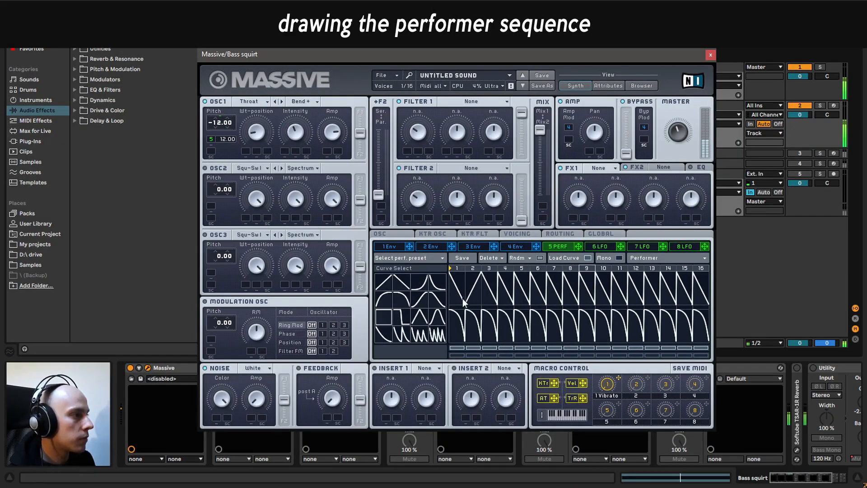
Step: Draw the selected curve across the lower row of Massive's performer sequence and pick another curve shape
left_click_drag(530, 314, 717, 310)
left_click(384, 300)
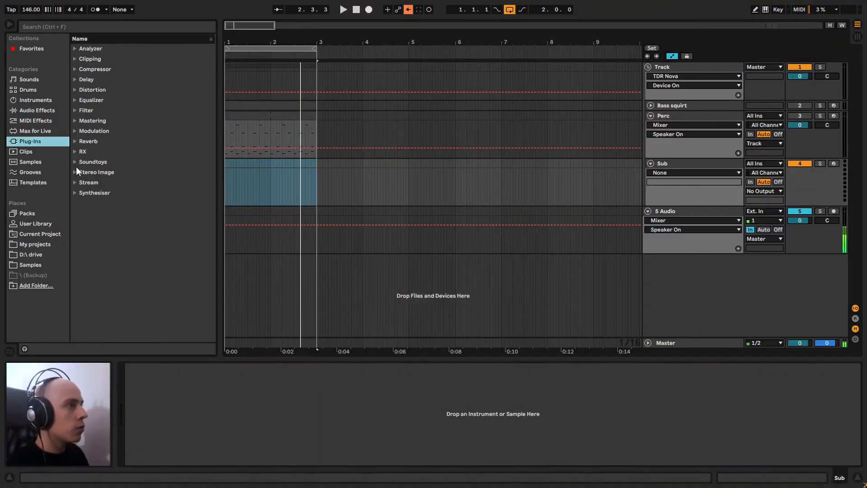
Step: Load the Xfer Serum synthesiser onto the Sub track and close its plug-in window
left_click(76, 192)
left_click_drag(102, 237, 323, 365)
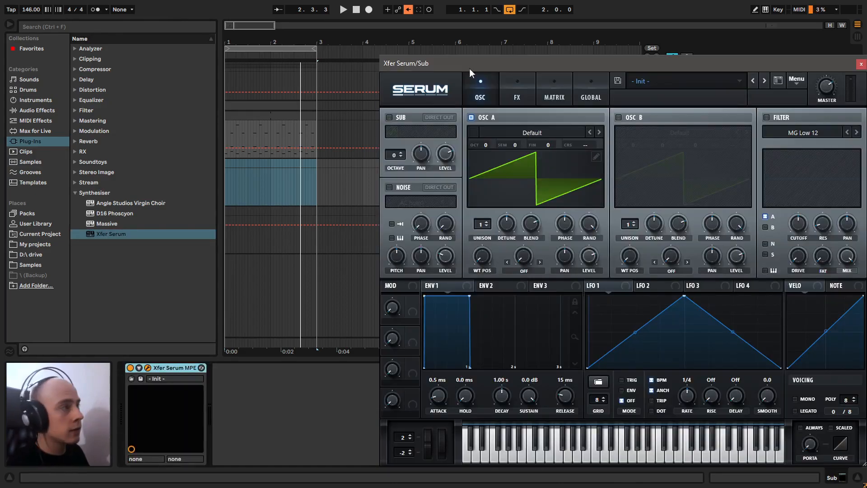
left_click_drag(473, 72, 352, 52)
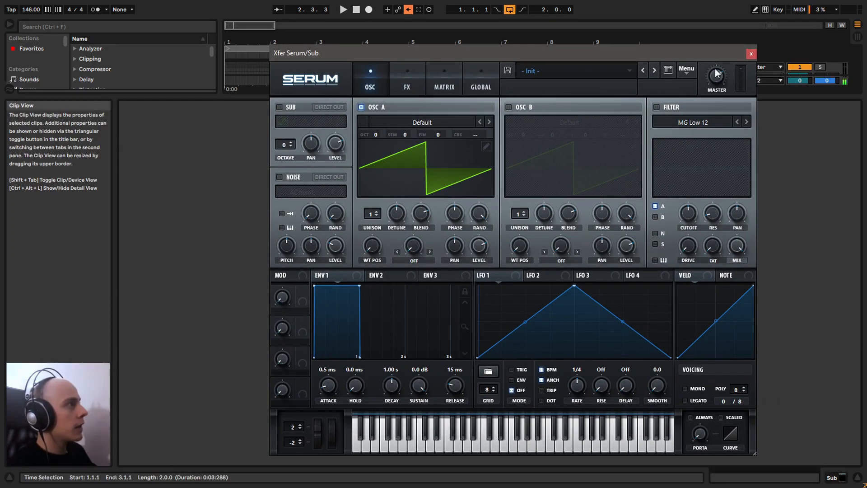
left_click(751, 54)
Step: Create an empty MIDI clip on the Sub track and place it at bar 1 of the arrangement
key("Tab")
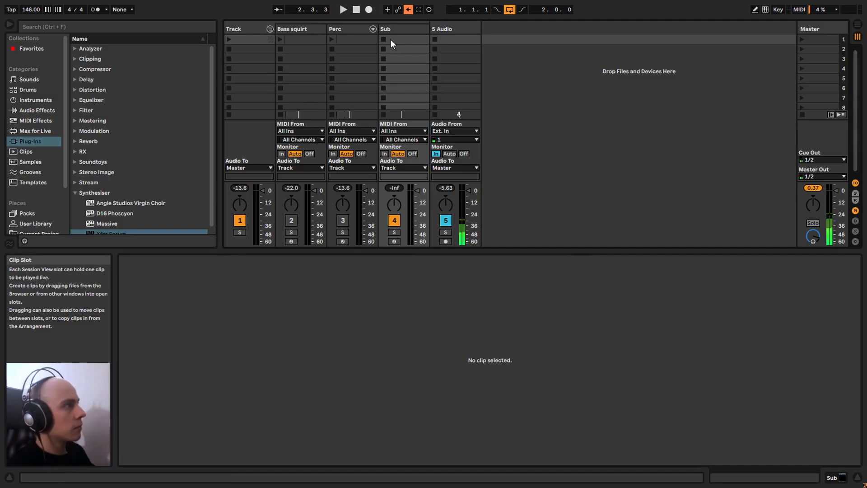
double_click(402, 40)
key("Tab")
left_click_drag(402, 39, 226, 170)
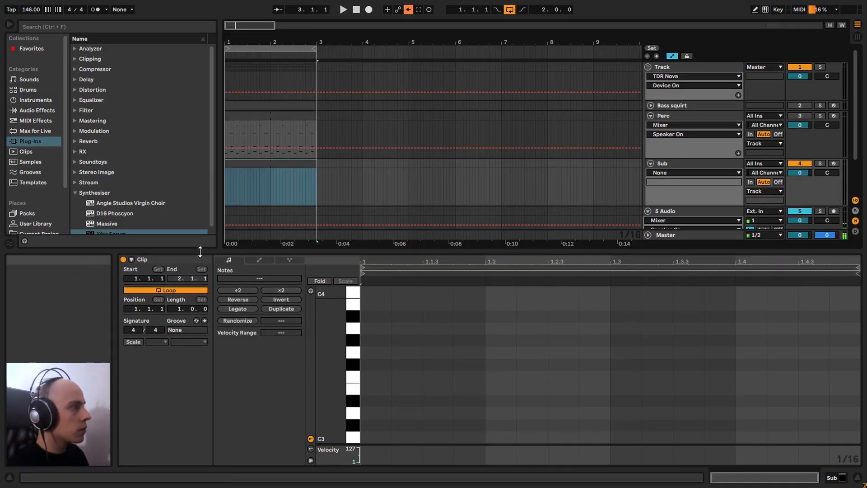
Step: Set the Sub clip's loop length to 2 bars, fill it with one sustained E0 note and start playback
left_click(180, 308)
type("2")
key("Return")
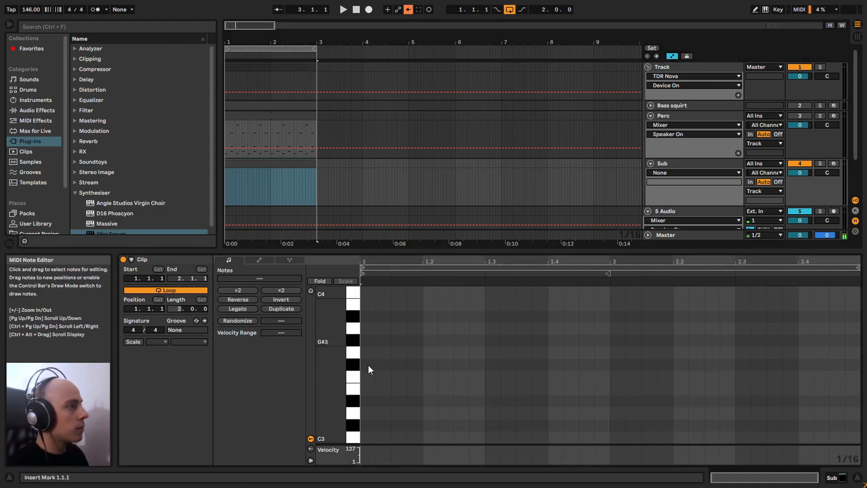
scroll(329, 413, "down", 10)
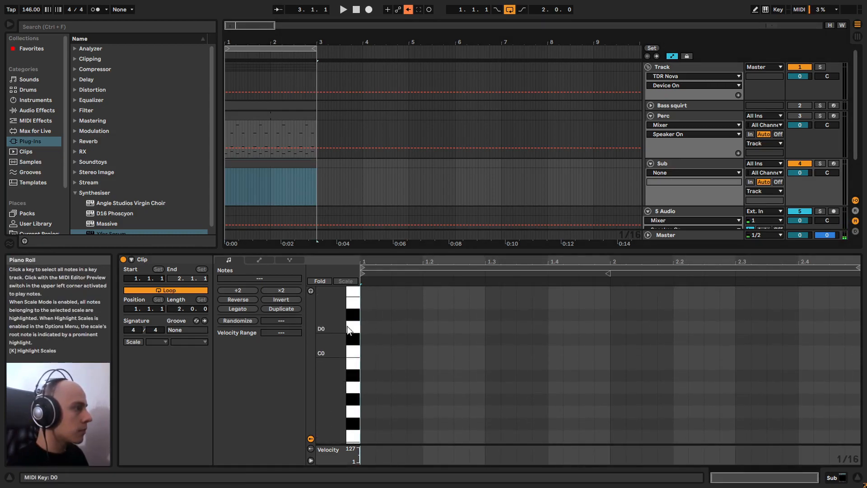
double_click(371, 302)
left_click_drag(375, 302, 855, 305)
key("space")
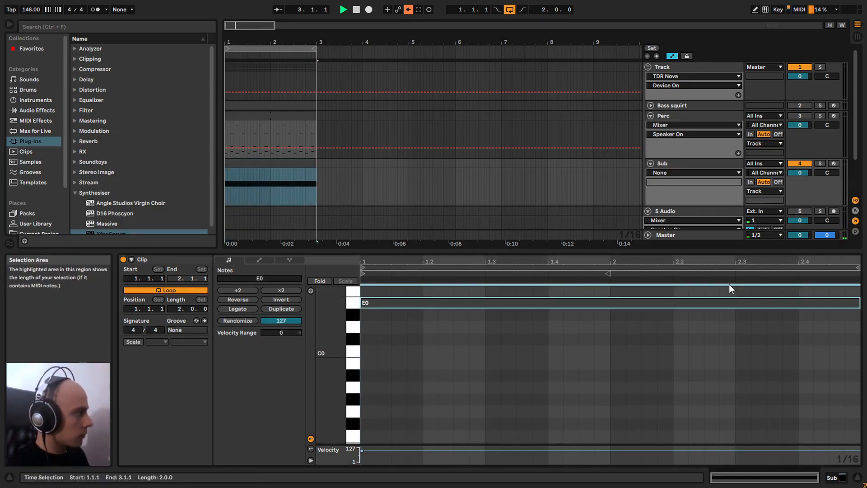
Step: Show the Sub track's device chain and open the Serum editor
key("F5")
key("shift+Tab")
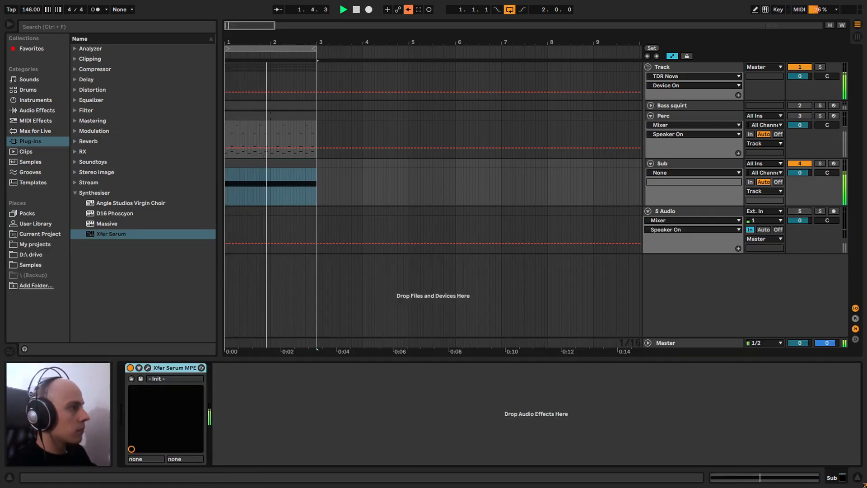
left_click(149, 367)
left_click_drag(344, 50, 342, 47)
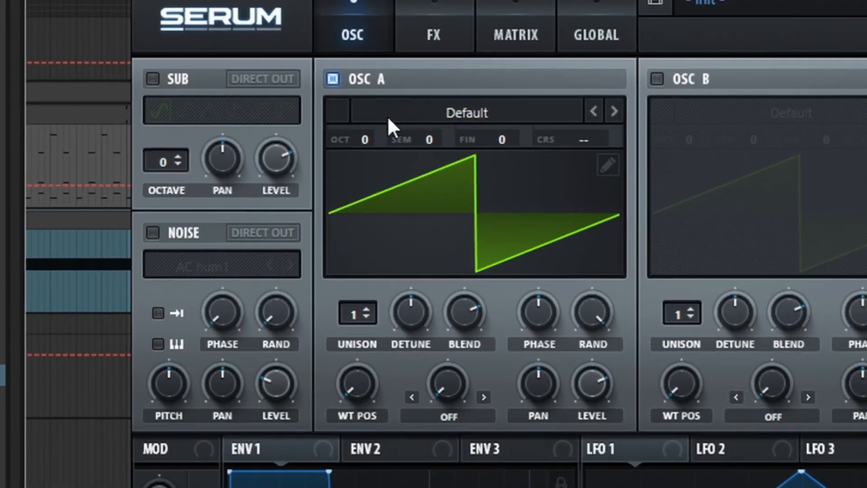
Step: Load the Basic Shapes wavetable into oscillator A and raise the wavetable position to the square wave
left_click(451, 111)
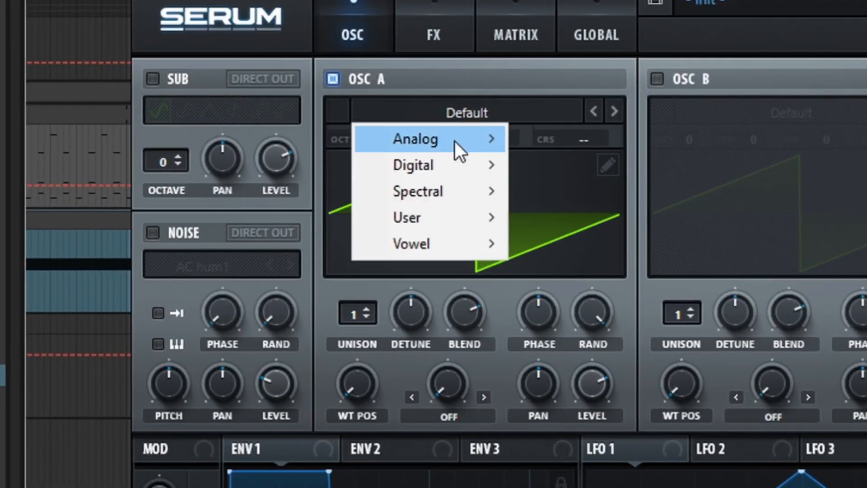
mouse_move(459, 142)
left_click(555, 249)
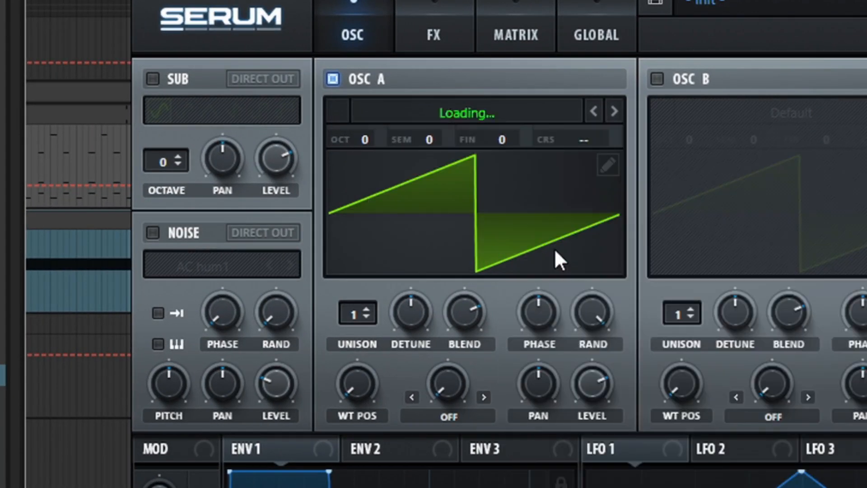
left_click_drag(373, 402, 339, 223)
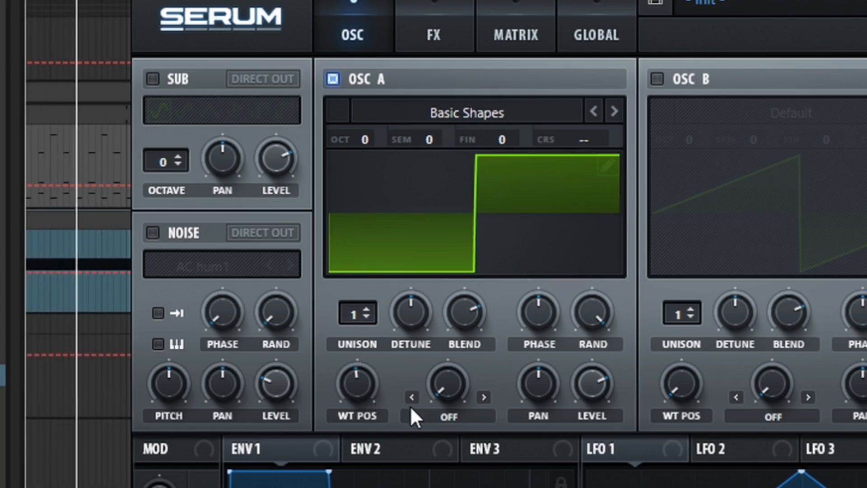
Step: Set oscillator A's warp mode to PWM and raise the warp amount to about halfway for a narrower pulse
left_click(431, 416)
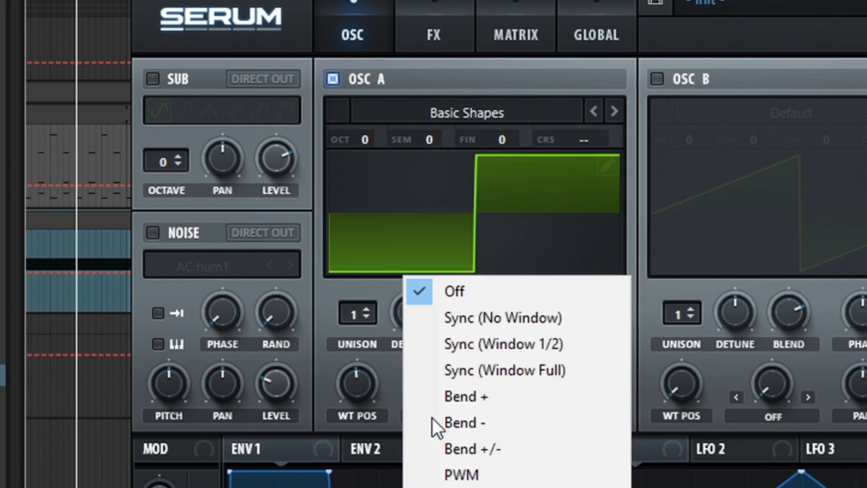
left_click(499, 475)
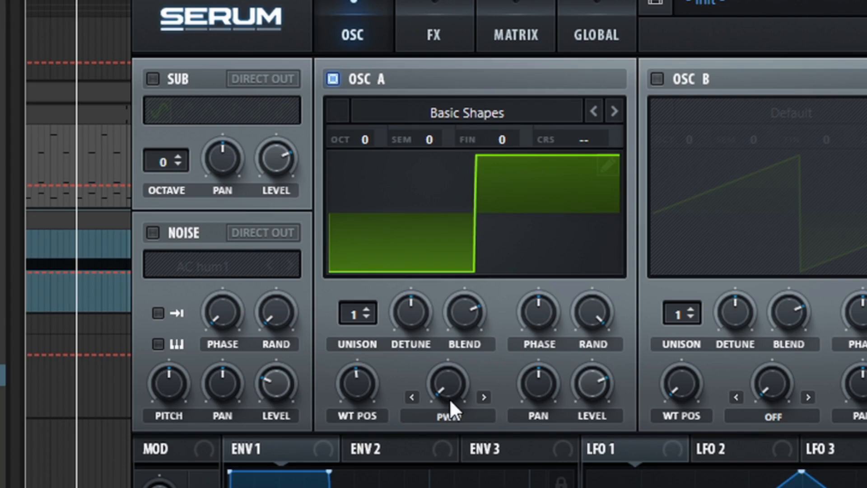
mouse_move(450, 382)
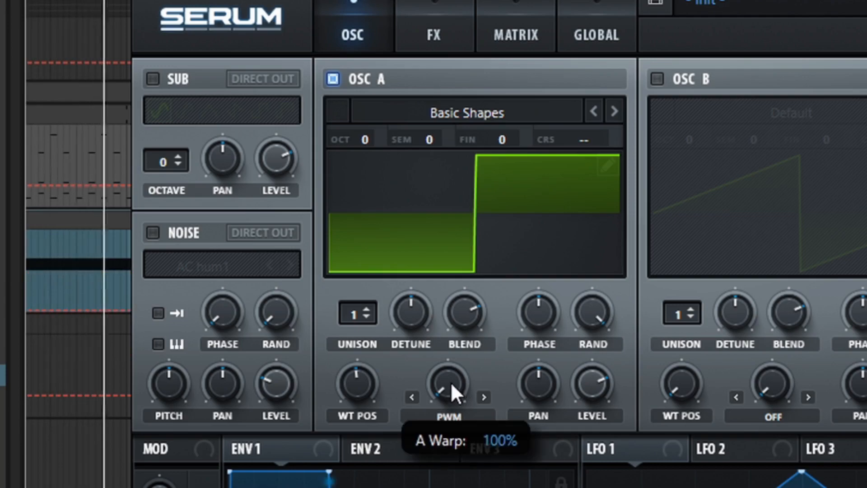
left_click_drag(421, 351, 336, 135)
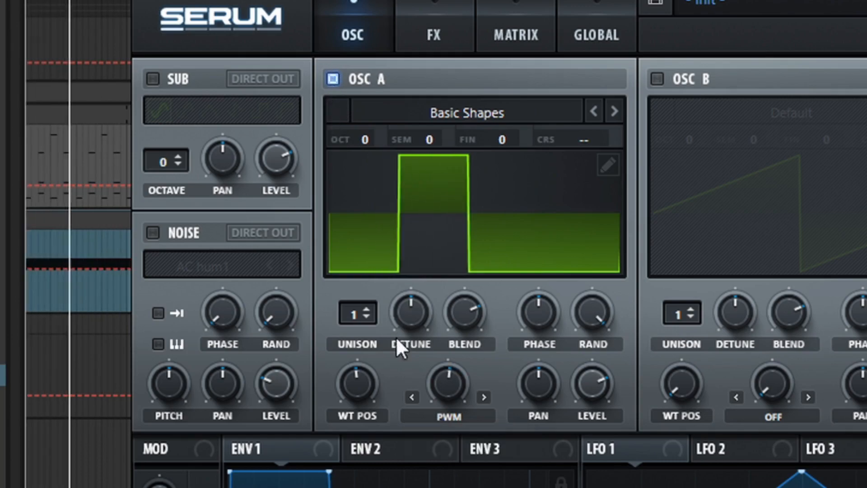
scroll(444, 389, "down", 3)
scroll(444, 389, "up", 5)
scroll(445, 388, "down", 3)
scroll(445, 393, "up", 2)
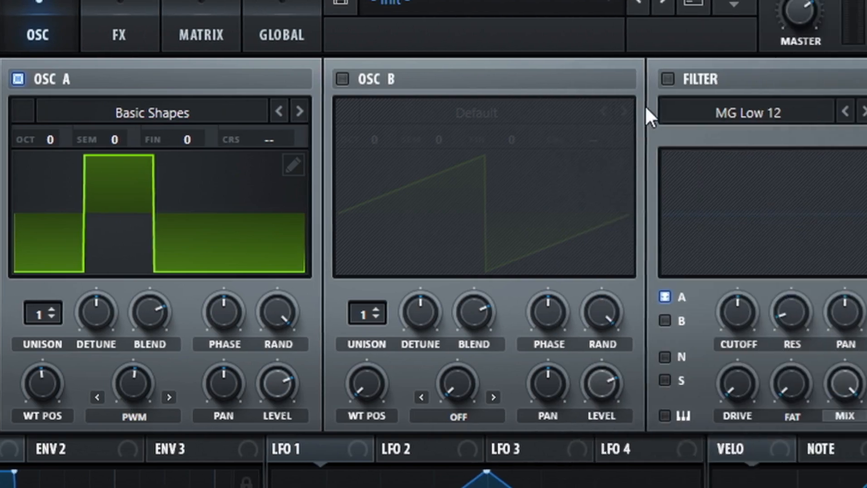
Step: Enable the filter with oscillator A routed through it and choose the MG Low 18 type
left_click(458, 79)
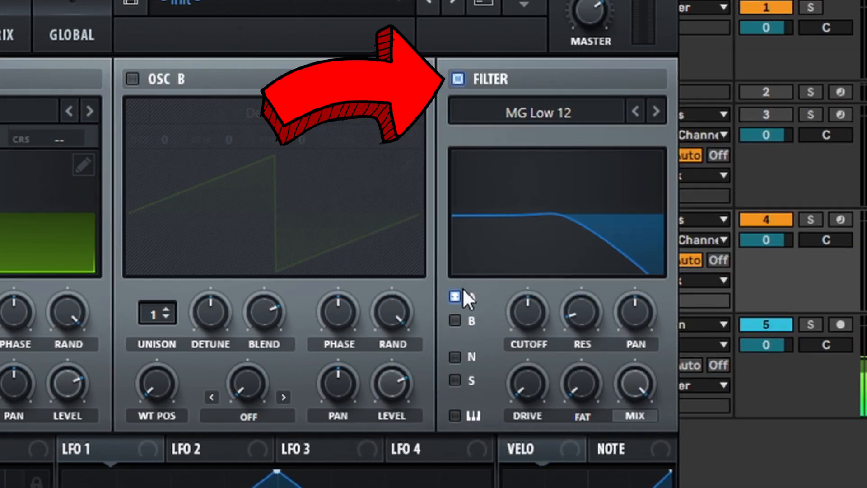
left_click(457, 301)
left_click(456, 303)
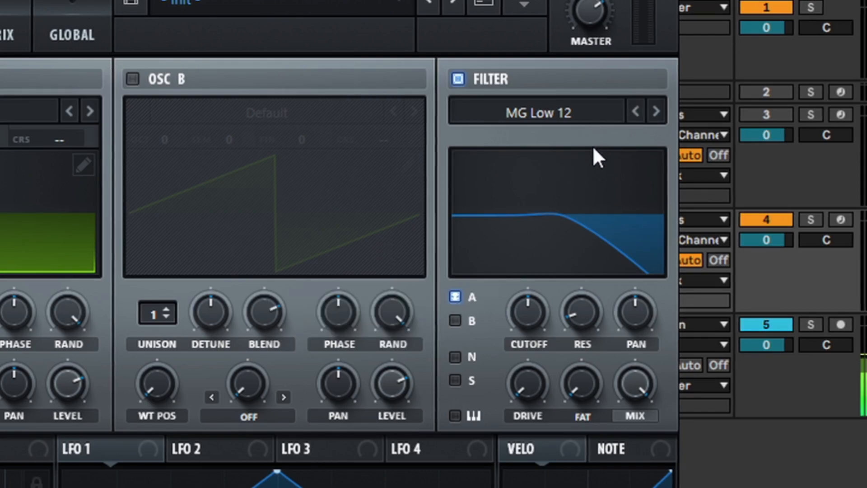
left_click(655, 110)
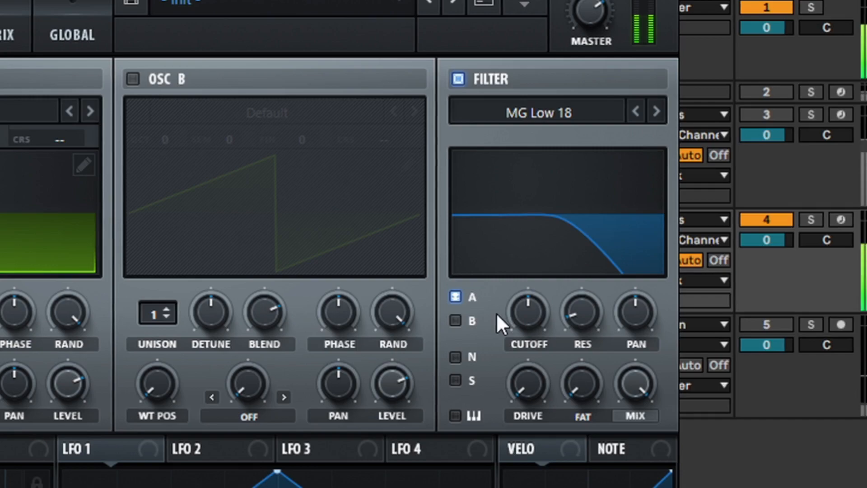
Step: Lower the filter cutoff well below its centre position to darken the bass
left_click_drag(516, 310, 519, 308)
scroll(519, 307, "down", 4)
scroll(519, 308, "up", 2)
scroll(519, 307, "down", 3)
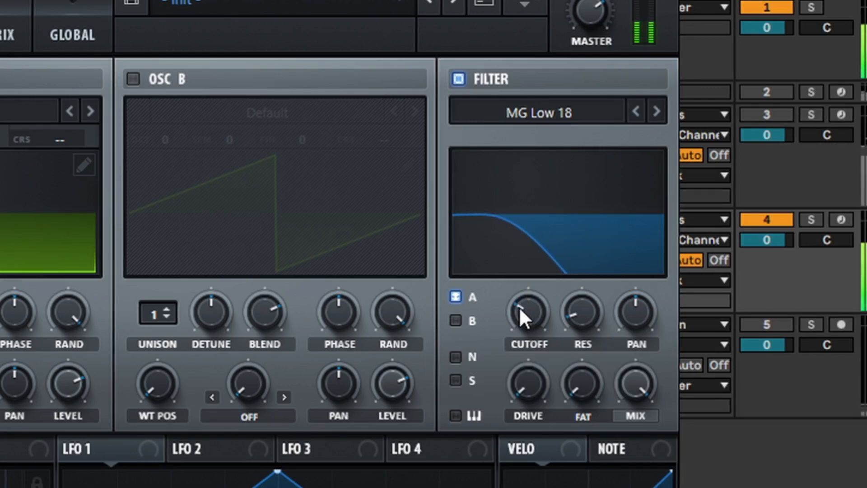
Step: Compare the MG Low 12, MG Low 18 and MG Low 24 filter types, finishing on MG Low 18
left_click(637, 109)
left_click(653, 111)
left_click(653, 111)
left_click(636, 110)
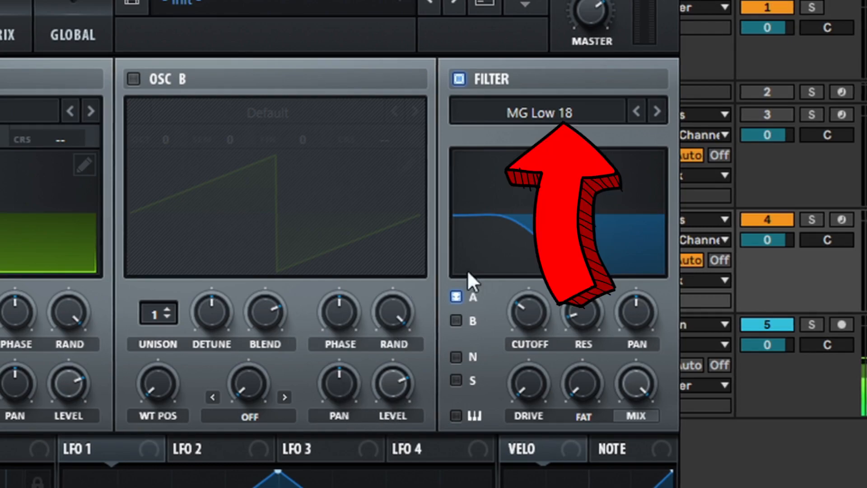
left_click(657, 111)
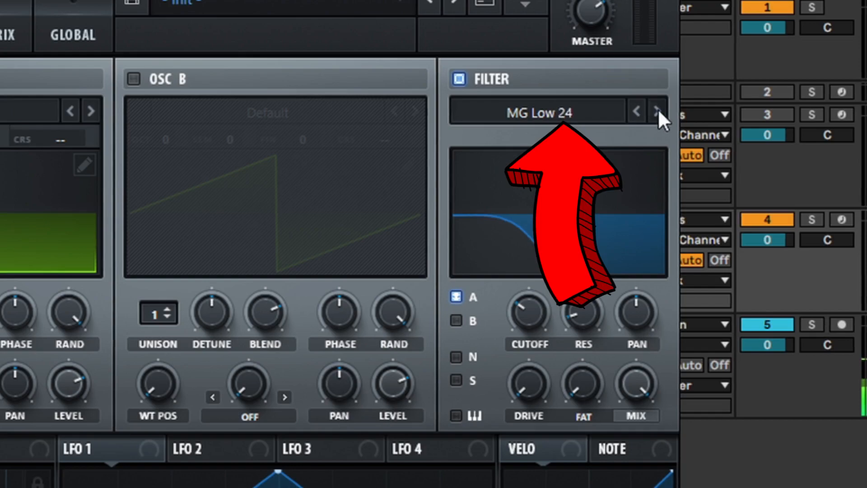
left_click(636, 111)
left_click(636, 111)
left_click(658, 112)
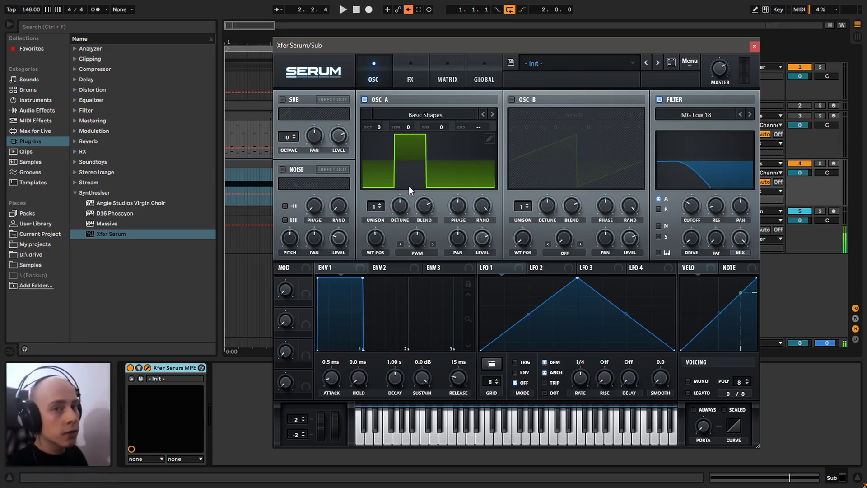
Step: Turn oscillator A's level all the way down and assign LFO 1 to modulate it
left_click_drag(486, 246, 478, 302)
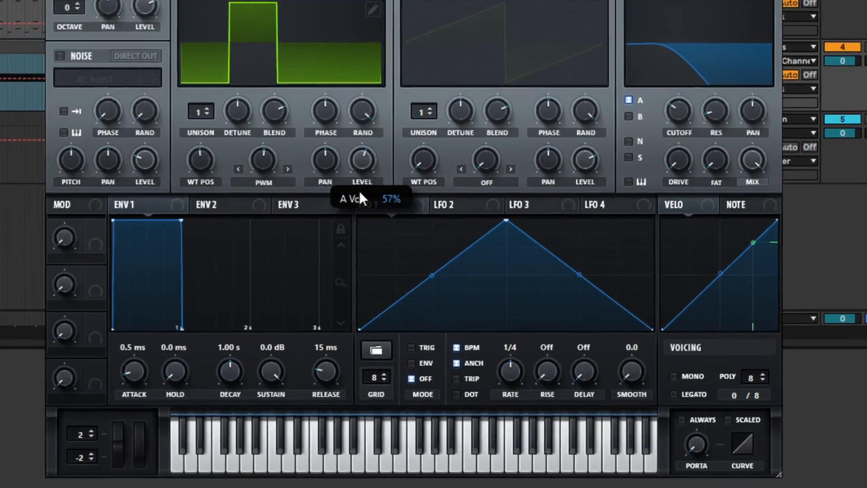
left_click_drag(217, 205, 220, 280)
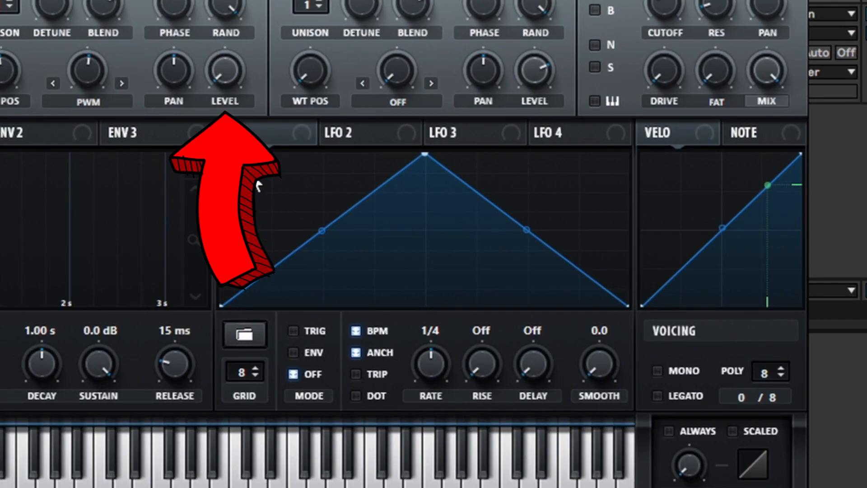
mouse_move(238, 134)
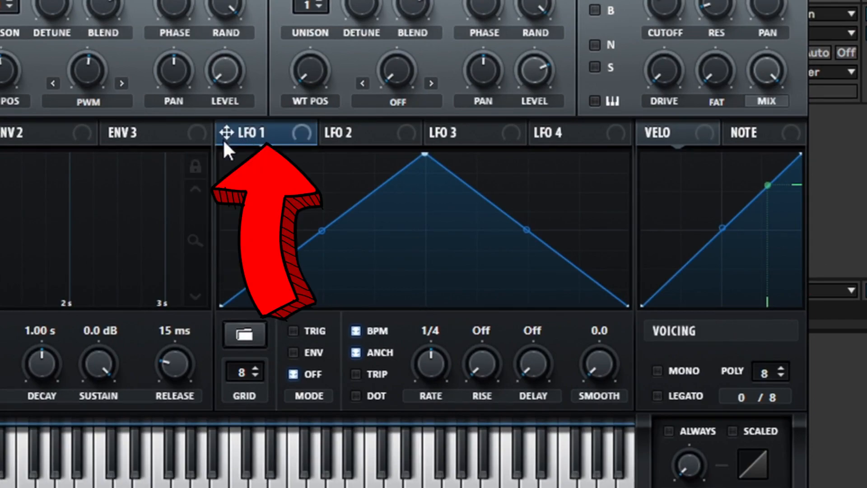
left_click_drag(224, 134, 227, 74)
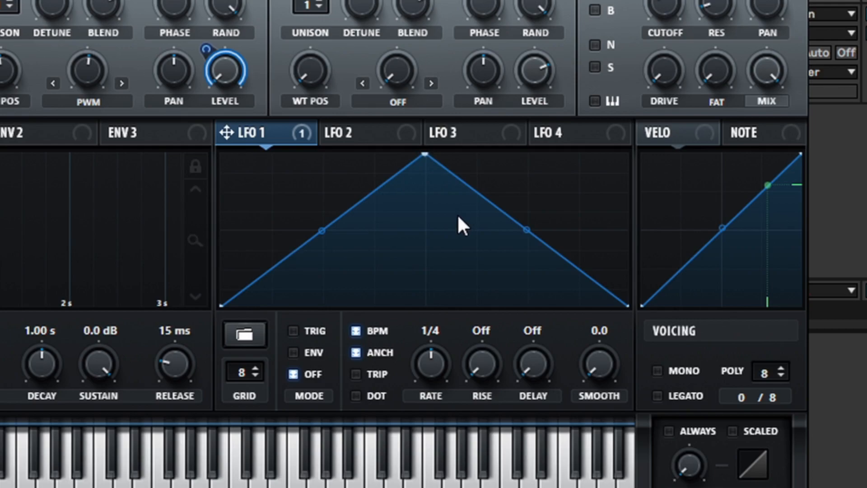
Step: Add a point on LFO 1's rising slope and move it directly below the centre peak, about a quarter up
double_click(310, 180)
left_click_drag(310, 180, 335, 226)
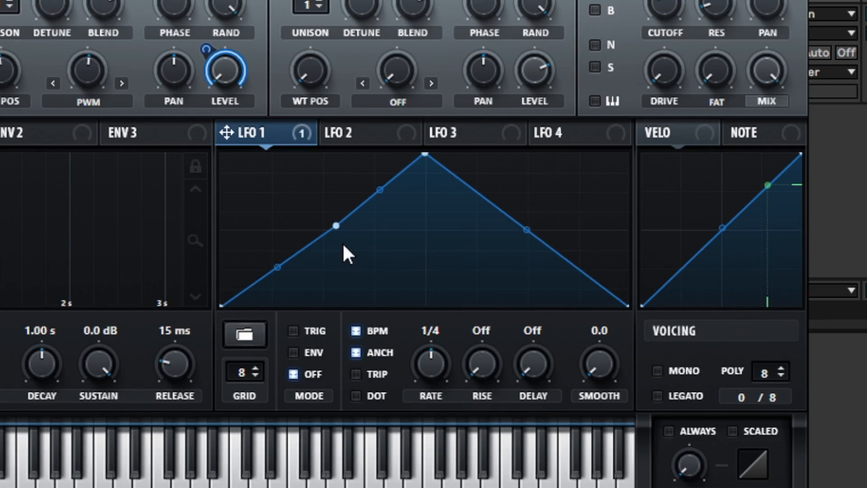
left_click_drag(336, 233, 359, 199)
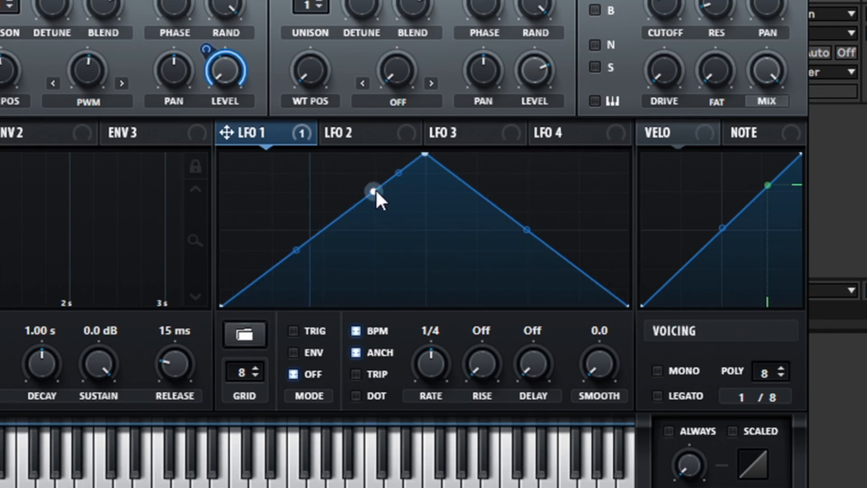
left_click_drag(374, 193, 411, 263)
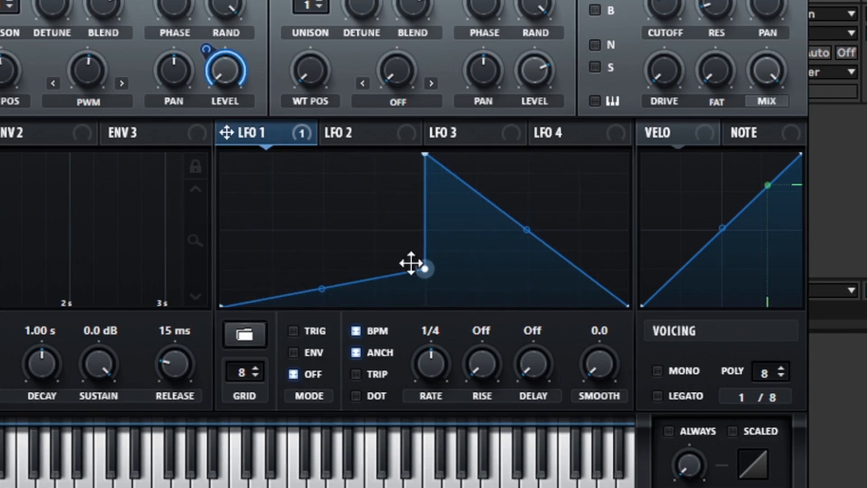
Step: Add LFO 1 end points so the curve starts about a quarter up and ends about three quarters up
double_click(510, 218)
left_click_drag(510, 219, 628, 191)
left_click_drag(221, 306, 191, 262)
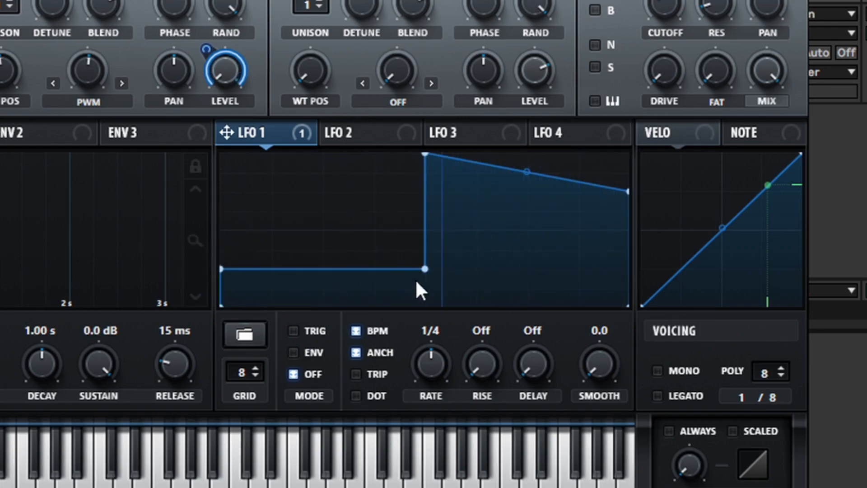
Step: Raise LFO 1's lower centre point slightly so the first half rises gently, keeping the end point at about three quarters height
left_click_drag(424, 267, 442, 271)
left_click_drag(442, 271, 447, 250)
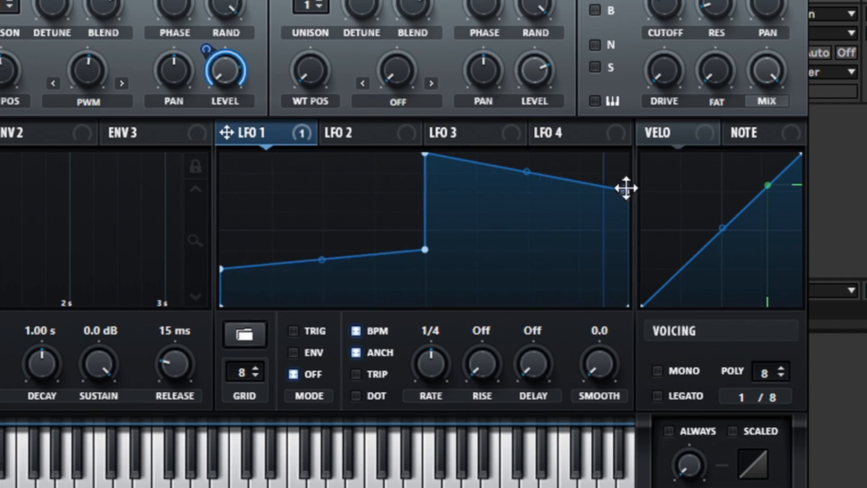
mouse_move(637, 181)
left_mouse_down()
mouse_move(637, 174)
mouse_move(628, 192)
left_mouse_up()
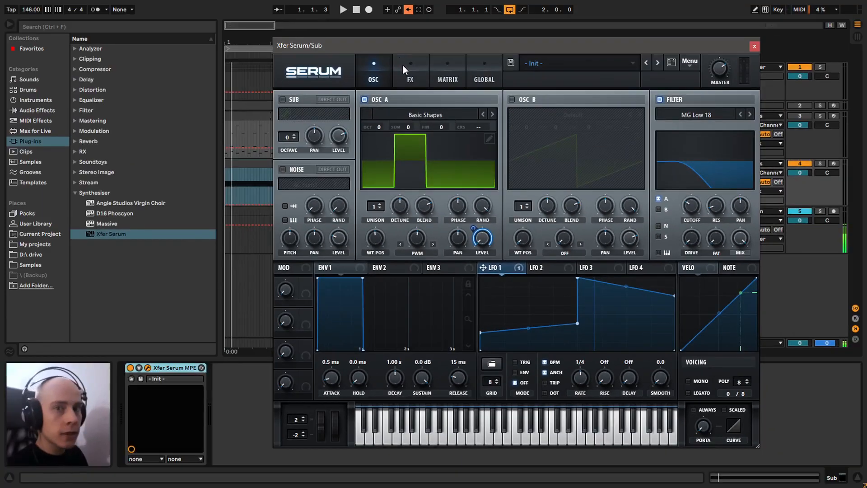
Step: Enable Serum's Distortion effect in Tube mode and raise its drive slightly
left_click(404, 67)
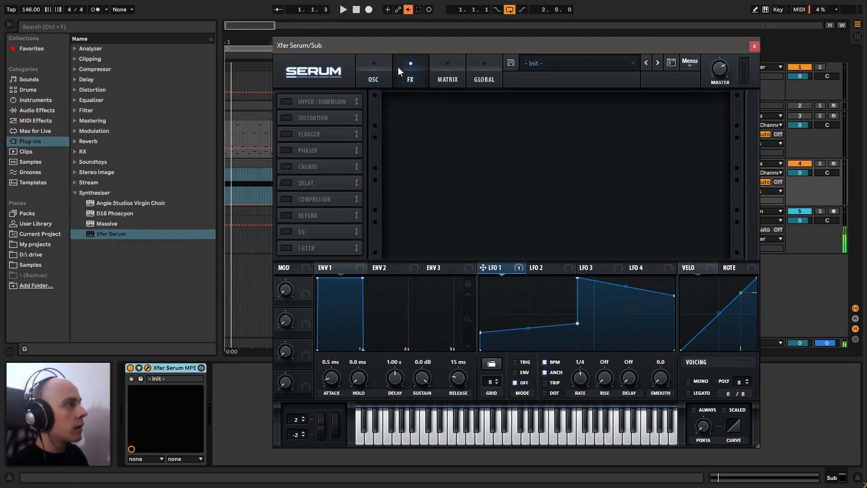
left_click(286, 118)
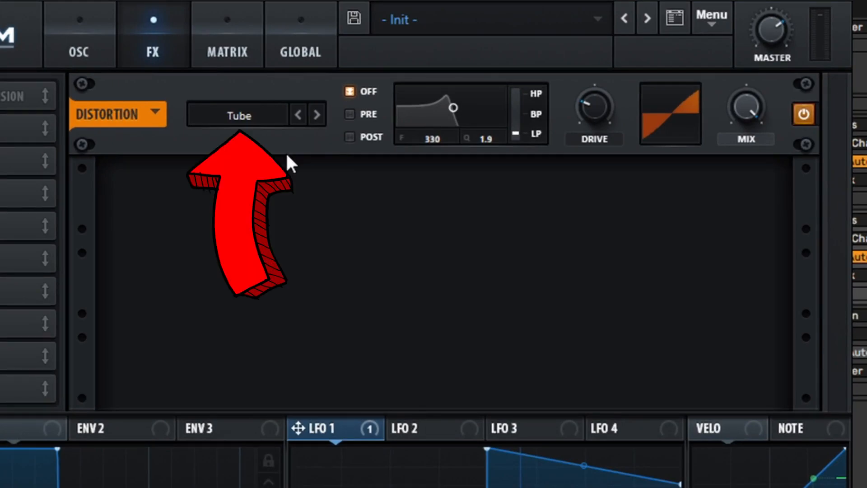
left_click_drag(596, 103, 576, 89)
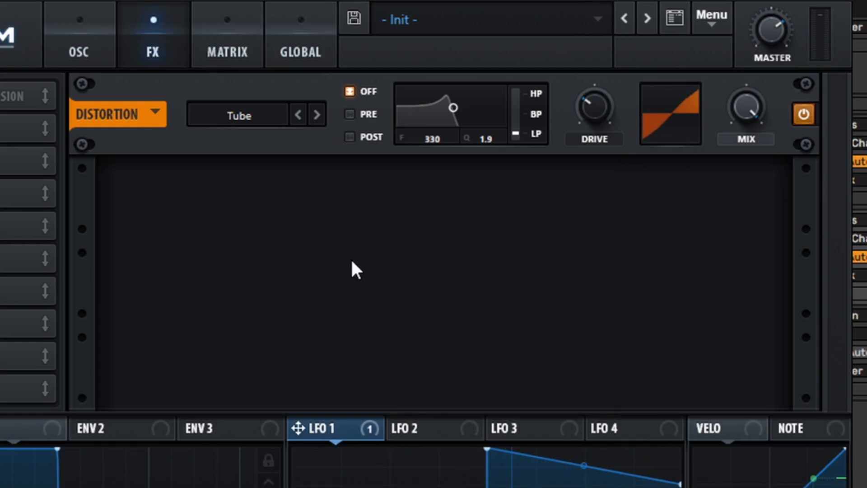
Step: Change the distortion type to Sine Shaper and fine-tune its drive at a low amount
left_click(240, 115)
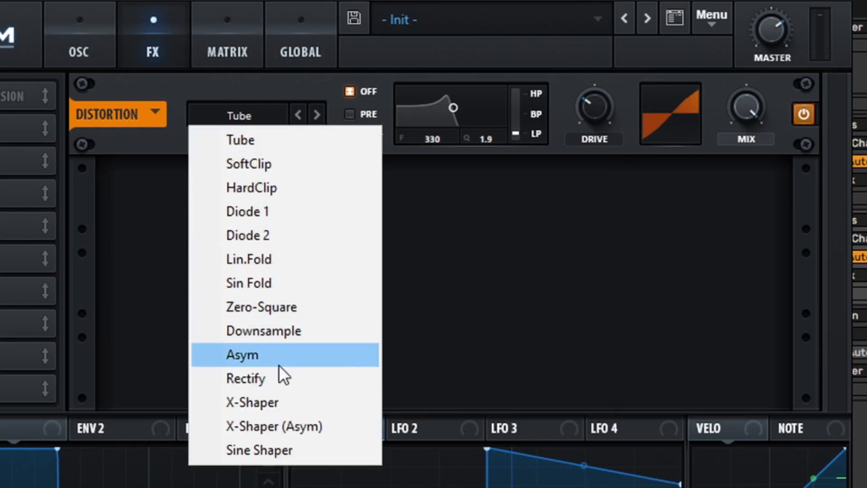
left_click(284, 444)
mouse_move(593, 119)
left_mouse_down()
mouse_move(590, 175)
mouse_move(595, 112)
left_mouse_up()
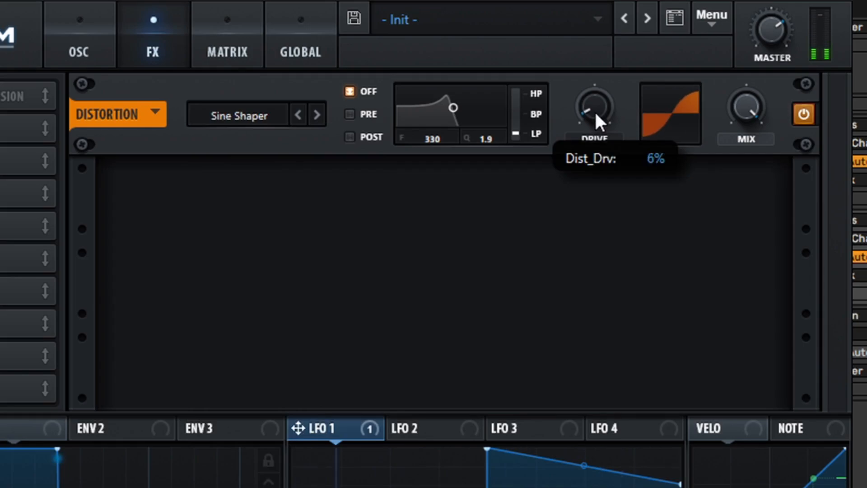
scroll(596, 114, "up", 4)
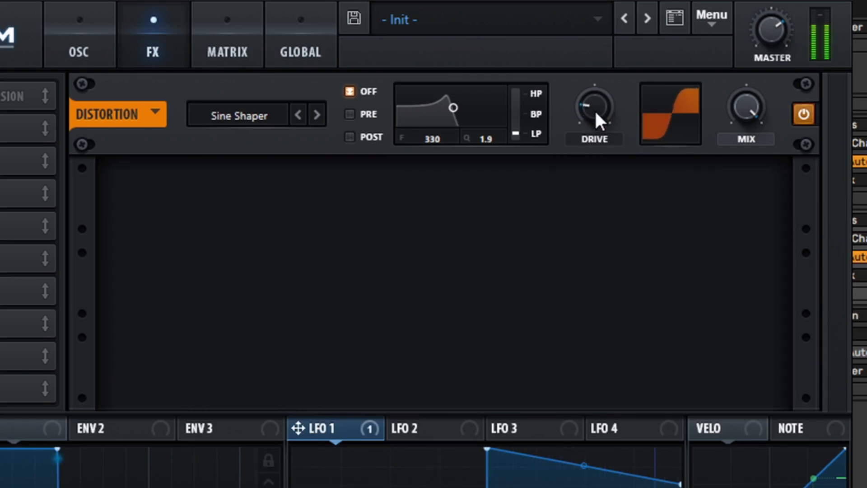
scroll(595, 113, "down", 2)
scroll(596, 114, "up", 1)
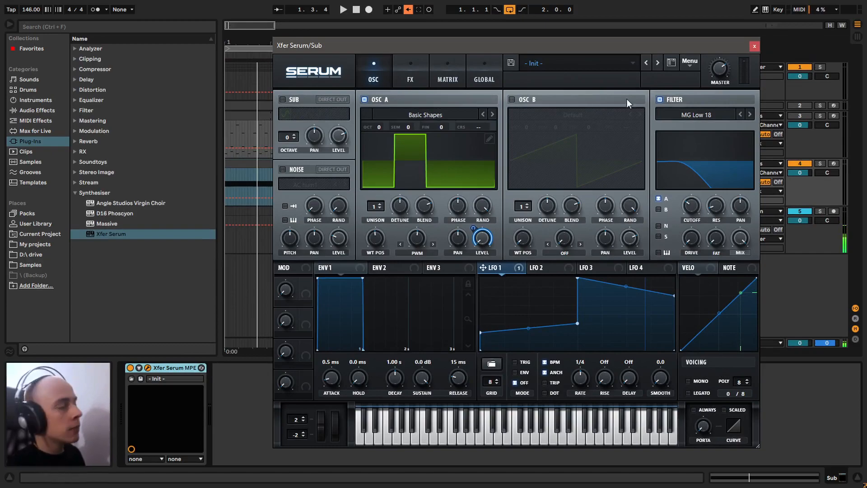
Step: Load the preset "I Hate Models - Werewolf Disco Club Beat Recreation - Sub 2.fxp" from its project folder into Serum and play the loop
left_click(686, 67)
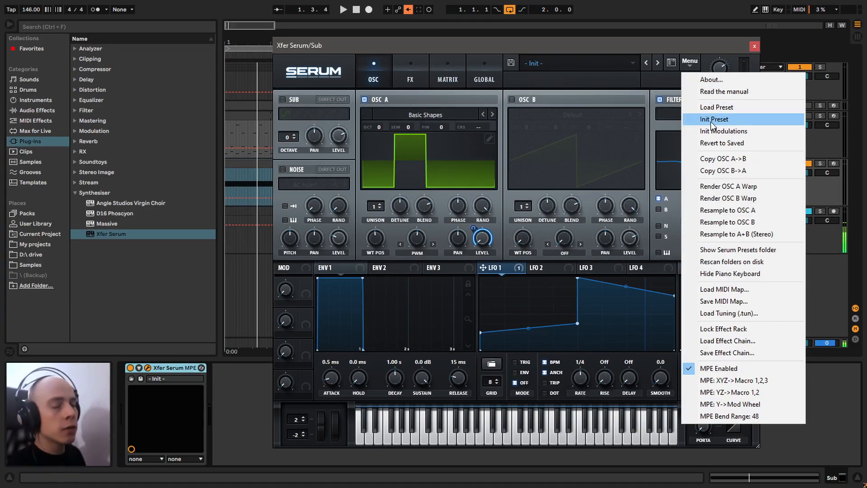
left_click(717, 107)
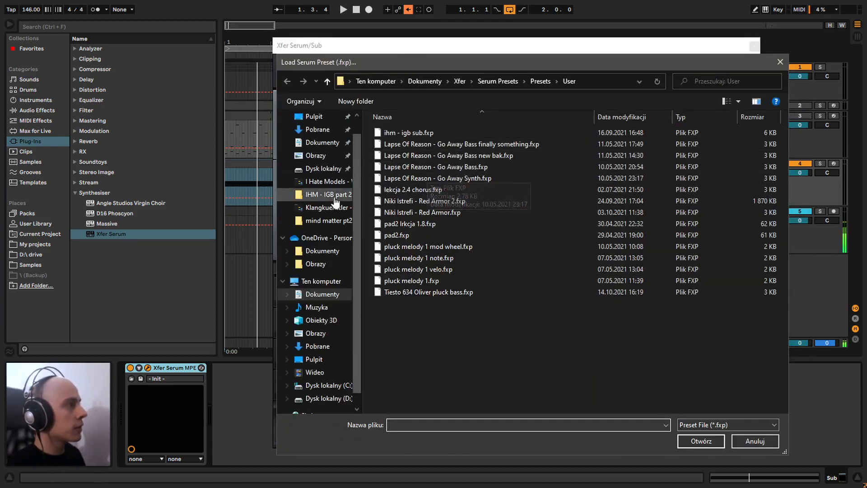
left_click(316, 220)
left_click(319, 195)
left_click(328, 207)
left_click(324, 181)
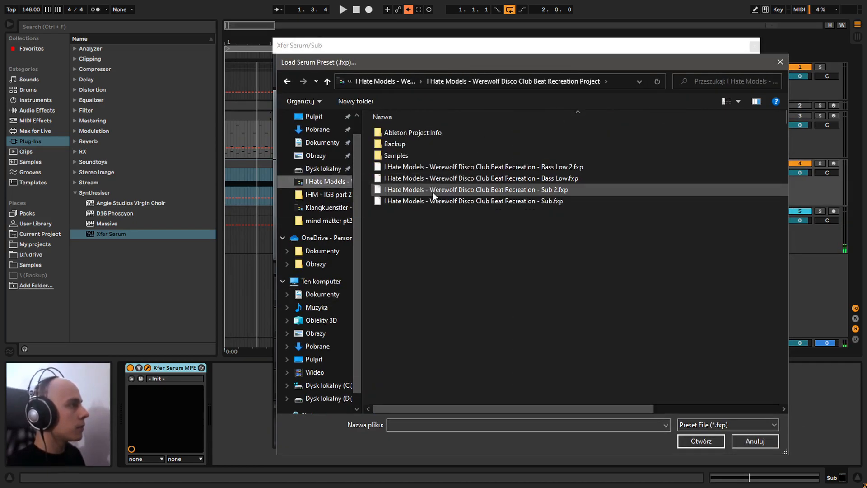
double_click(433, 192)
key("space")
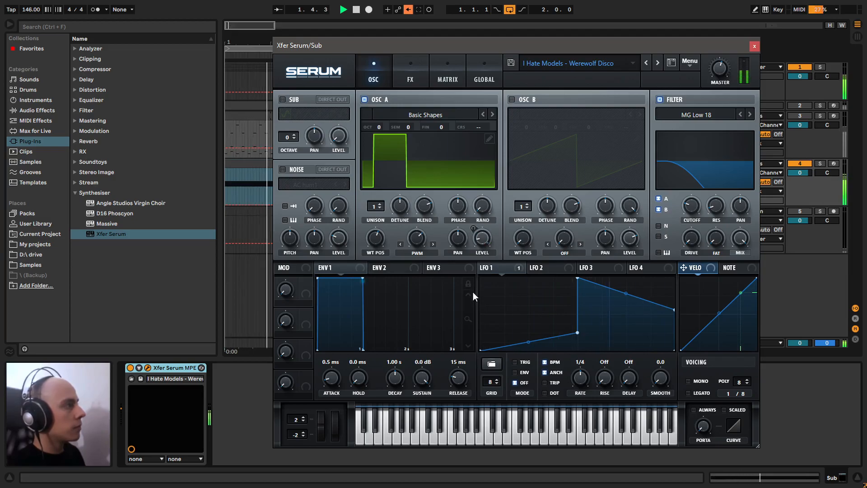
left_click(255, 214)
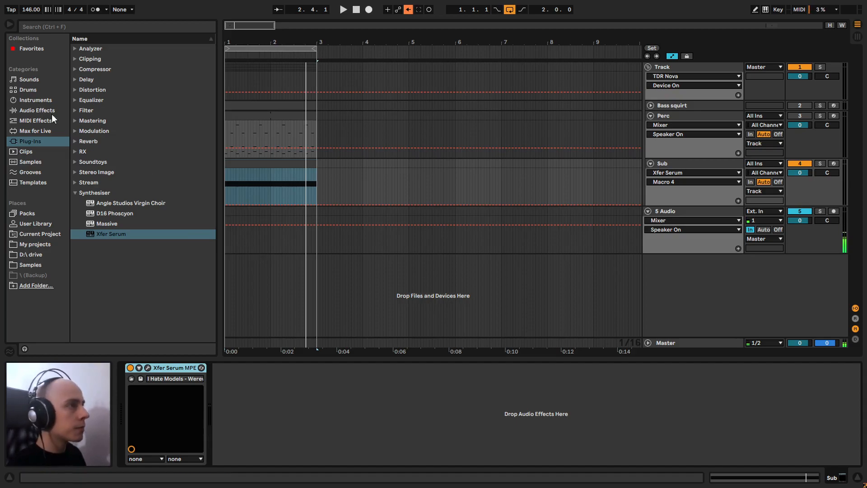
Step: In the Sub clip, try copying the E0 note one octave up to E1, and delete the copy
double_click(236, 173)
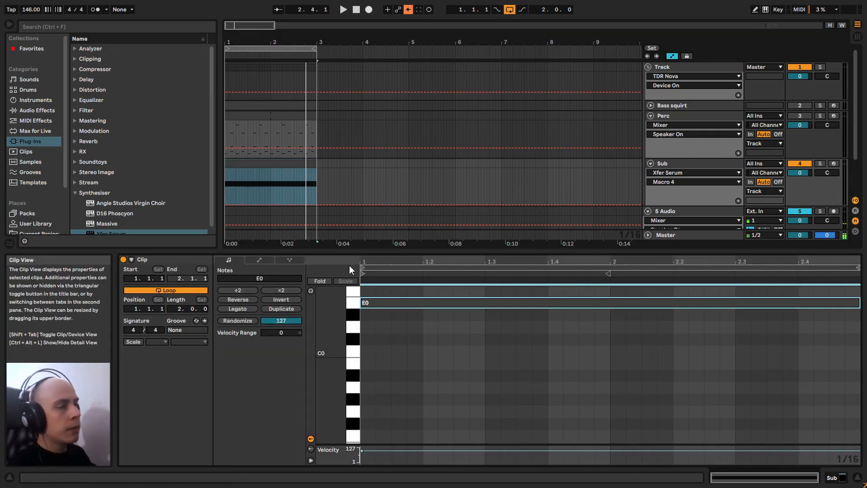
left_click_drag(393, 250, 387, 102)
left_click_drag(335, 193, 335, 408)
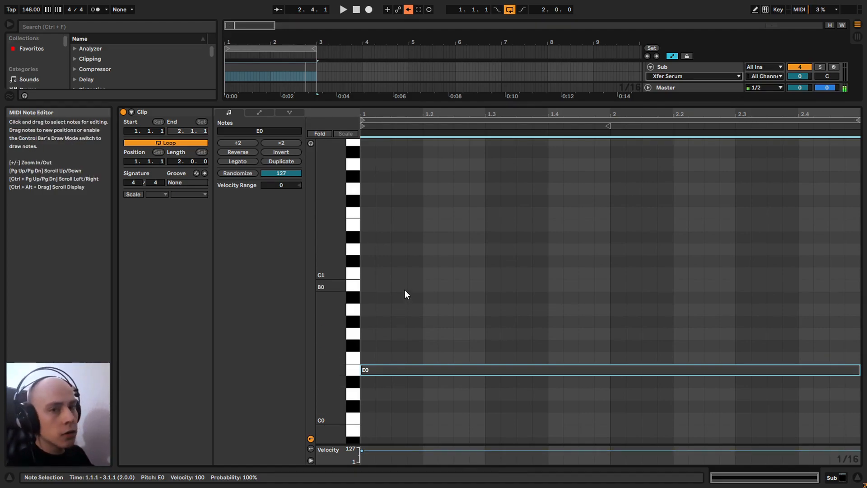
key("ctrl+c")
key("ctrl+v")
key("shift+Up")
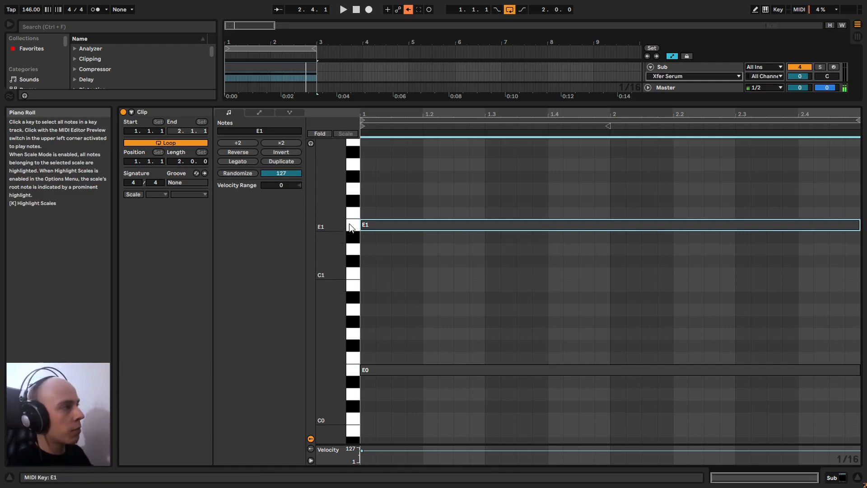
key("Delete")
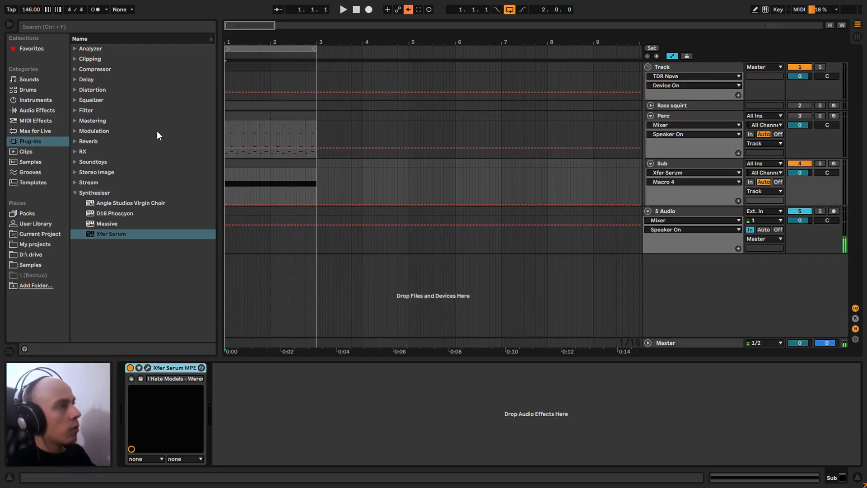
Step: Add the Chord MIDI effect before Serum on the Sub track and set Shift 1 to +12 st
left_click(30, 121)
left_click_drag(86, 57, 123, 409)
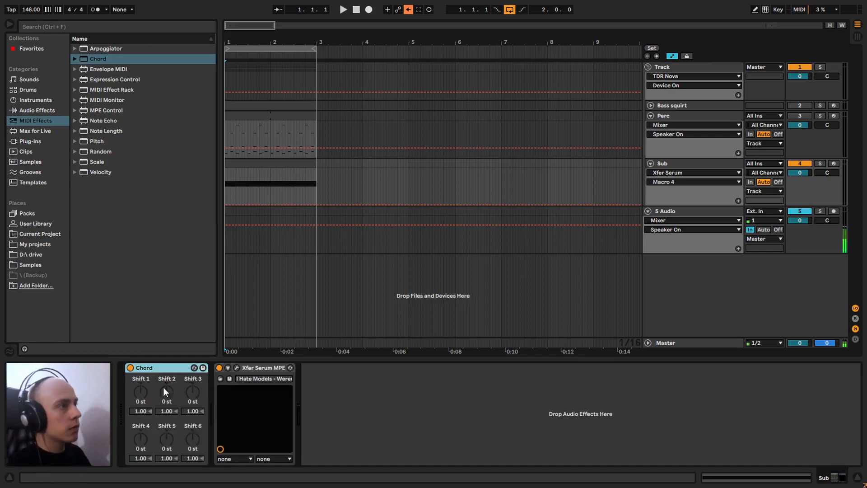
left_click(144, 391)
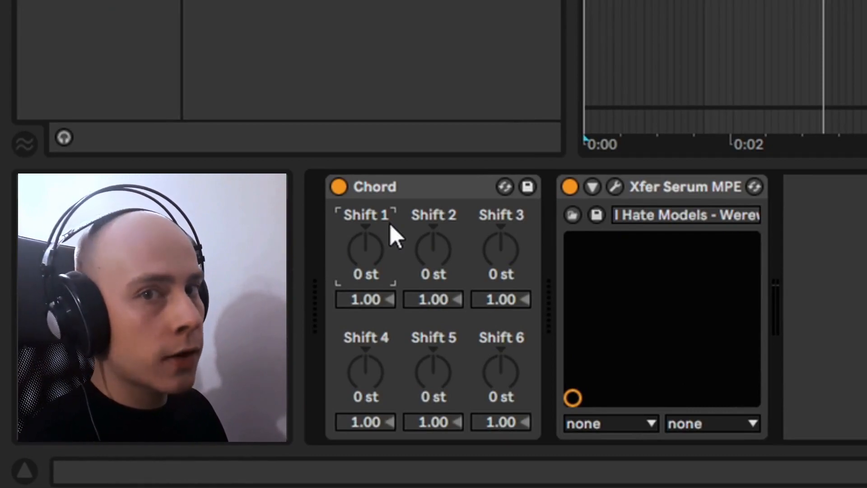
type("12")
key("Return")
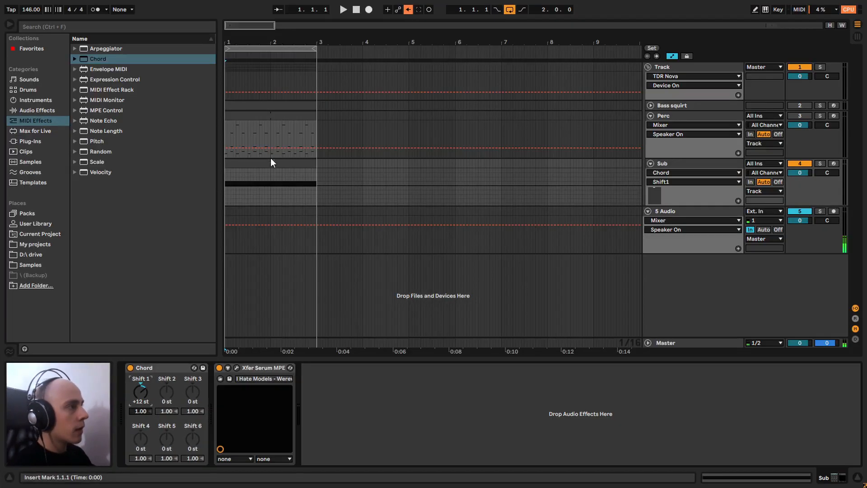
Step: Compare the sub with the Chord device switched off and on again during playback
double_click(271, 162)
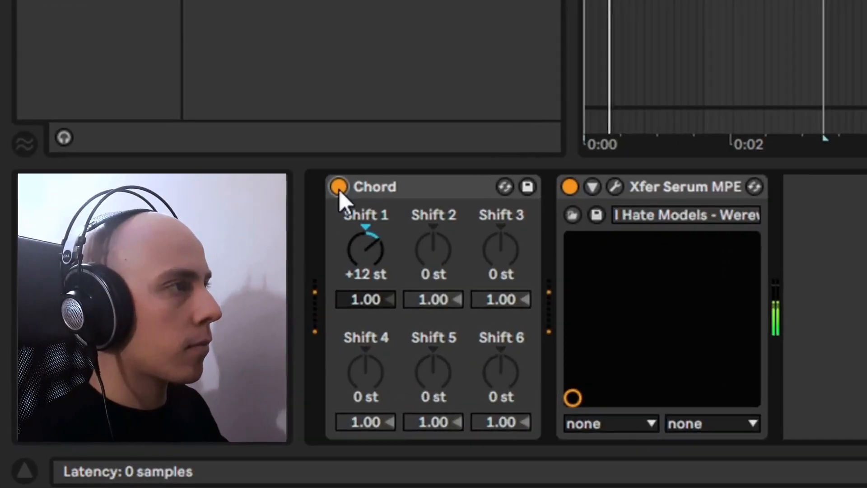
left_click(340, 188)
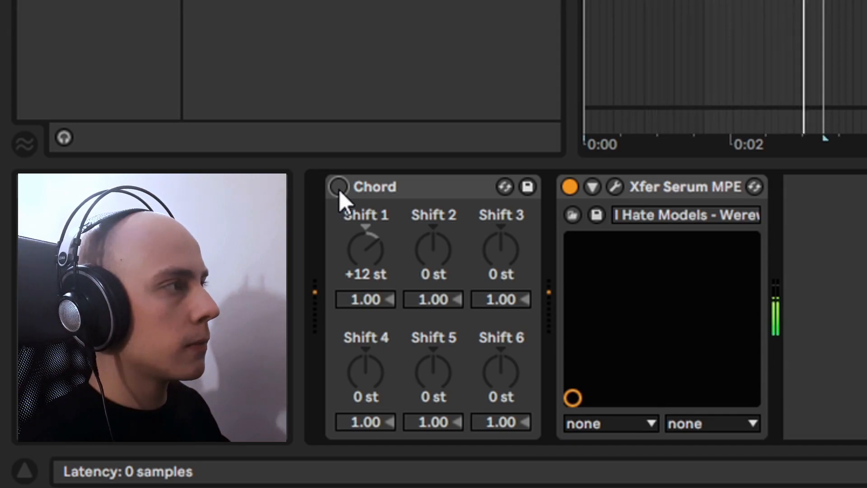
left_click(340, 188)
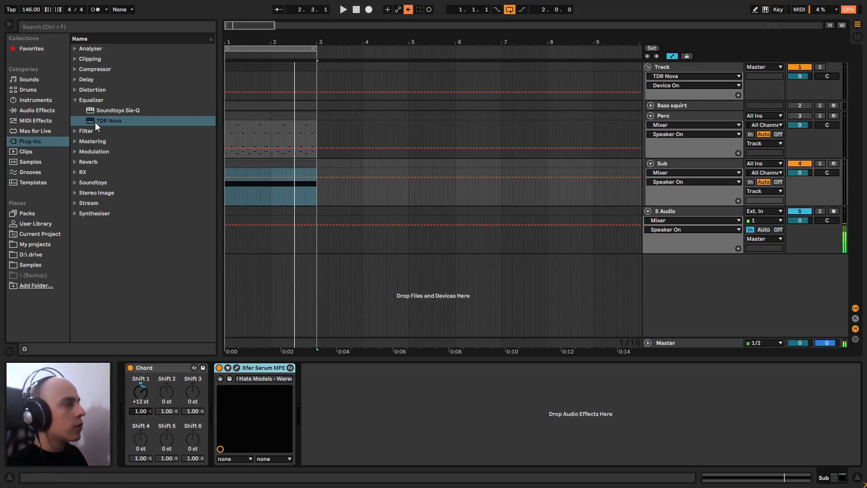
Step: Insert TDR Nova after Serum on the Sub track and switch off all four EQ bands
left_click_drag(97, 120, 397, 409)
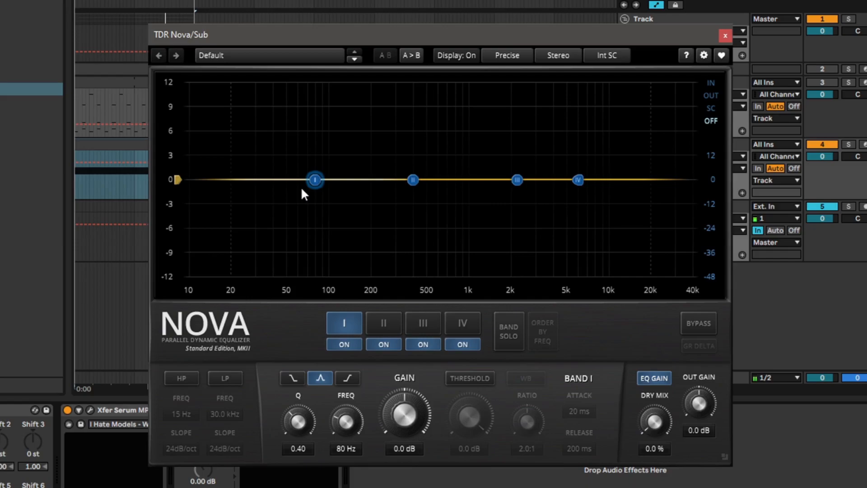
left_click(354, 346)
left_click(423, 344)
left_click(462, 344)
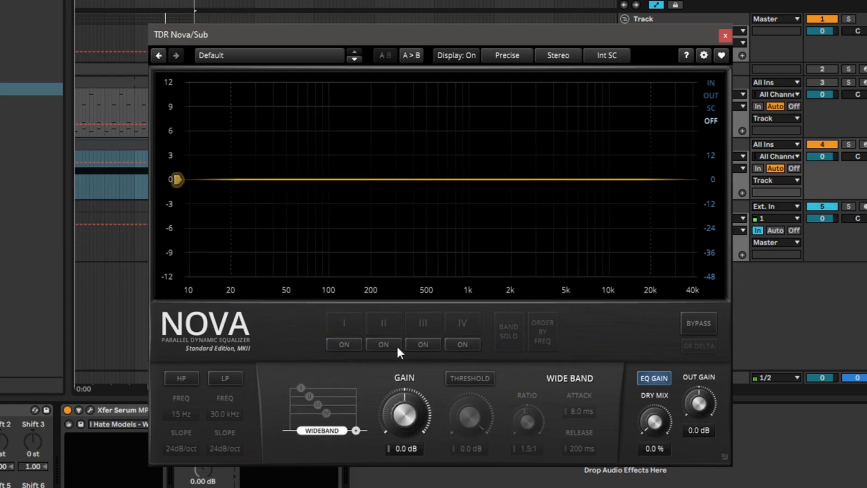
Step: Enable Nova's low-pass filter at 186 Hz with a 24dB/oct slope, keeping EQ Gain off
left_click(210, 379)
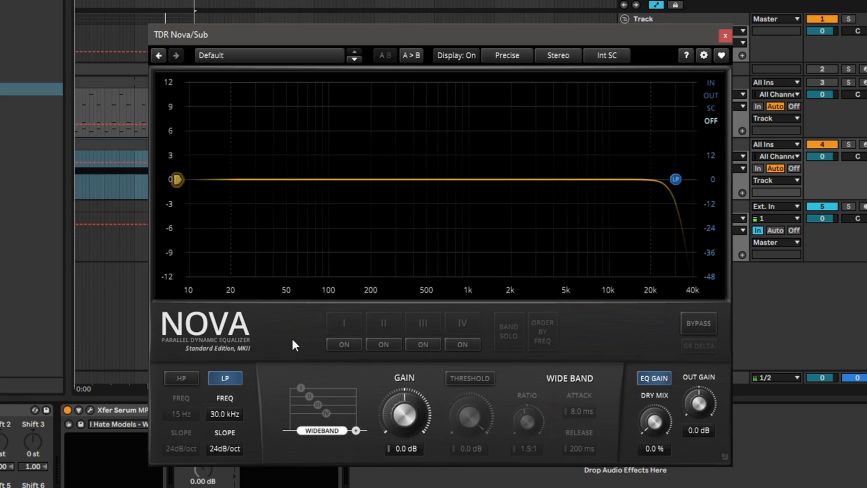
key("space")
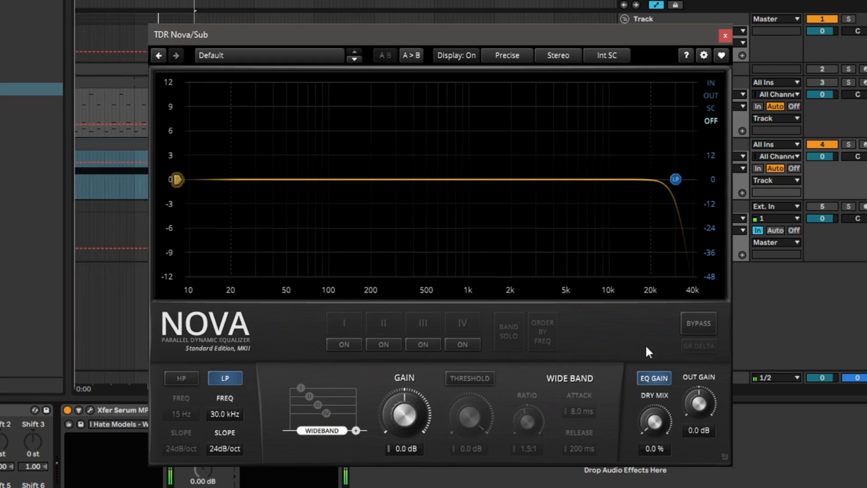
mouse_move(223, 410)
left_mouse_down()
mouse_move(221, 421)
mouse_move(212, 414)
left_mouse_up()
left_click_drag(217, 445, 218, 446)
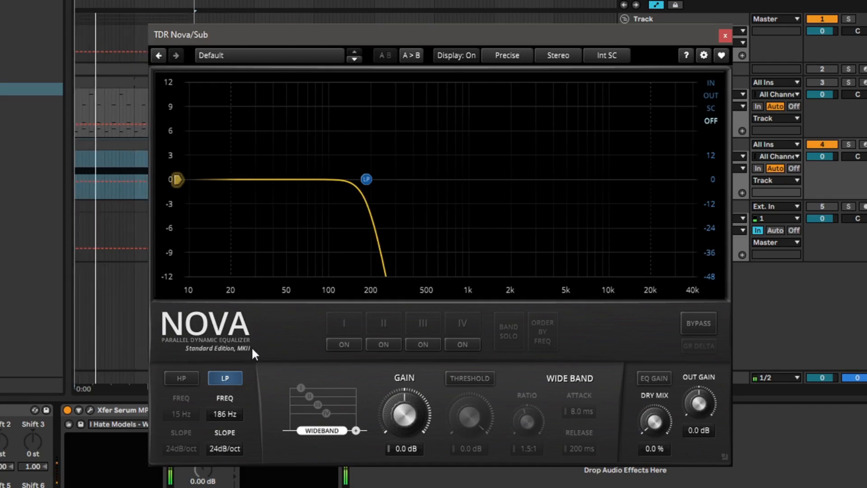
Step: Enable Nova's high-pass filter at 34 Hz with a 12dB/oct slope, comparing the sound with it off and on
left_click(182, 376)
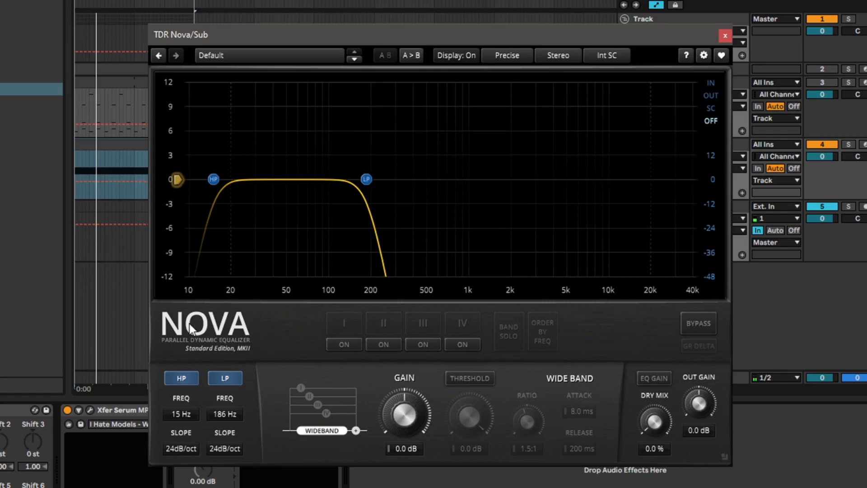
scroll(180, 412, "up", 5)
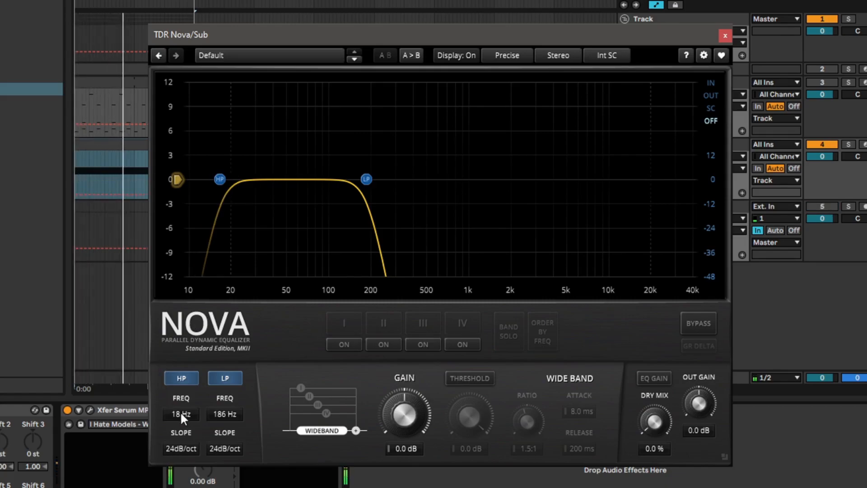
scroll(180, 413, "up", 6)
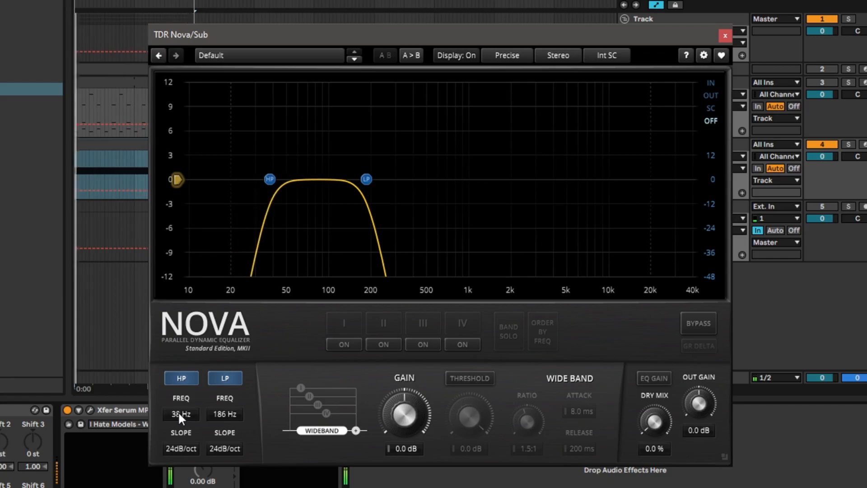
scroll(178, 413, "down", 1)
scroll(183, 450, "down", 1)
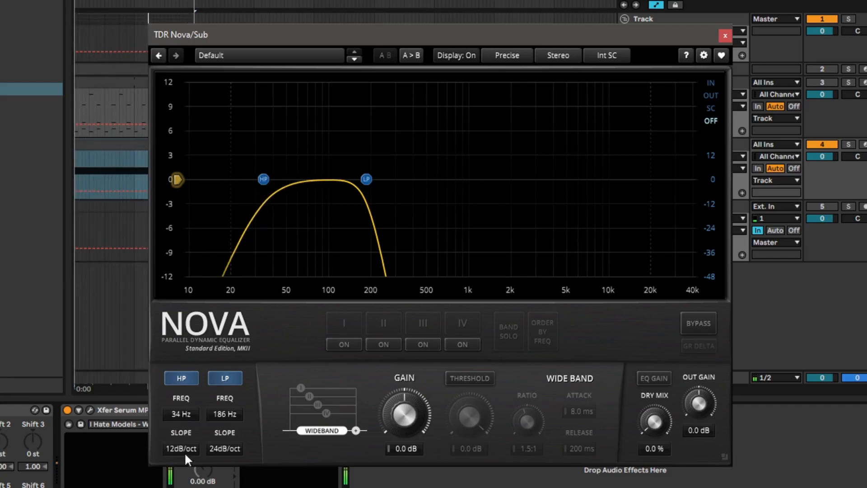
scroll(181, 416, "down", 4)
scroll(182, 418, "up", 7)
scroll(180, 416, "down", 4)
scroll(181, 418, "up", 1)
left_click(180, 378)
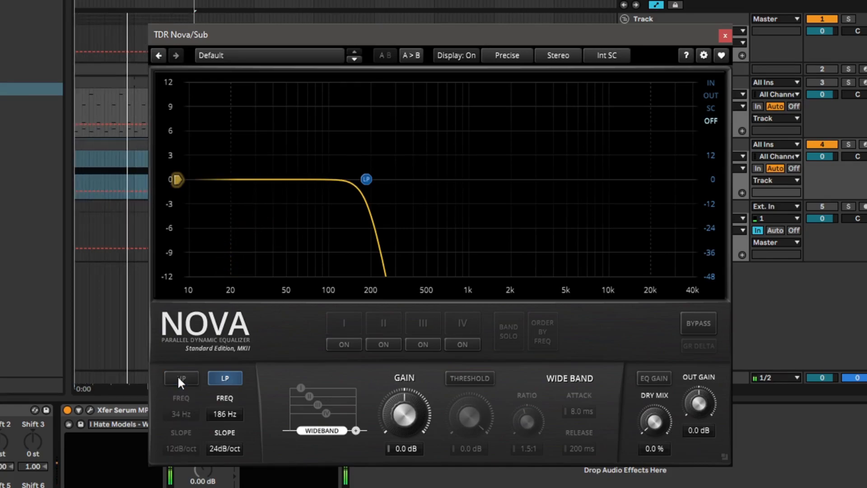
left_click(177, 376)
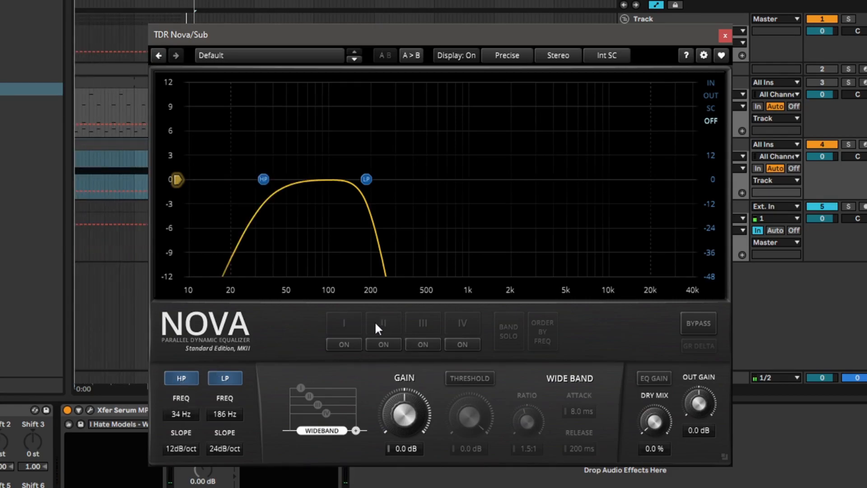
Step: Enable Nova's band I and boost it by 3.4 dB at 84 Hz with a Q of 0.70
left_click(351, 346)
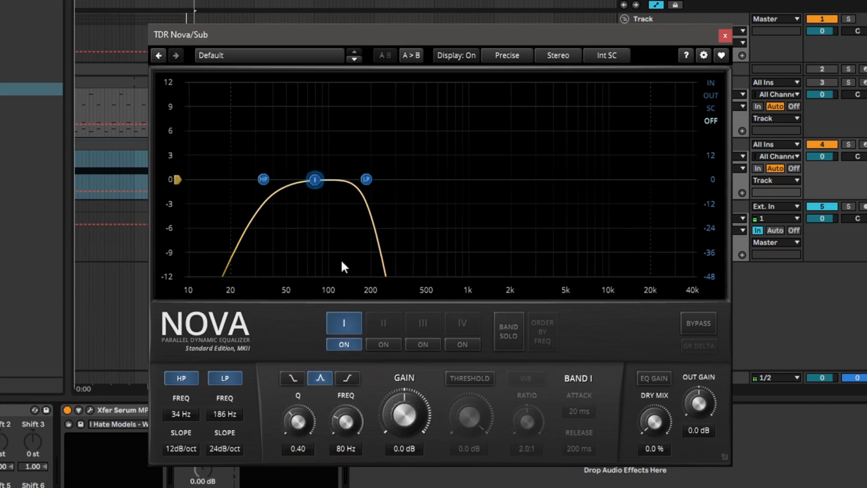
left_click_drag(311, 182, 319, 151)
scroll(318, 153, "up", 10)
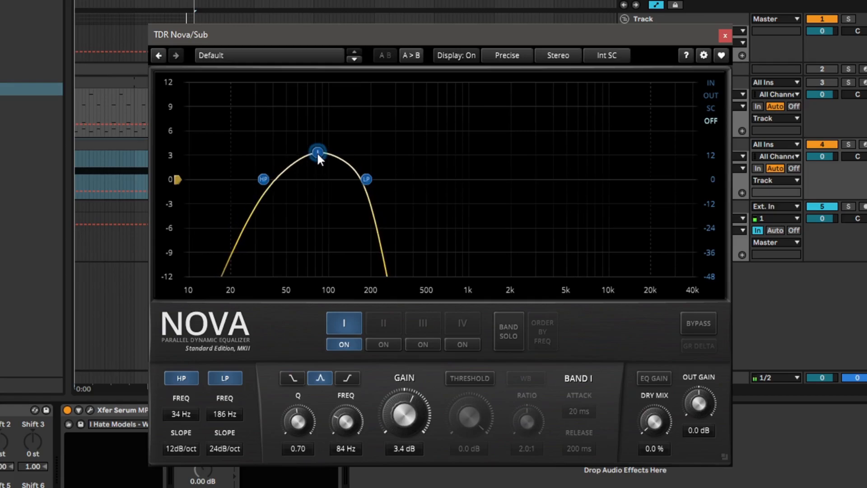
Step: Narrow Nova's band I to a Q of 5.59 and move it to 142 Hz at 3.1 dB, comparing the band off and on
scroll(318, 155, "up", 10)
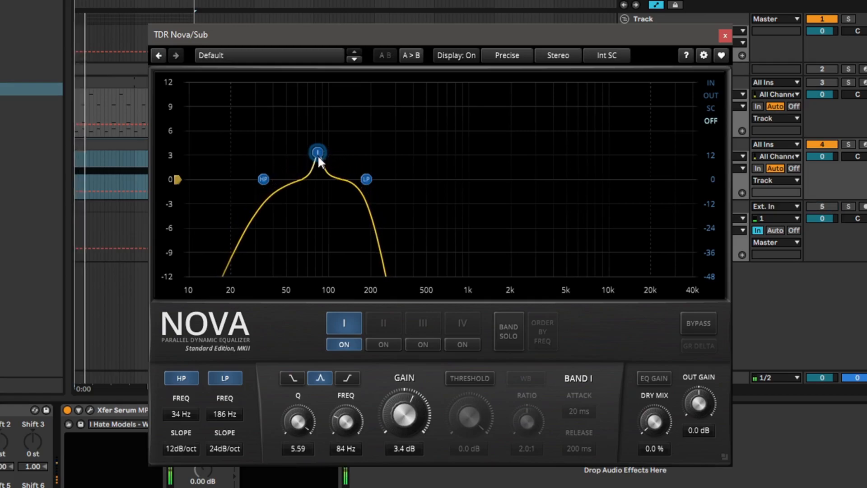
left_click_drag(318, 155, 353, 154)
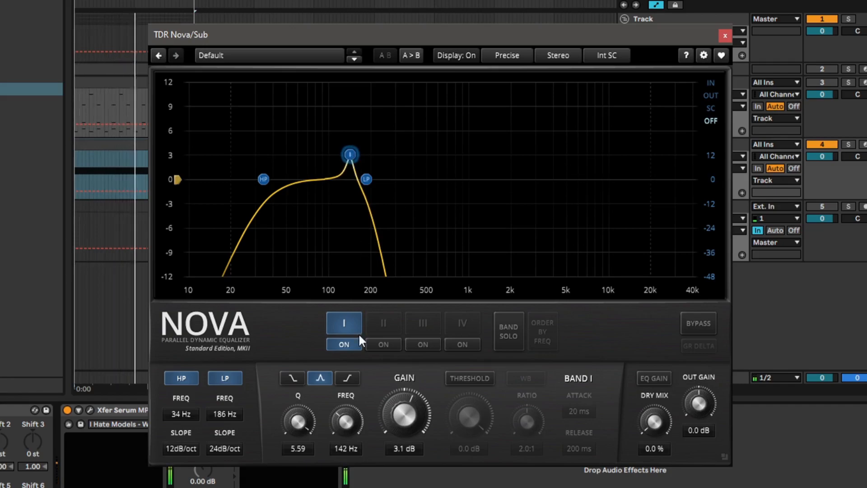
left_click(334, 345)
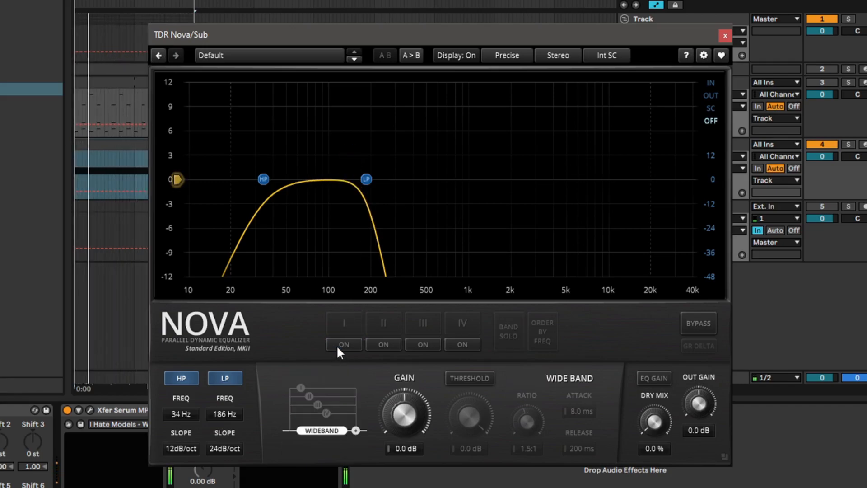
left_click(337, 345)
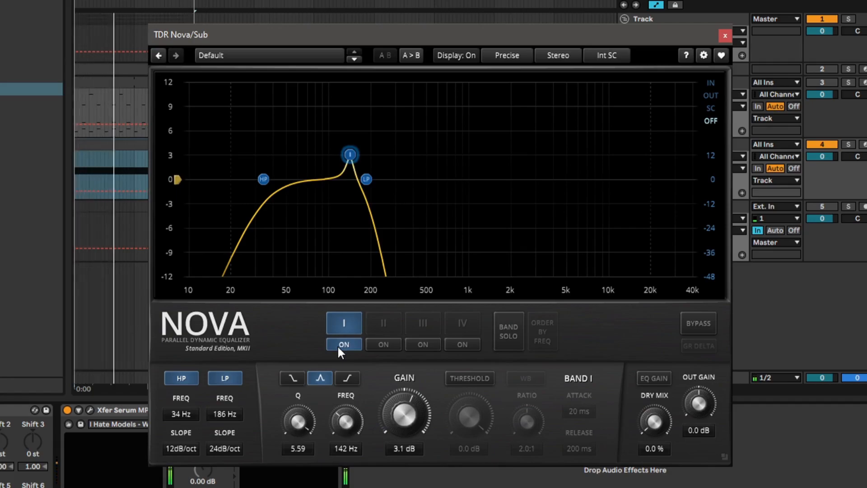
left_click(338, 345)
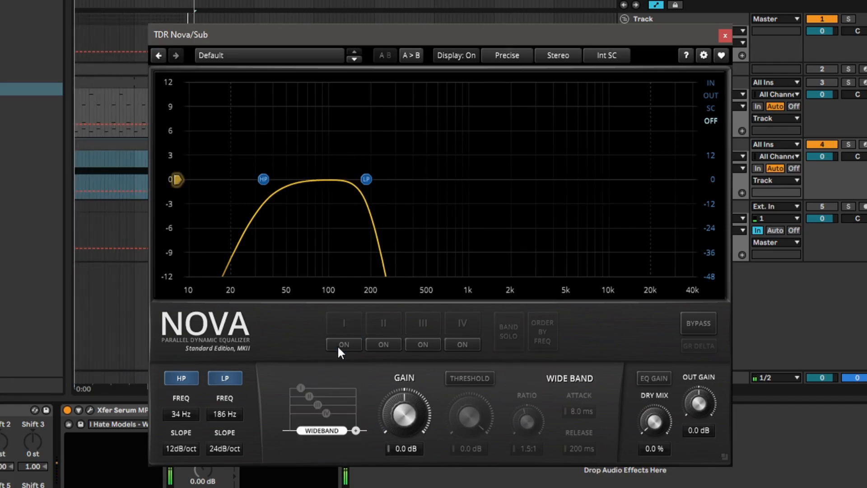
left_click(338, 345)
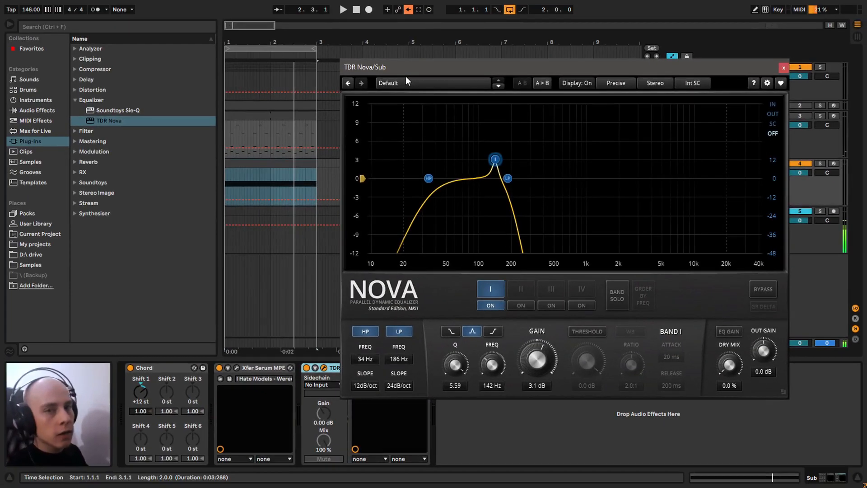
Step: Load the saved Sub EQ preset file into TDR Nova on the Sub track
left_click_drag(405, 69, 472, 74)
left_click(354, 381)
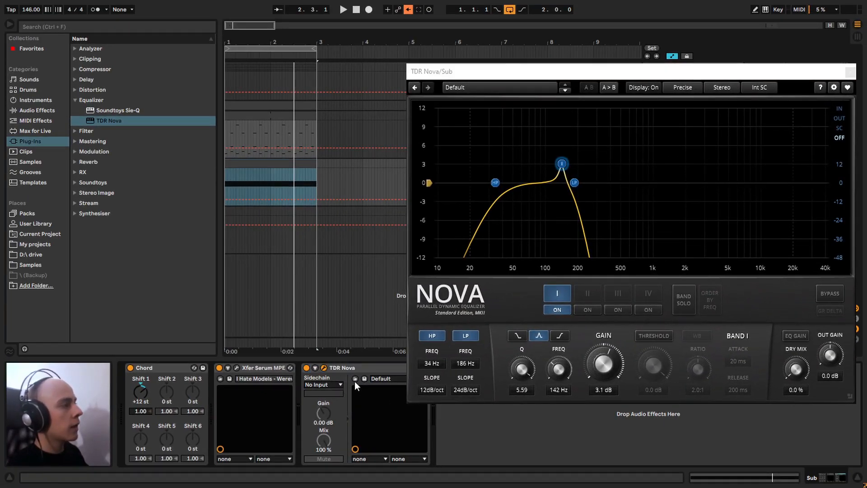
double_click(180, 156)
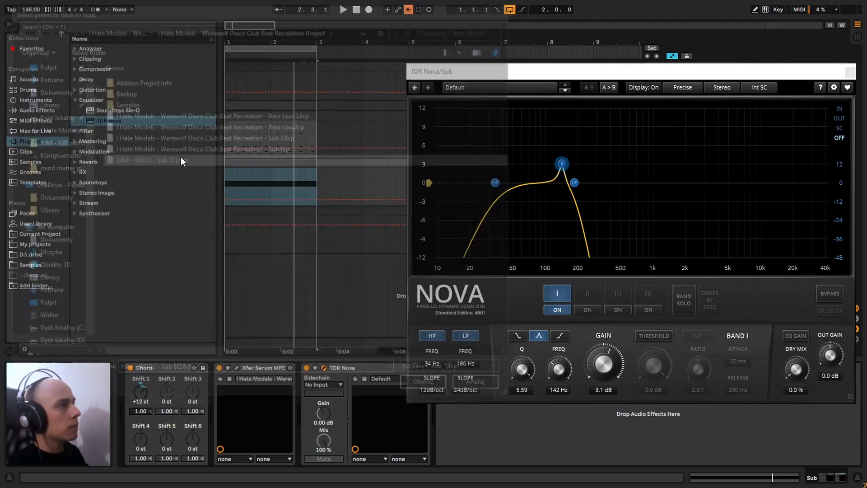
left_click_drag(509, 72, 357, 81)
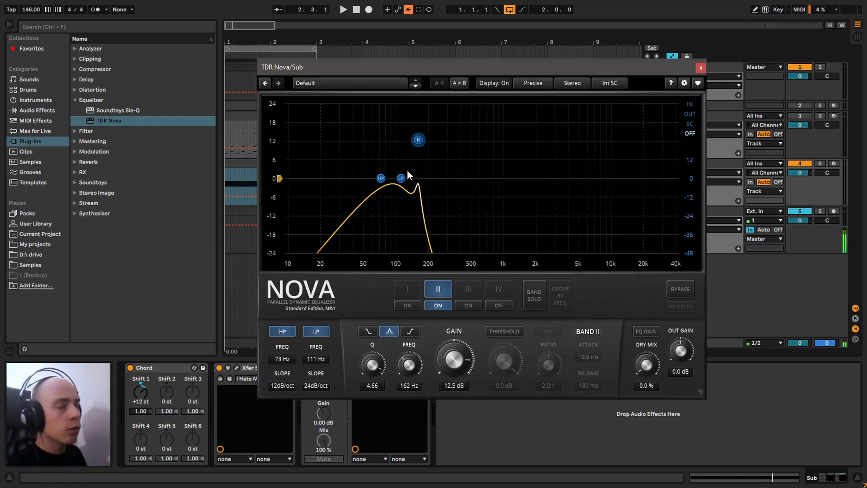
Step: Play the loop and compare the sub with the whole Nova EQ bypassed and active
key("space")
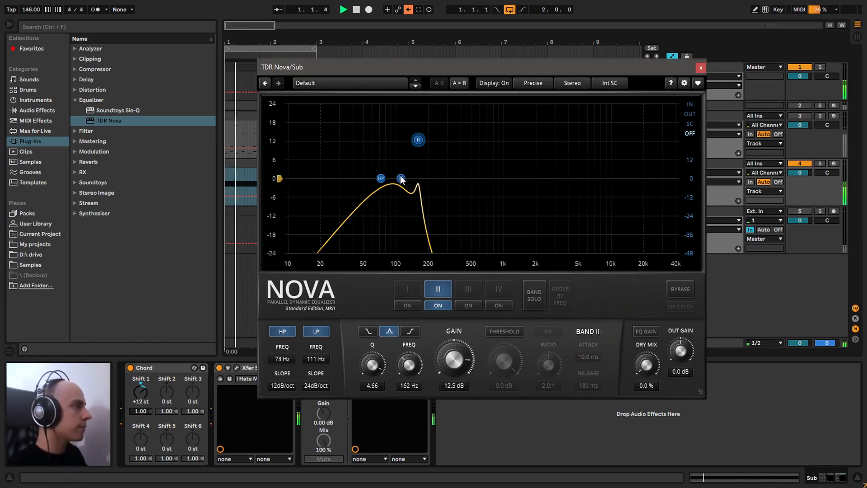
left_click(675, 290)
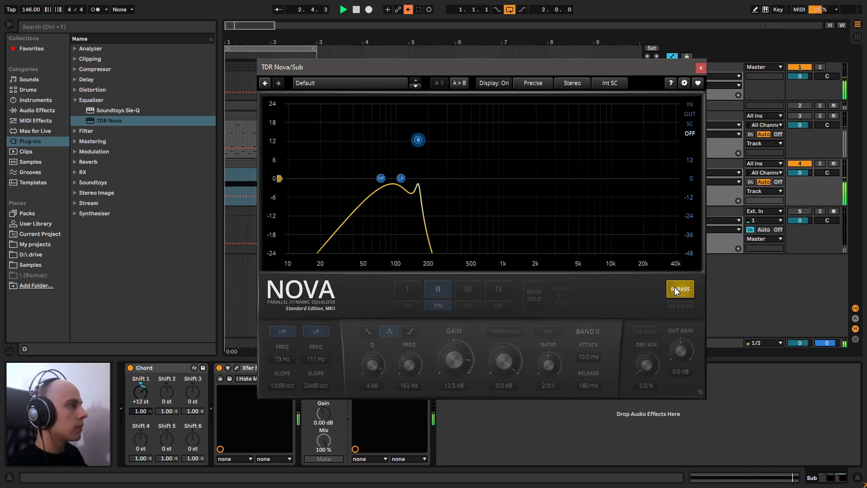
left_click(675, 290)
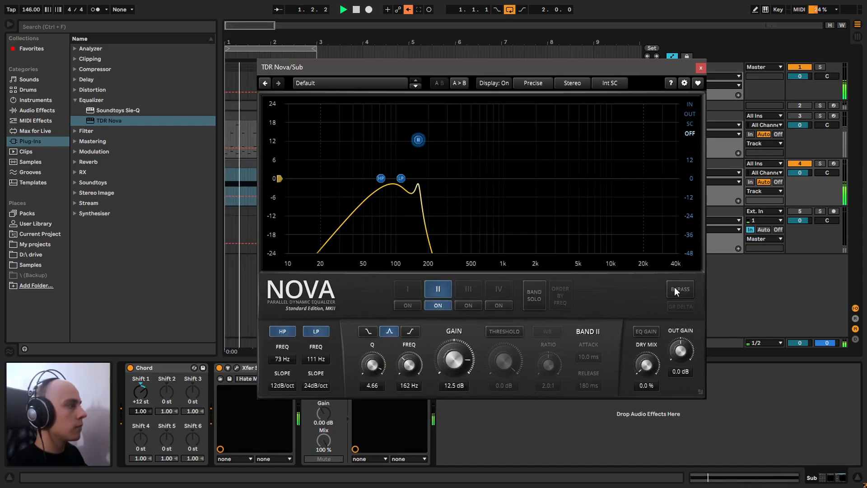
left_click(674, 287)
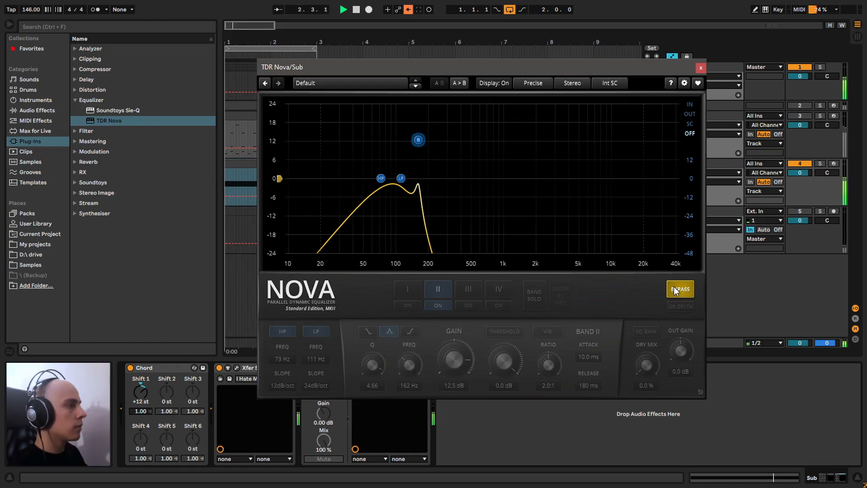
left_click(674, 288)
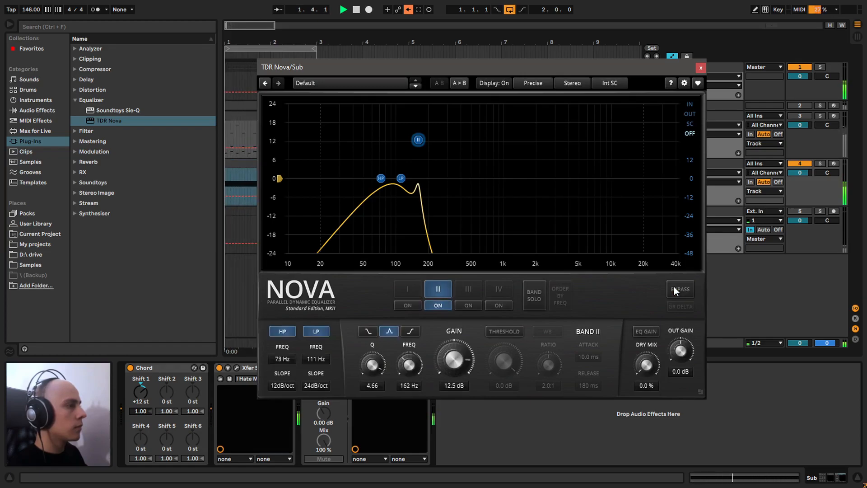
key("space")
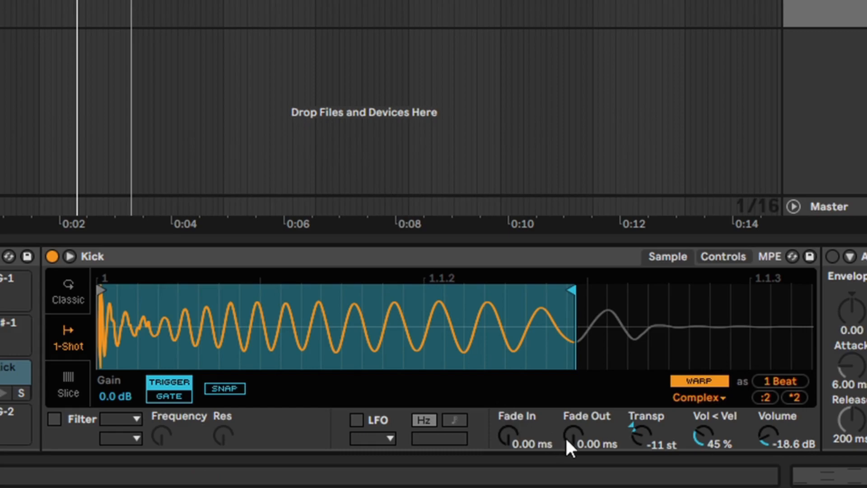
Step: Set the Kick sample's Fade Out to 54.7 ms, comparing playback with the fade at 0 ms
left_click(575, 439)
left_click_drag(576, 439, 576, 390)
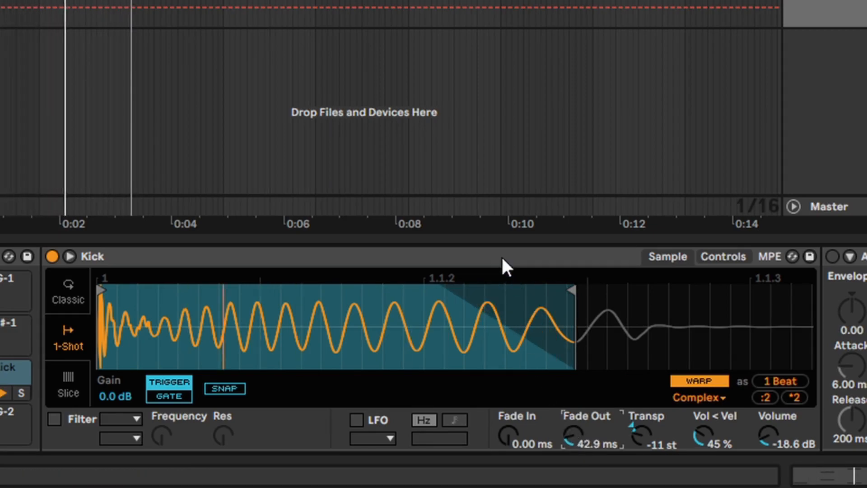
type("54.7")
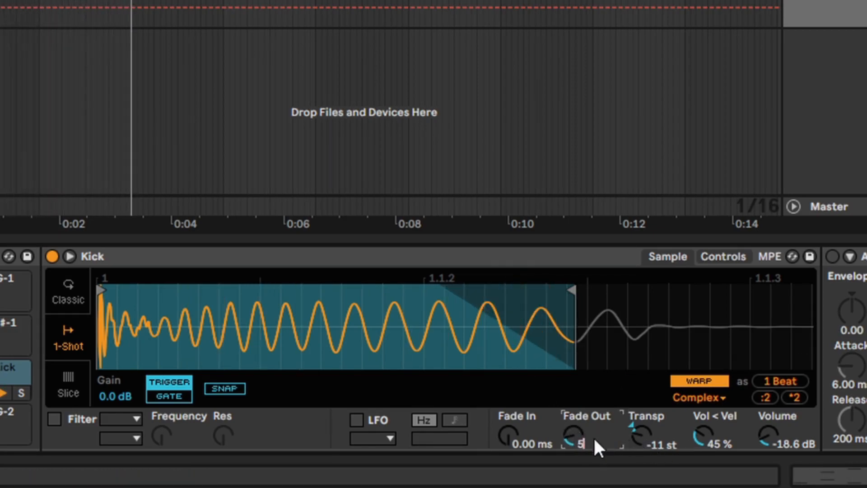
key("Return")
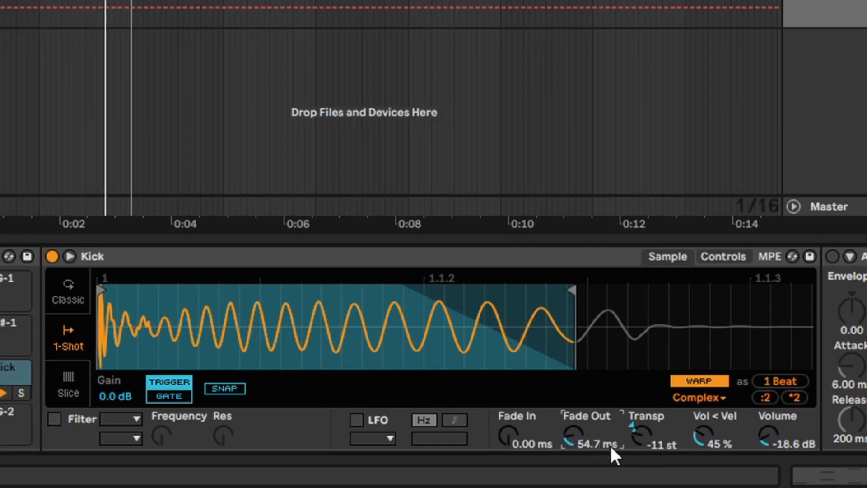
type("0")
key("Return")
type("54.7")
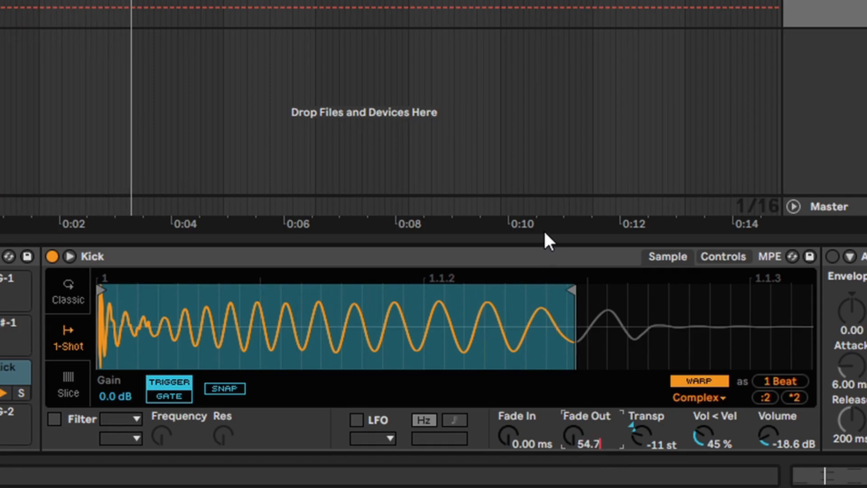
key("Return")
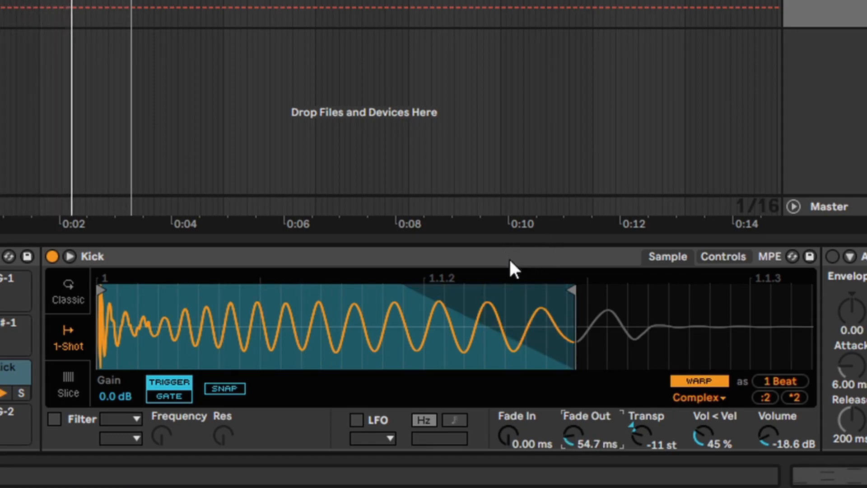
key("space")
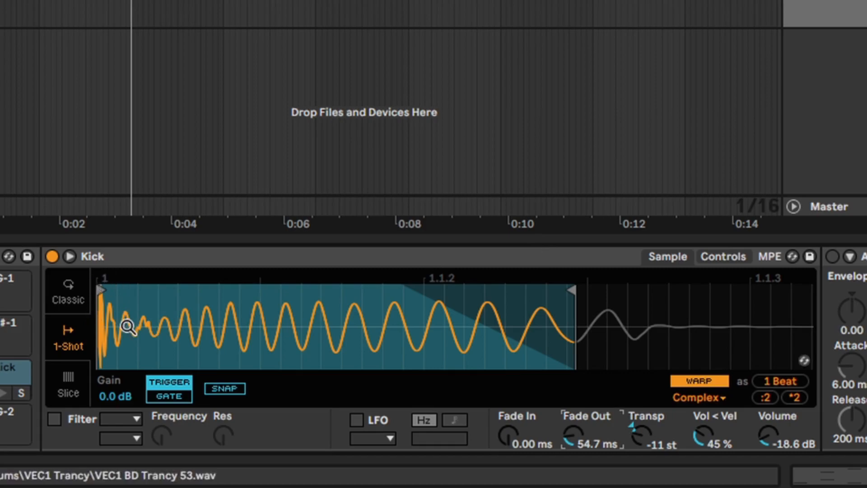
Step: Inspect the start of the Kick waveform and set its Fade In to 4.57 ms, comparing playback with the fade at 0 ms
left_click_drag(127, 308, 298, 359)
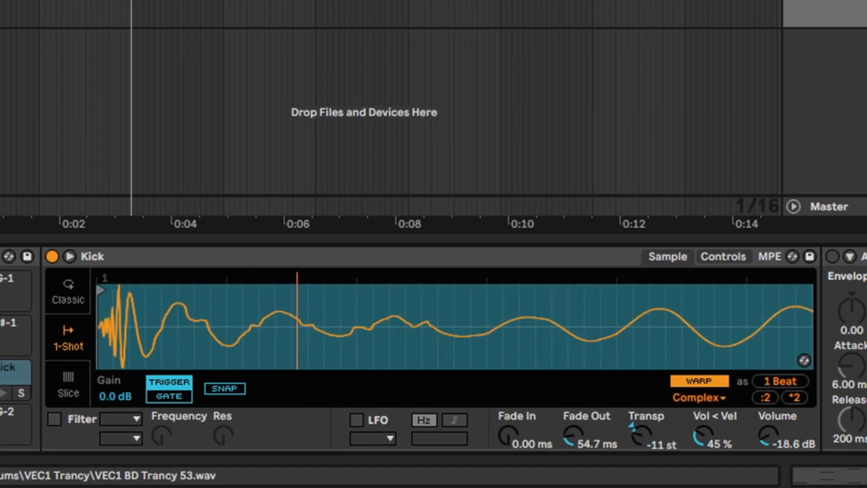
left_click_drag(139, 308, 109, 310)
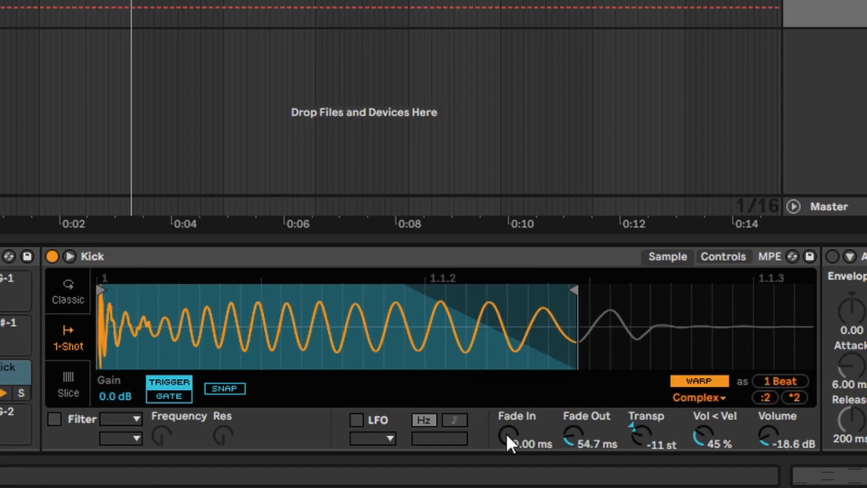
left_click_drag(507, 433, 507, 432)
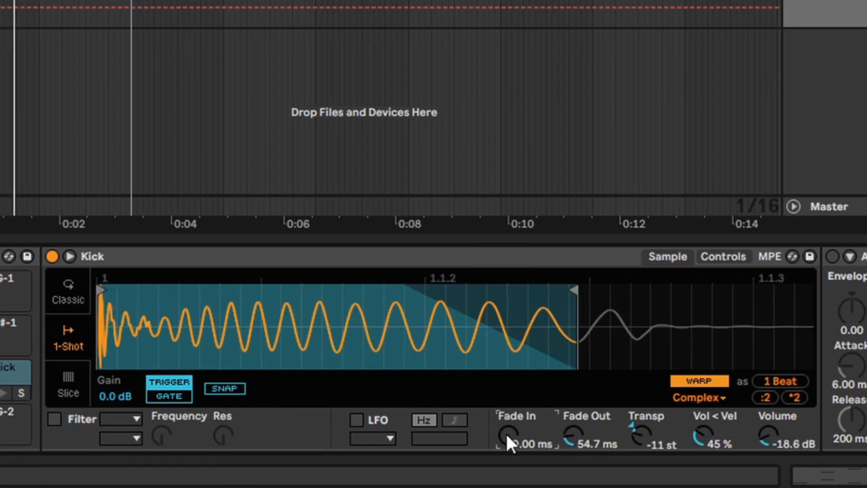
type("4.")
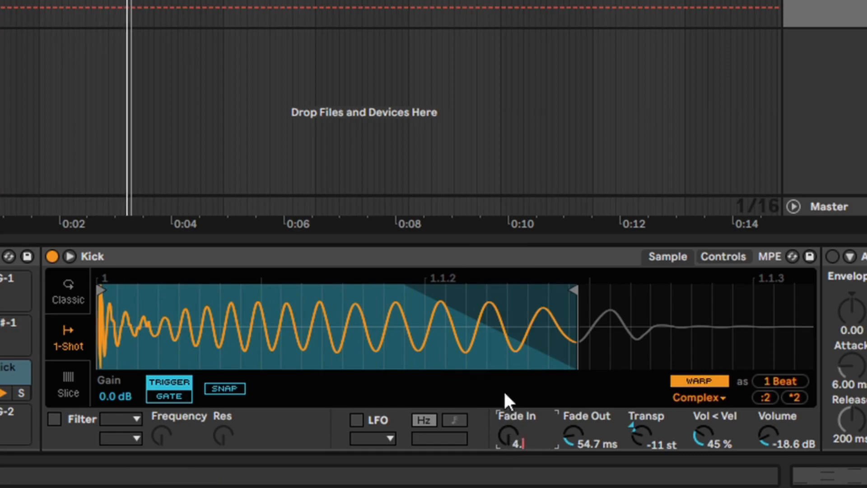
type("57")
key("Return")
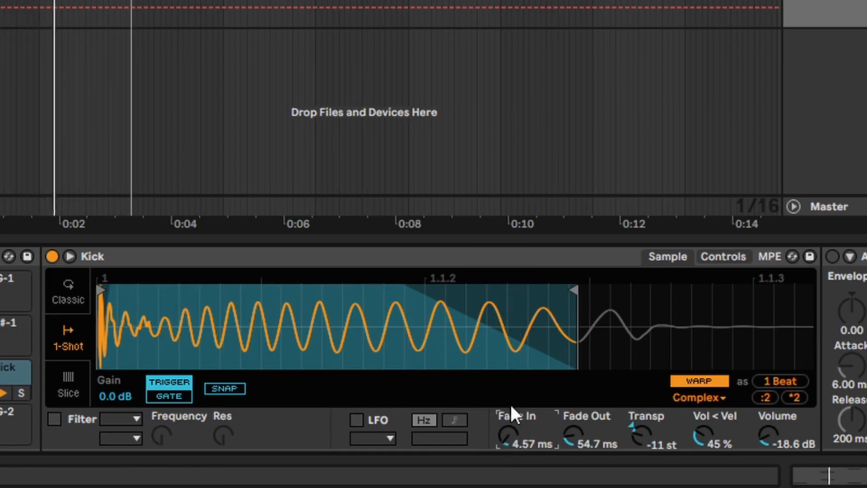
type("0")
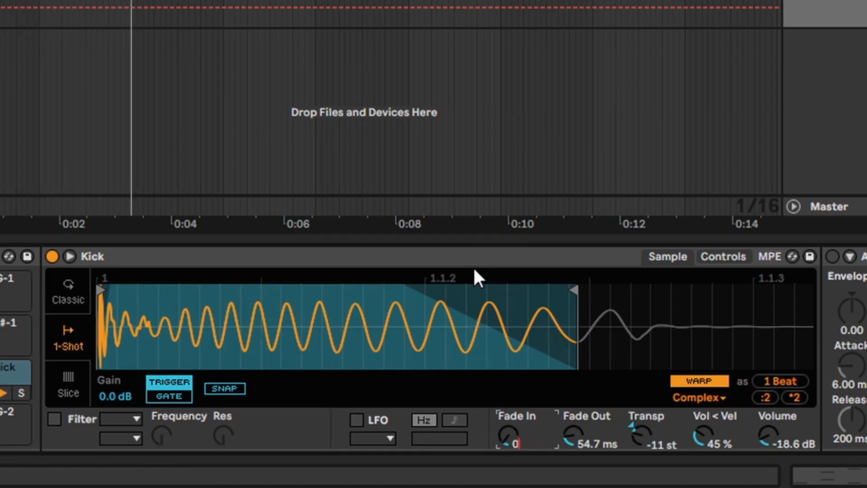
key("Return")
type("4.57")
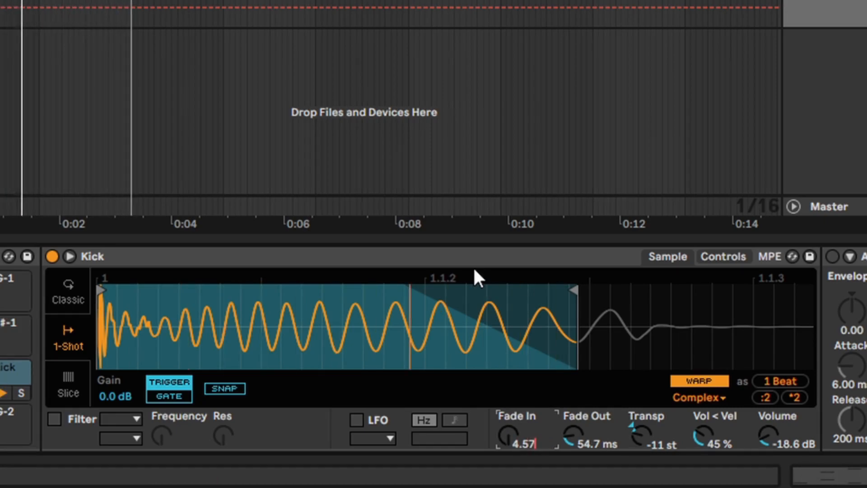
key("Return")
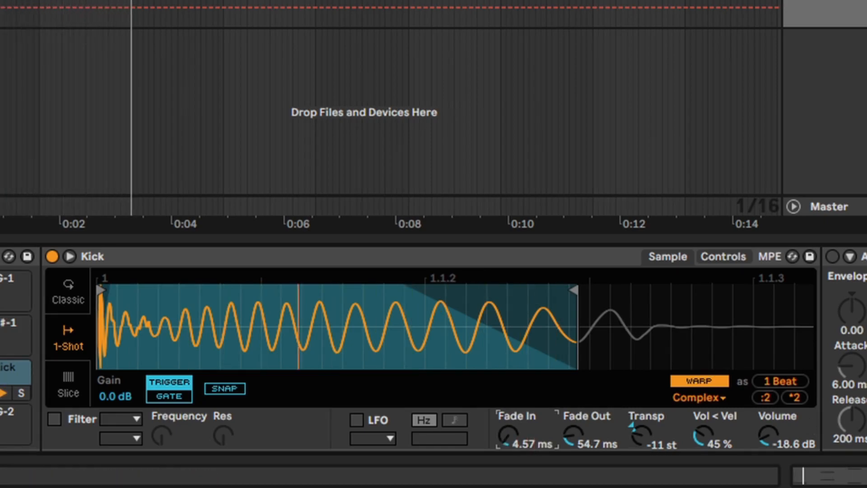
Step: Insert Soundtoys FilterFreak 1 on the Perc track and lower its low-pass filter frequency to below the middle of its range during playback
scroll(433, 348, "right", 5)
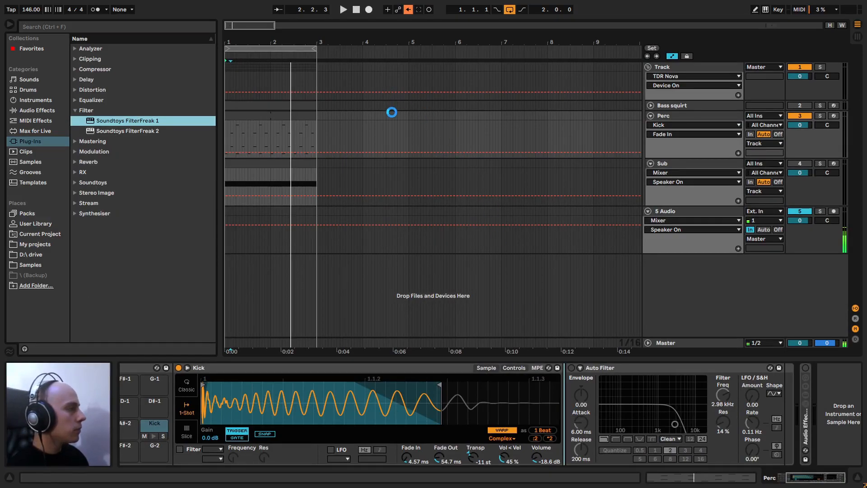
left_click_drag(390, 93, 337, 108)
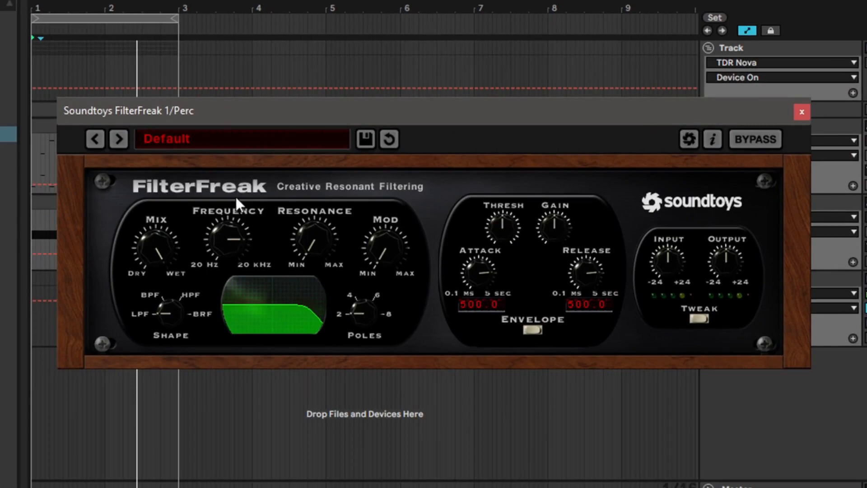
mouse_move(231, 229)
left_mouse_down()
mouse_move(218, 272)
mouse_move(232, 246)
left_mouse_up()
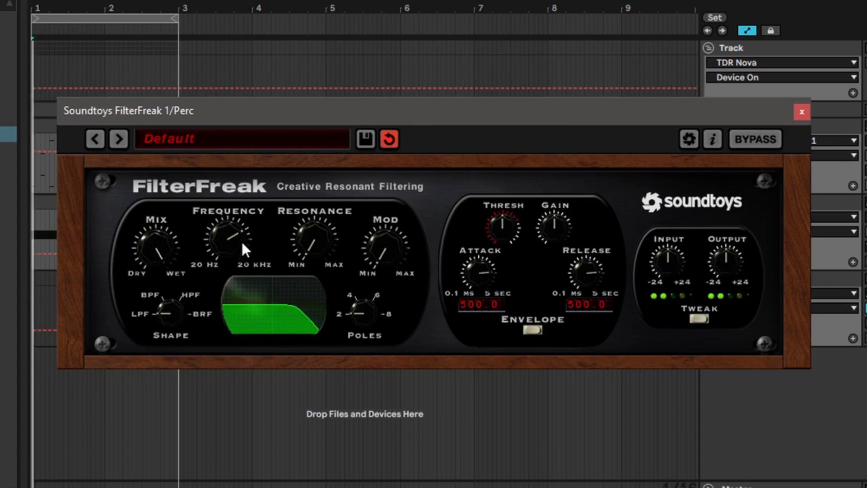
scroll(221, 242, "down", 10)
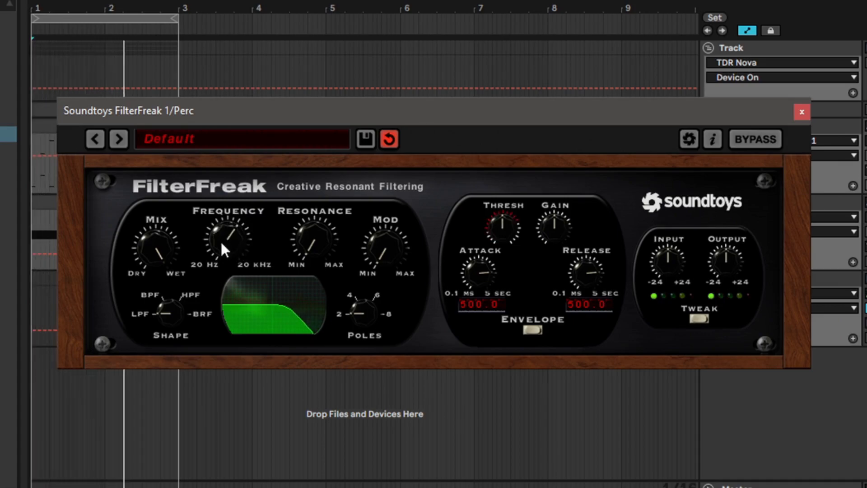
scroll(221, 243, "down", 8)
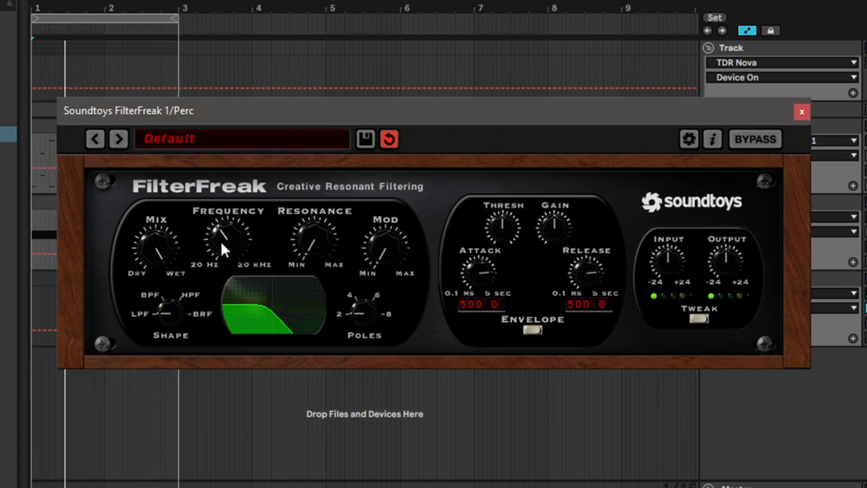
scroll(220, 240, "up", 3)
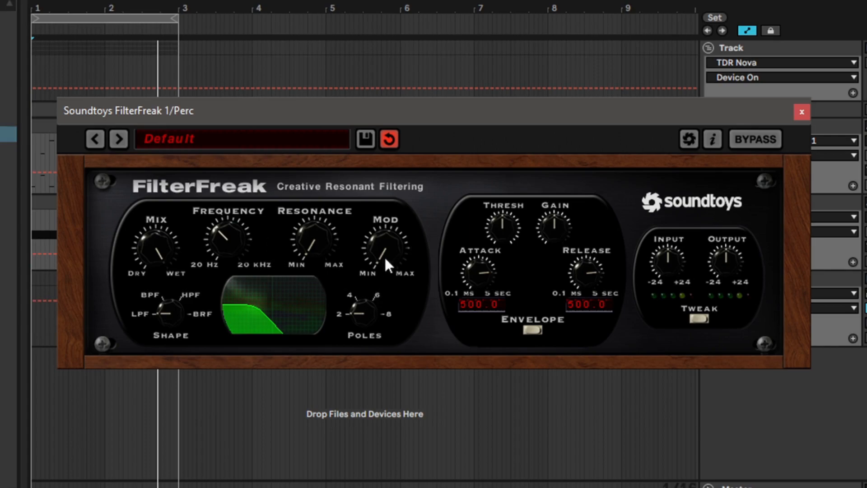
Step: Raise FilterFreak's modulation amount to its maximum, then bring it back to about three quarters of its range
scroll(386, 260, "up", 3)
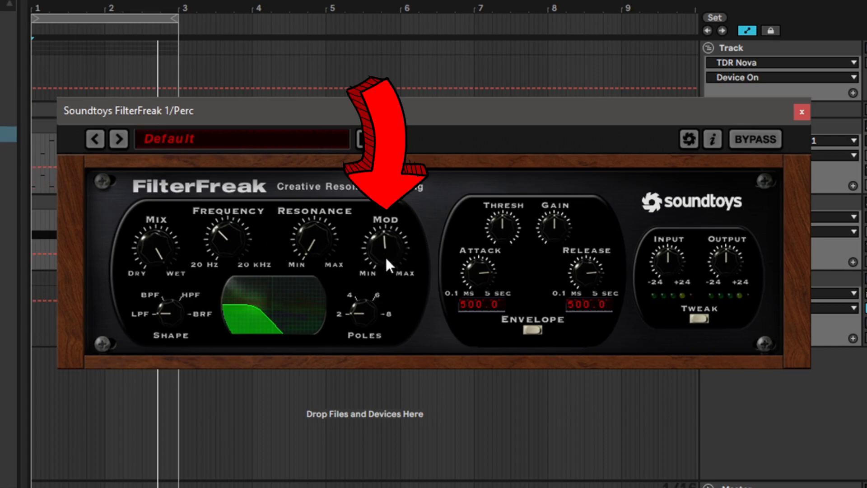
scroll(385, 256, "up", 3)
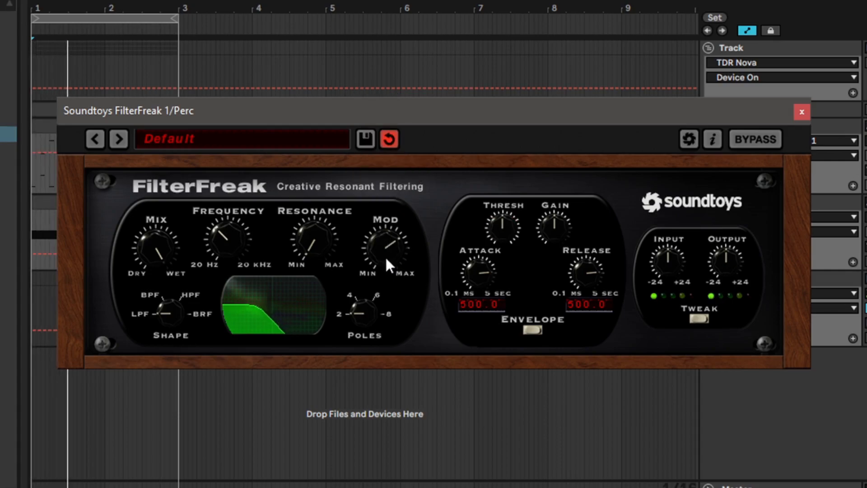
scroll(384, 255, "up", 3)
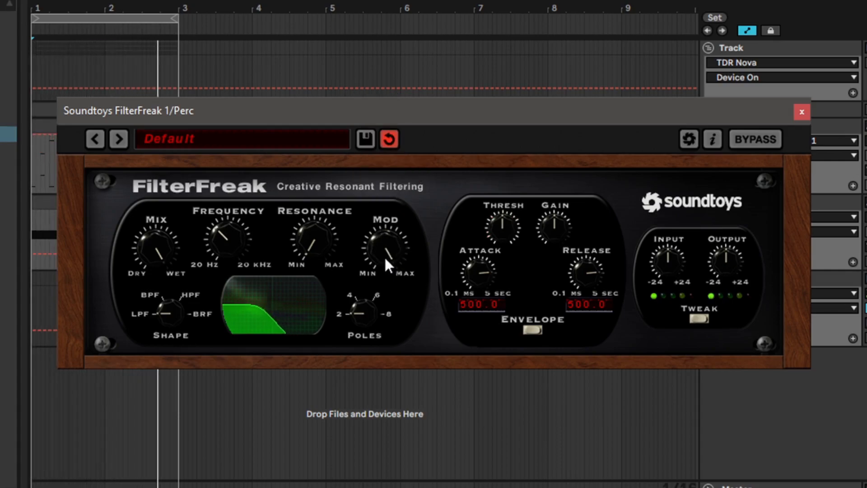
scroll(383, 256, "down", 3)
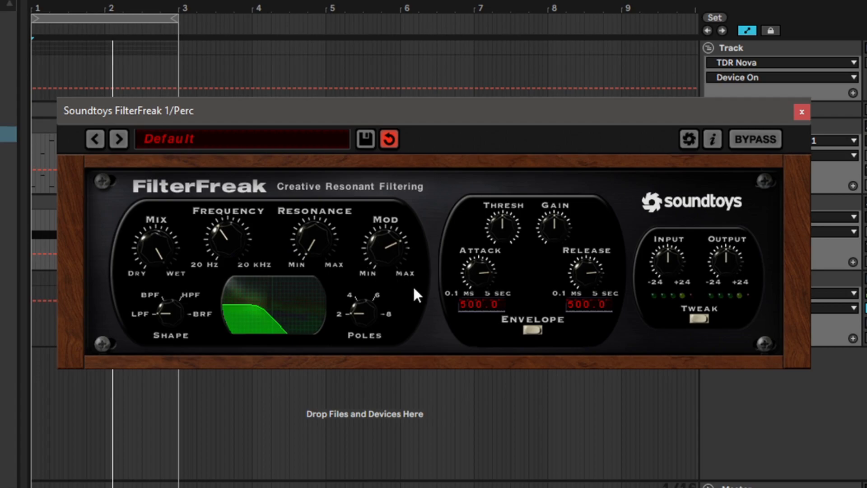
Step: Switch FilterFreak's modulation mode to Rhythm and set its modulation shape to RampDown
left_click(531, 329)
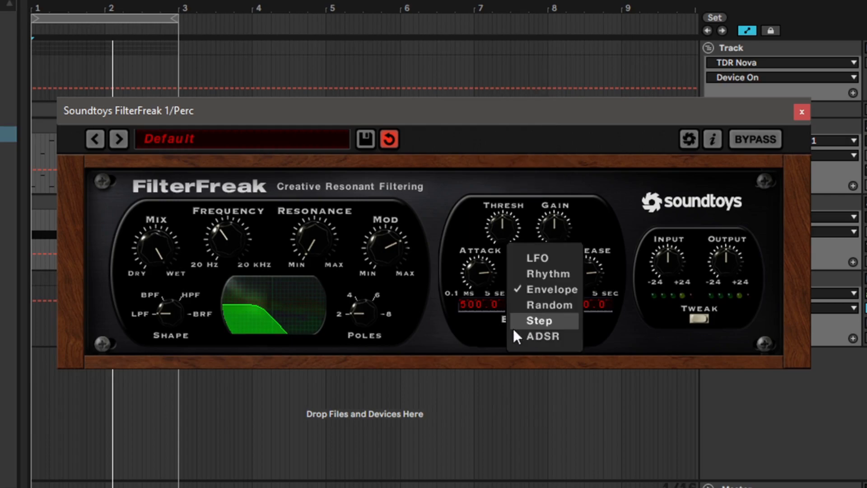
left_click(506, 342)
left_click(527, 330)
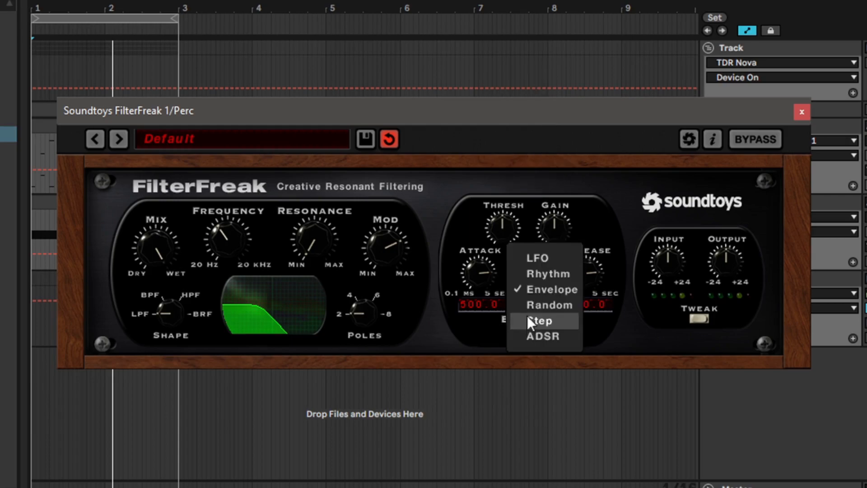
left_click(528, 275)
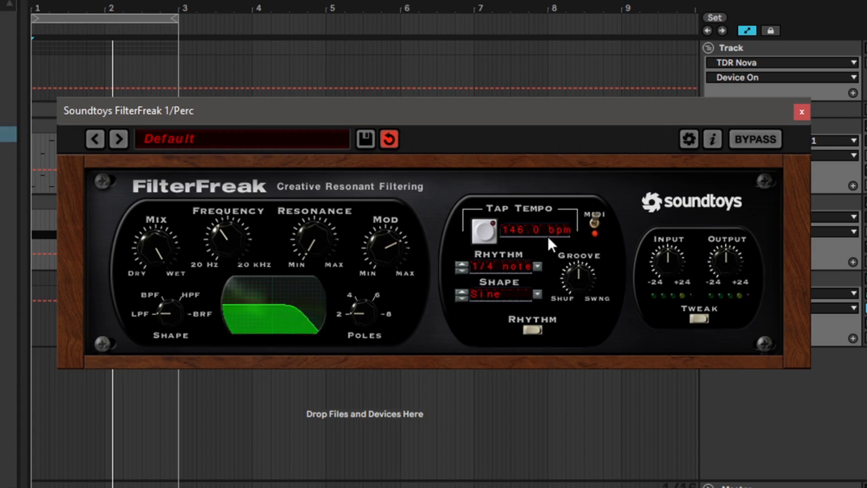
left_click(498, 296)
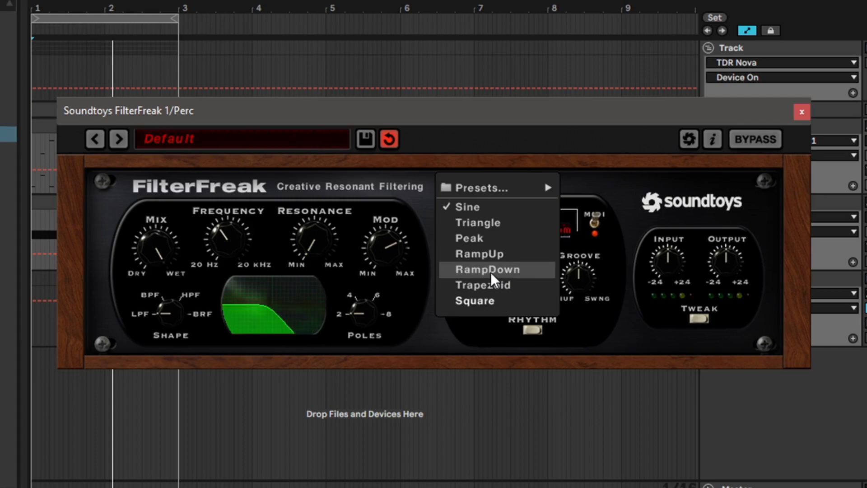
left_click(490, 271)
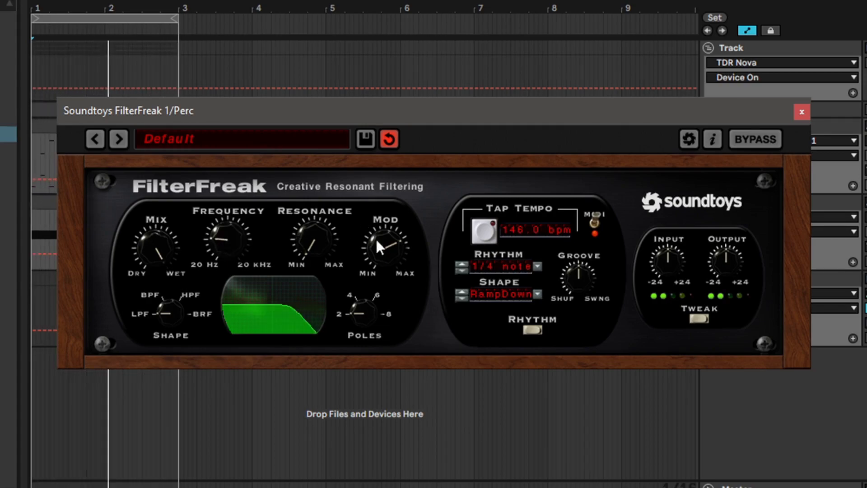
Step: Lower the modulation amount to slightly above its midpoint and raise the resonance to roughly a quarter of its range
scroll(378, 244, "down", 3)
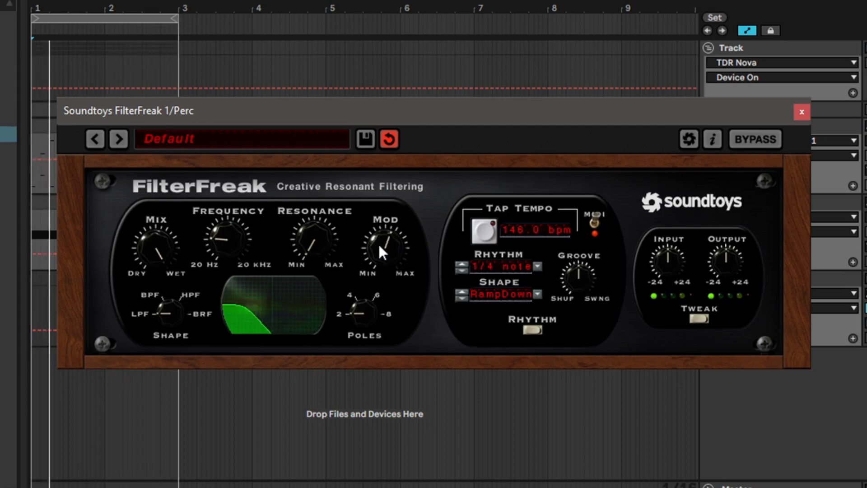
scroll(379, 245, "down", 1)
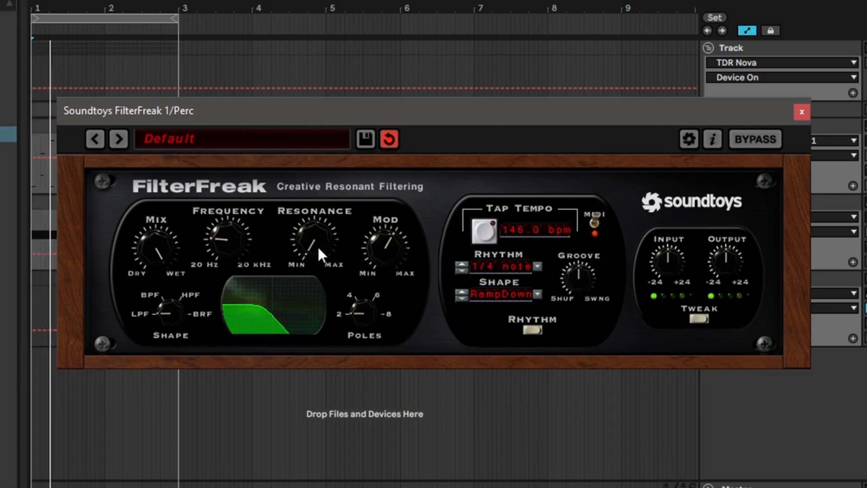
scroll(318, 245, "up", 5)
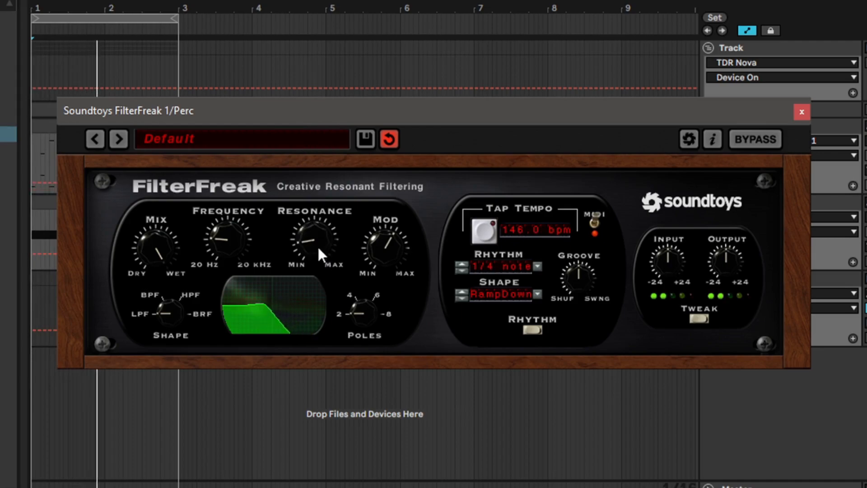
scroll(318, 247, "up", 5)
scroll(313, 245, "down", 4)
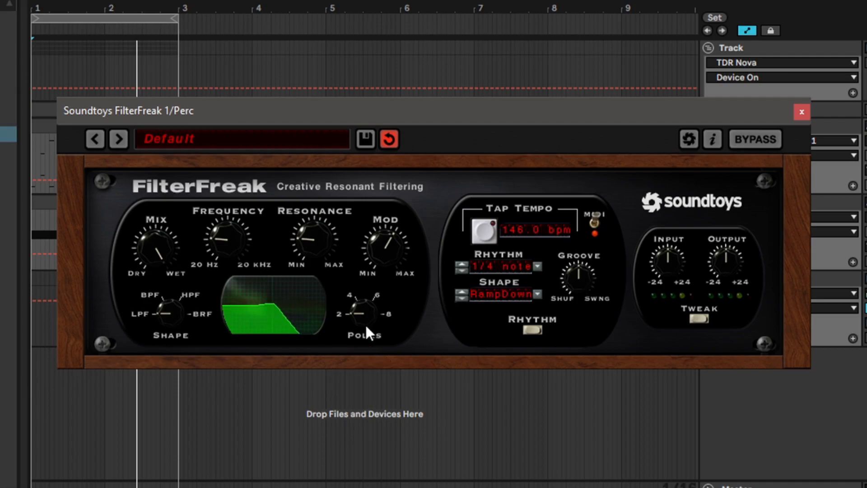
Step: Set the filter to 4 poles during playback and compare the sound with FilterFreak bypassed and active
key("space")
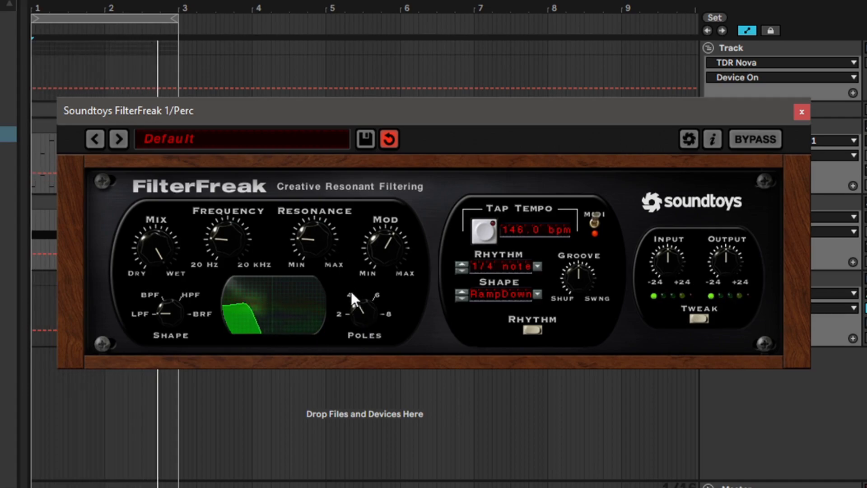
mouse_move(361, 319)
left_mouse_down()
mouse_move(357, 267)
mouse_move(355, 324)
left_mouse_up()
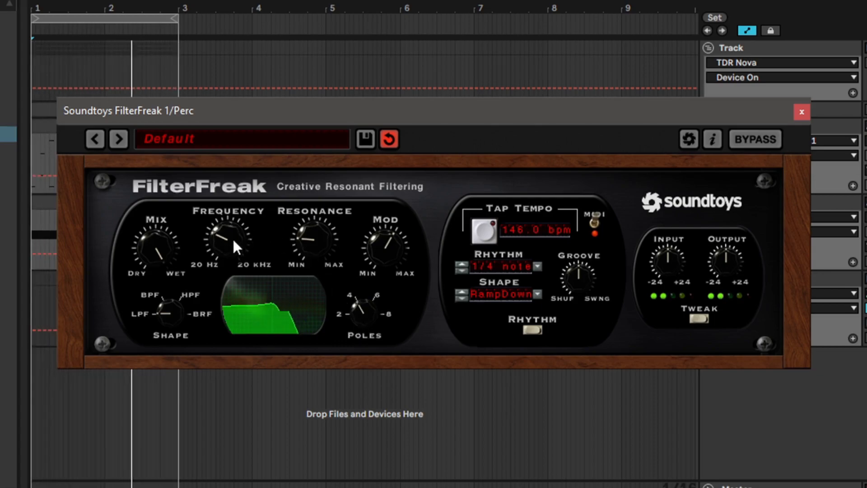
left_click(754, 138)
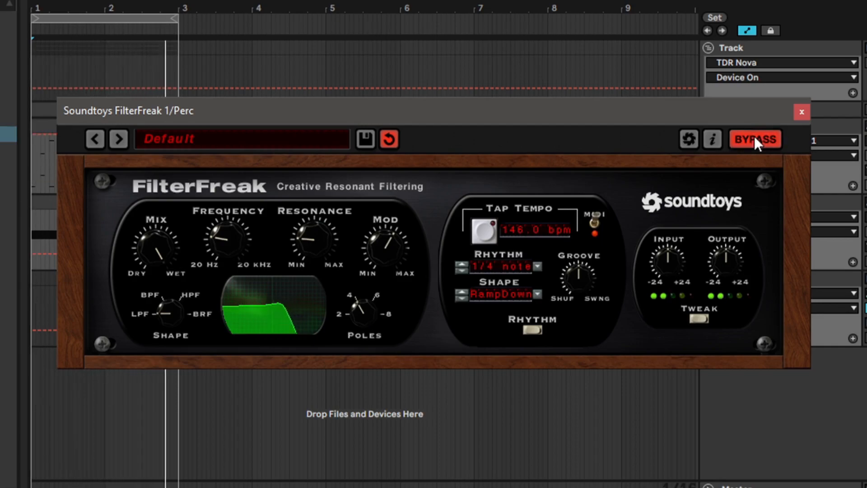
left_click(754, 138)
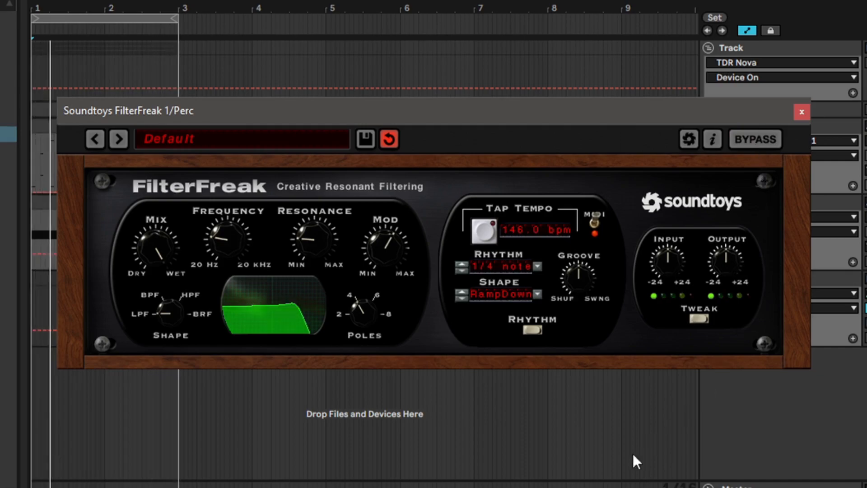
Step: Load the saved FilterFreak preset with the custom modulation shape and compare playback with the plug-in bypassed and active
left_click(101, 486)
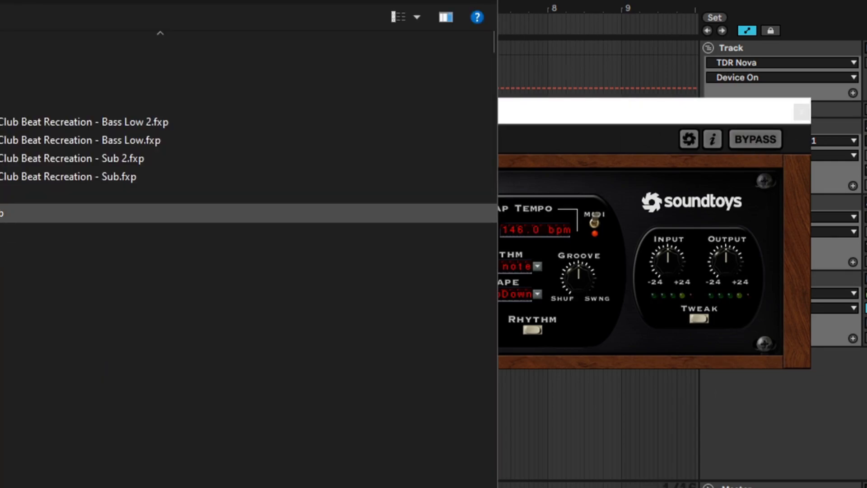
double_click(2, 213)
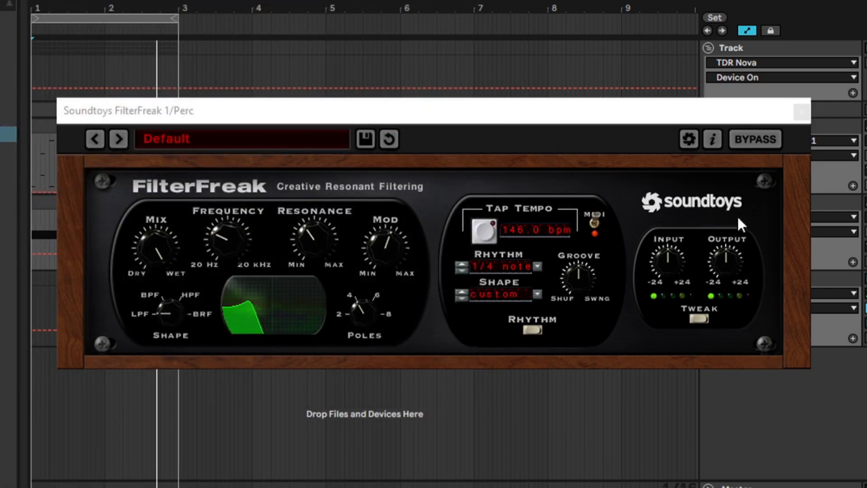
left_click(747, 140)
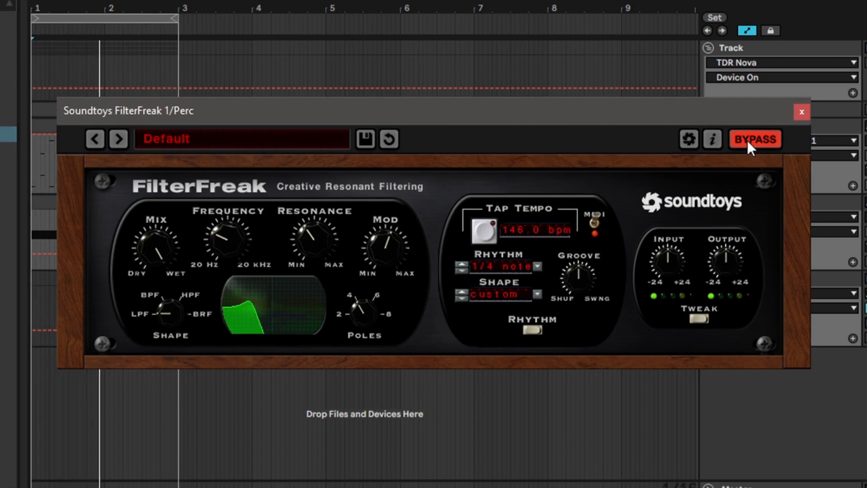
left_click(747, 140)
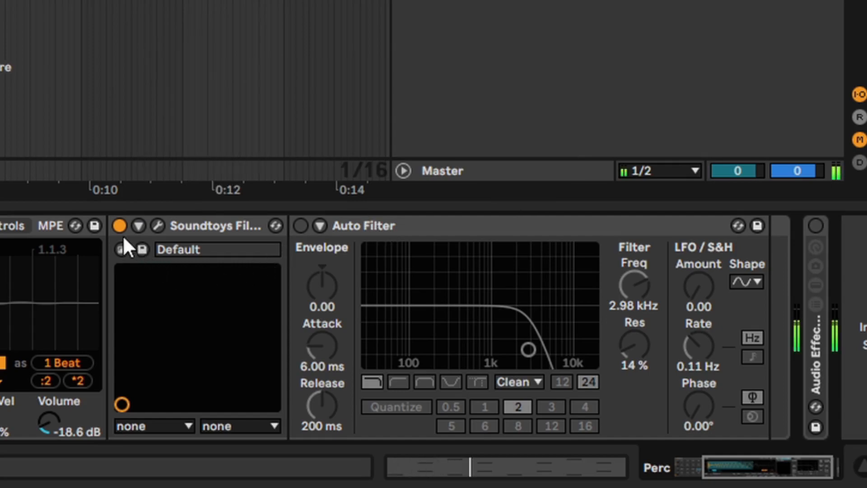
Step: Compare playback of the Perc track through FilterFreak and through Auto Filter, leaving only FilterFreak enabled
left_click(119, 224)
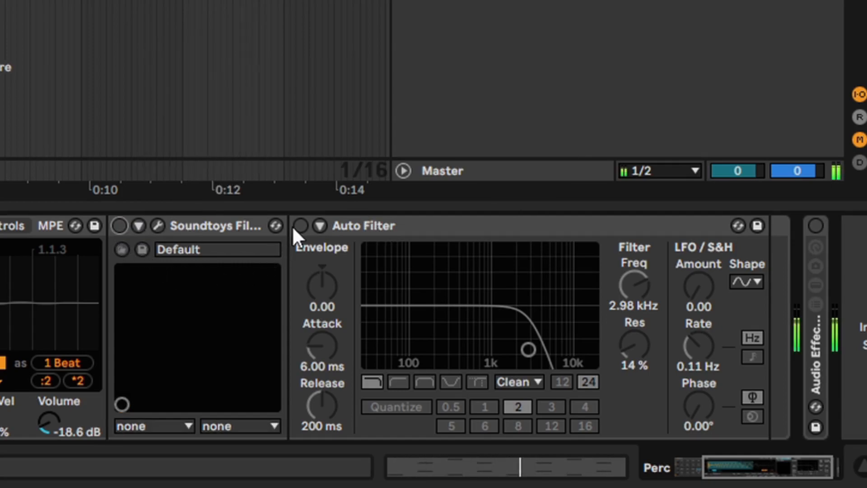
left_click(301, 225)
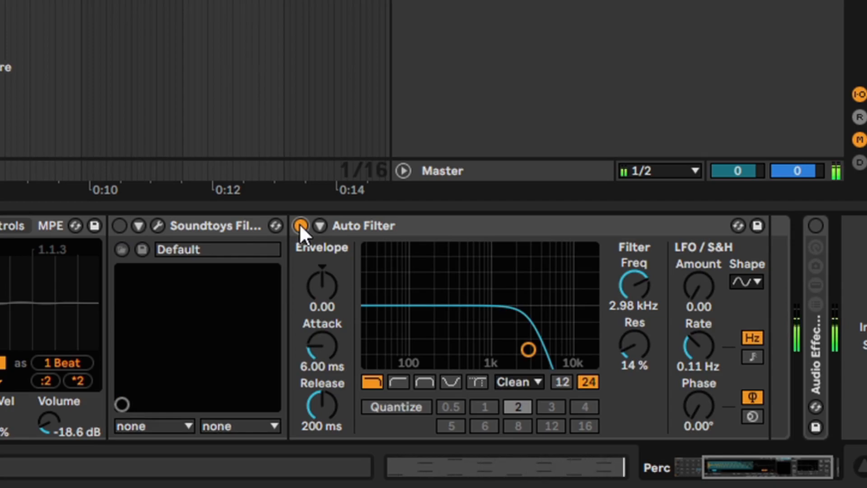
left_click(300, 225)
left_click(119, 225)
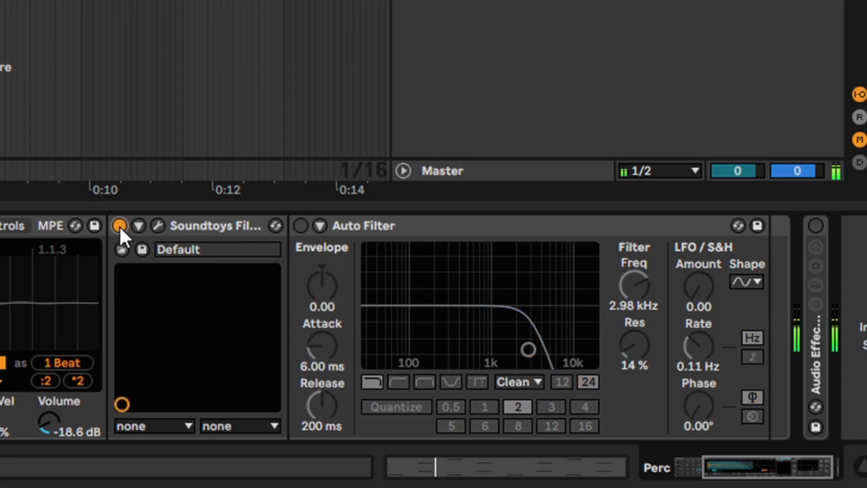
left_click(119, 225)
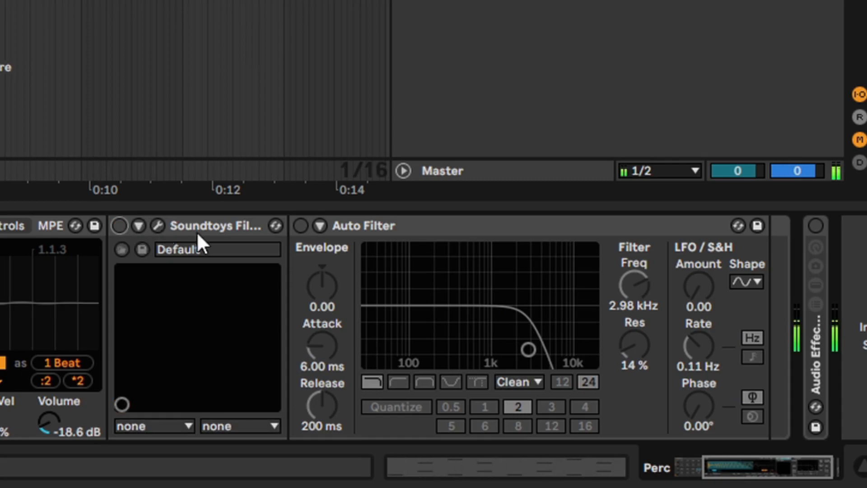
left_click(300, 225)
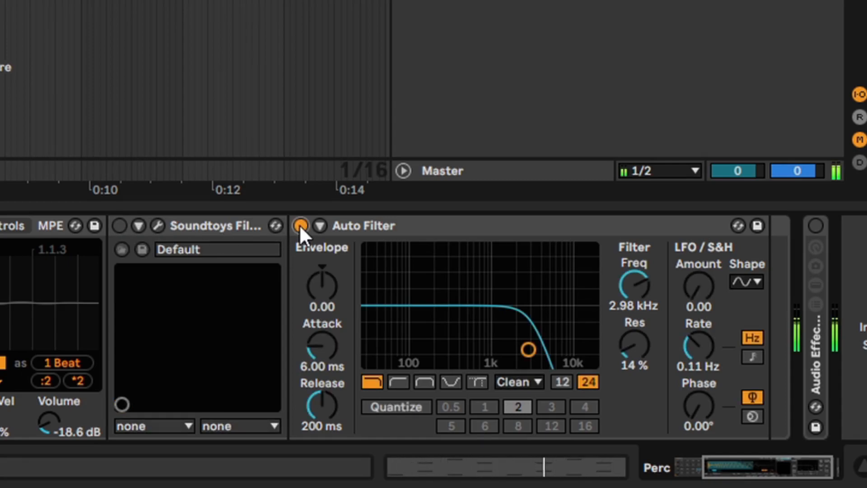
left_click(301, 225)
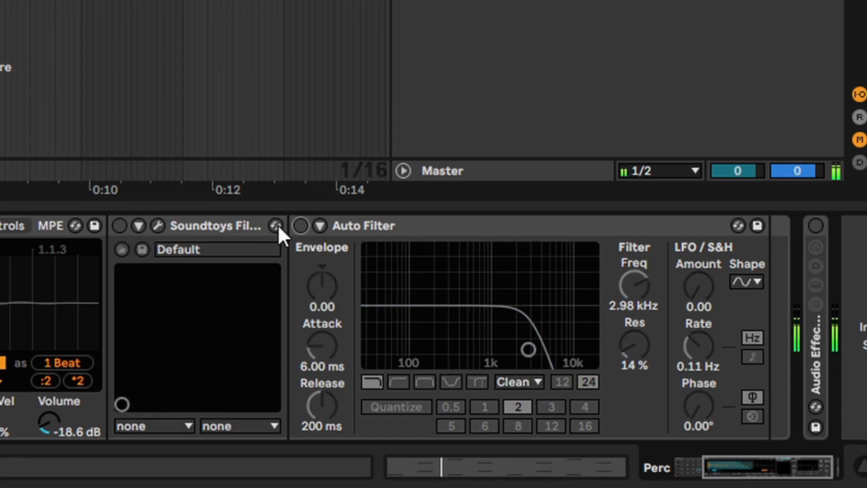
left_click(119, 227)
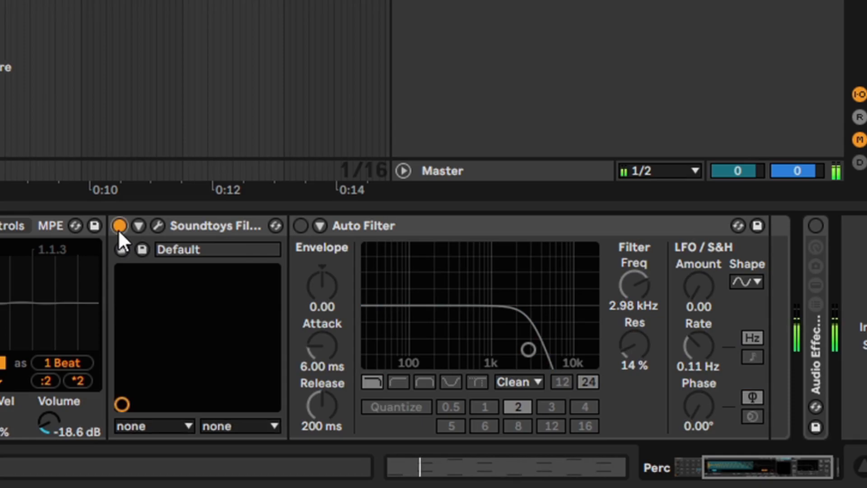
Step: Show the end of the Perc device chain and expand the Equalizer category of the plug-ins
left_click(778, 470)
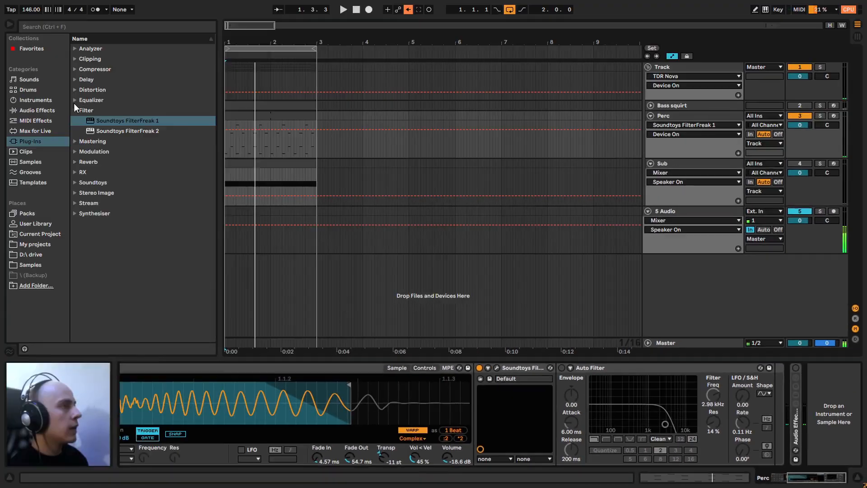
left_click(88, 100)
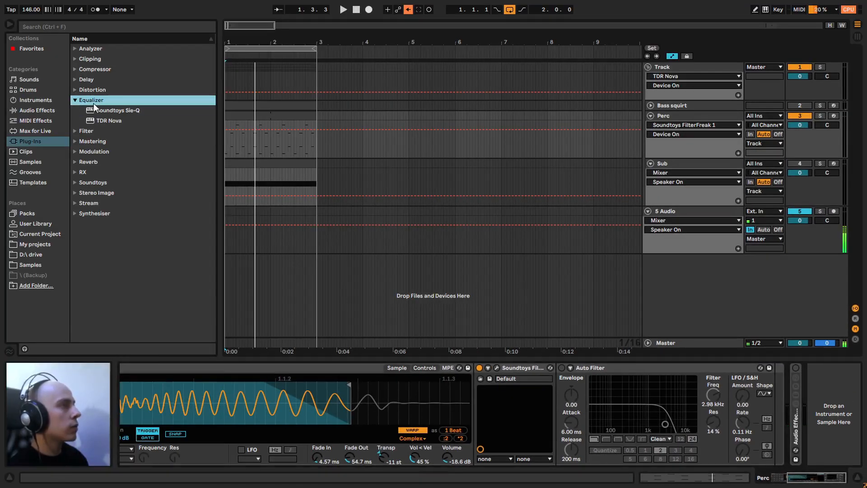
left_click_drag(102, 112, 773, 423)
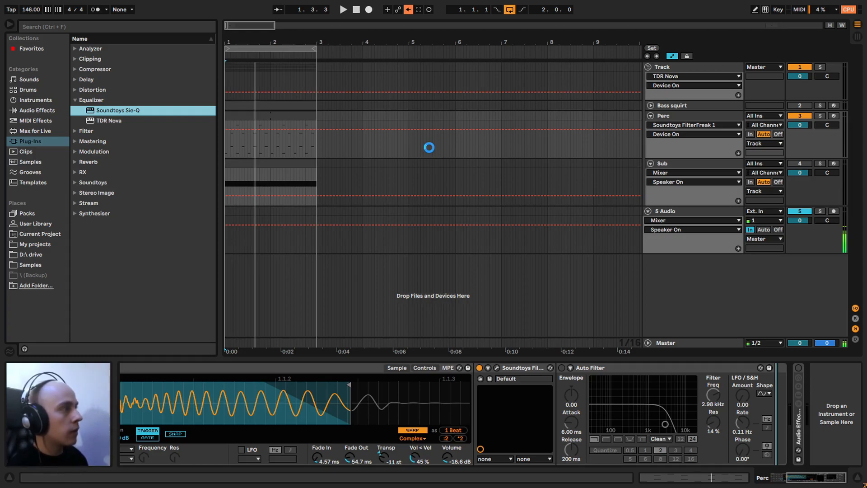
left_click(806, 368)
key("Delete")
Step: Insert TDR Nova after Auto Filter on the Perc track and turn off its bands II, III and IV
left_click_drag(104, 122, 777, 427)
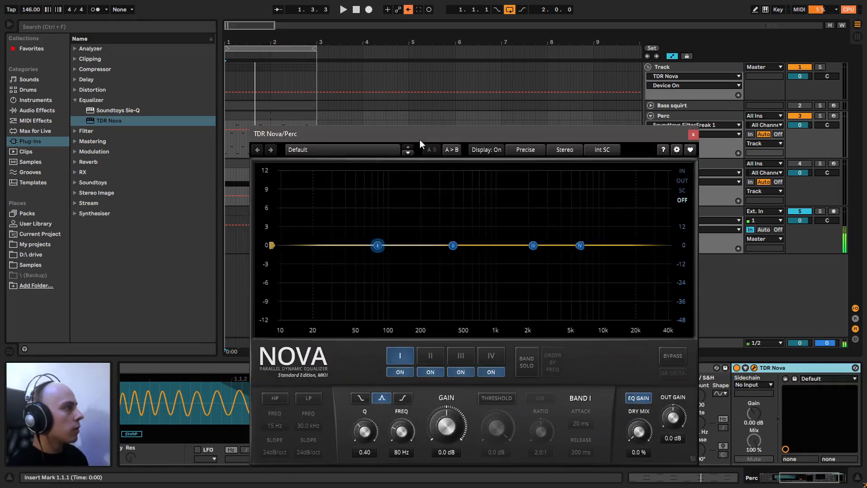
left_click_drag(419, 140, 419, 85)
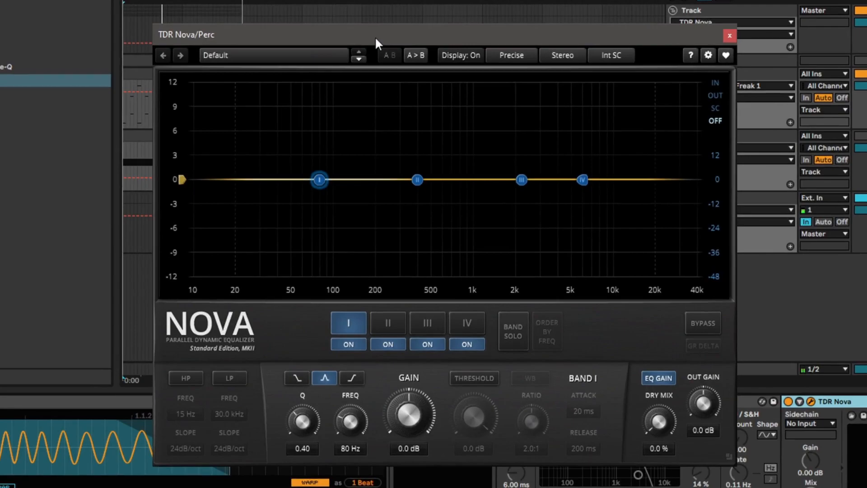
left_click(387, 344)
left_click(427, 344)
left_click(467, 344)
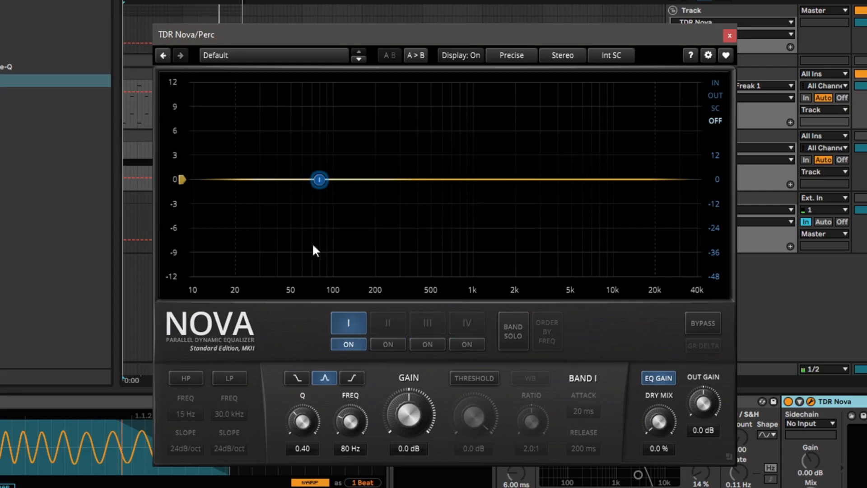
Step: Boost Nova's band I by 2.0 dB at 67 Hz with a Q of 0.61
mouse_move(321, 180)
left_mouse_down()
mouse_move(304, 164)
mouse_move(312, 169)
left_mouse_up()
scroll(311, 167, "up", 5)
scroll(311, 164, "down", 3)
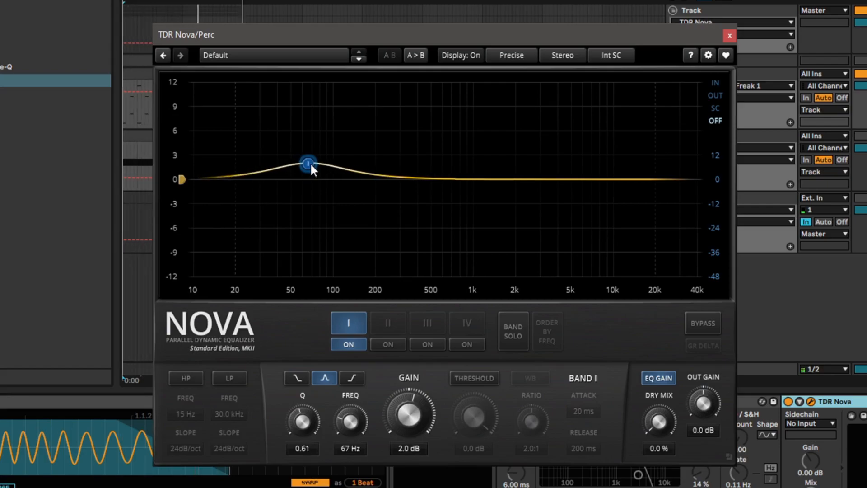
Step: Refine Nova's band I to a 2.2 dB boost at 66 Hz with a Q of 0.70, comparing the band off and on
scroll(311, 165, "up", 2)
mouse_move(311, 165)
left_mouse_down()
mouse_move(309, 150)
mouse_move(310, 164)
left_mouse_up()
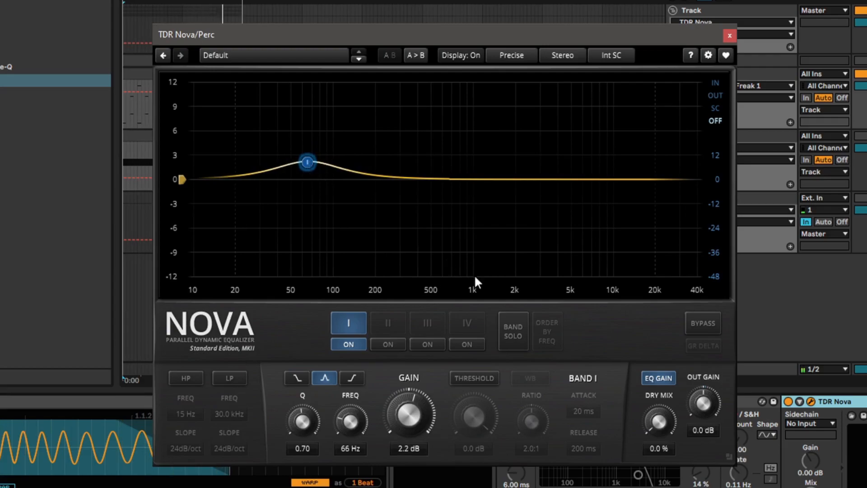
left_click(351, 340)
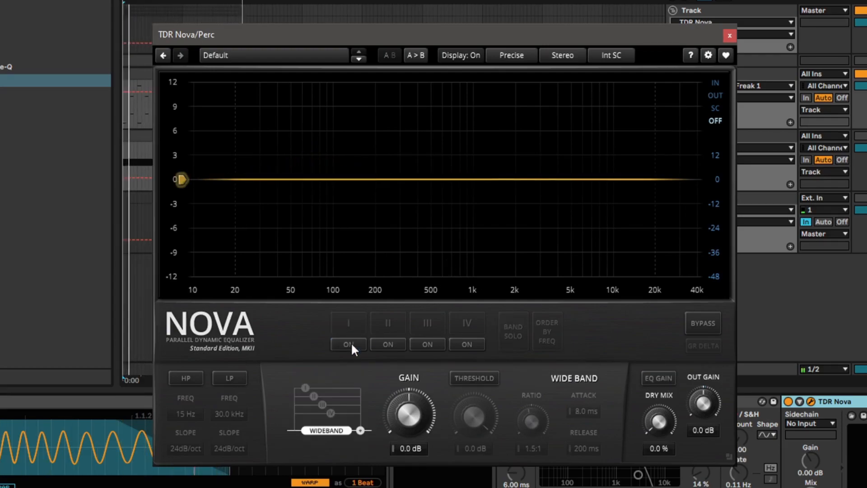
left_click(352, 345)
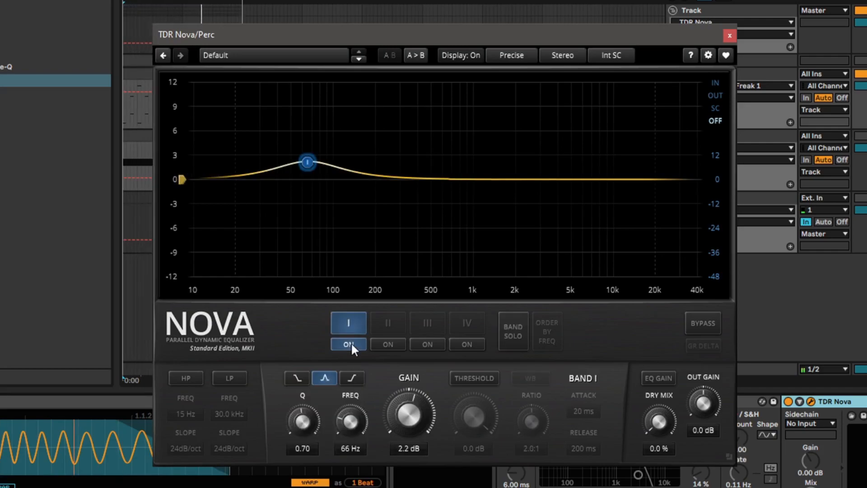
left_click(348, 344)
left_click(351, 343)
Step: Turn on band II, cut 2.7 dB at 271 Hz with a Q of 2.40, and compare the band off and on
left_click(394, 347)
left_click_drag(418, 179, 394, 202)
scroll(420, 197, "up", 8)
scroll(394, 202, "down", 4)
scroll(394, 202, "up", 5)
scroll(394, 202, "down", 4)
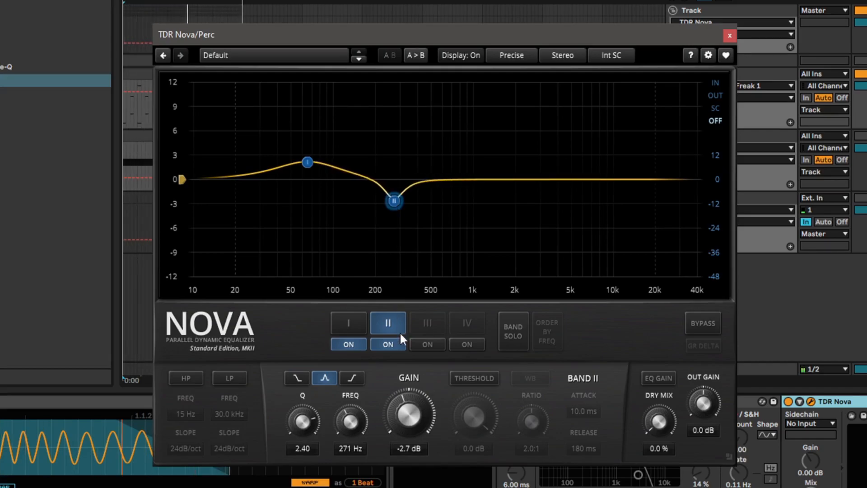
left_click(393, 343)
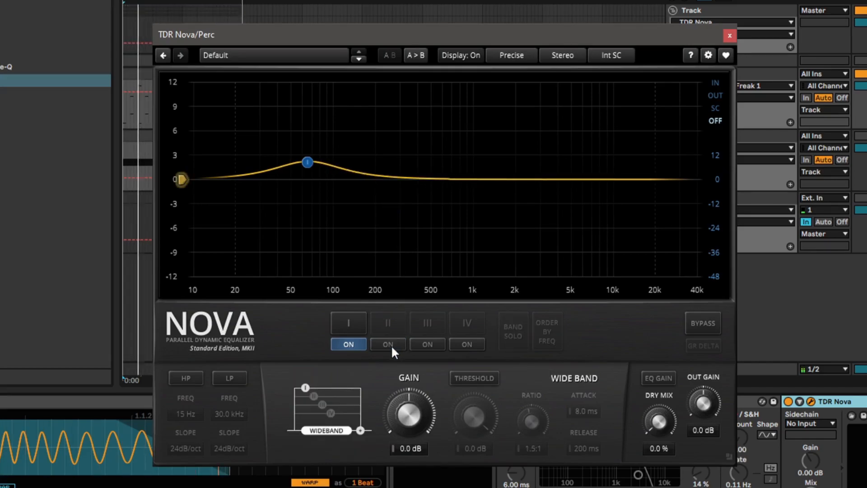
left_click(391, 345)
Step: Turn on band III, cut 6.1 dB at 1634 Hz with a Q of 1.52, and compare the band off and on
left_click(416, 344)
left_click_drag(520, 179, 504, 289)
scroll(506, 216, "up", 3)
scroll(506, 216, "up", 2)
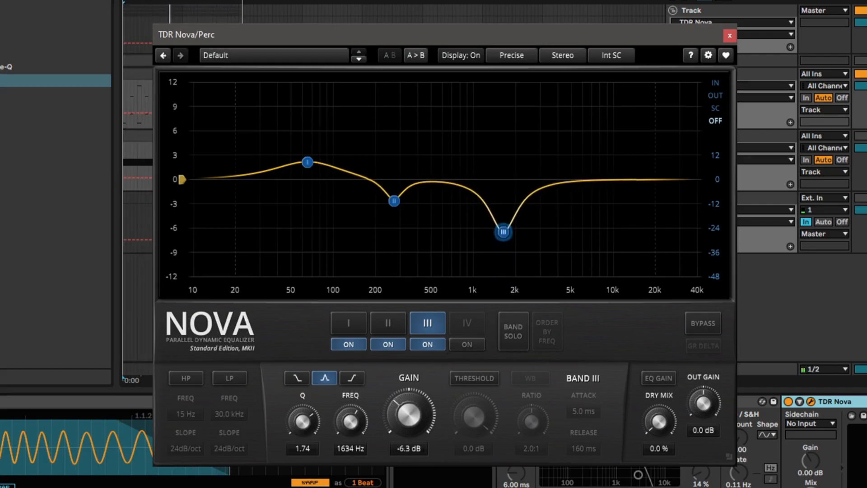
scroll(298, 427, "down", 5)
scroll(299, 430, "up", 2)
left_click(425, 344)
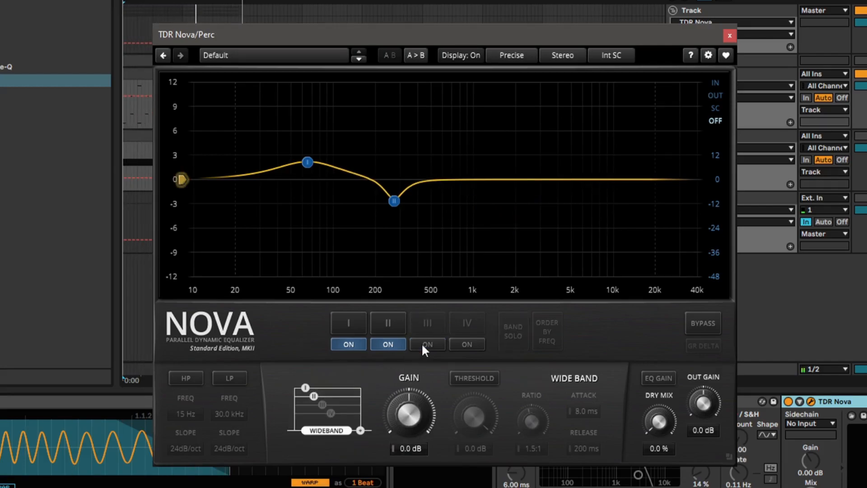
left_click(421, 343)
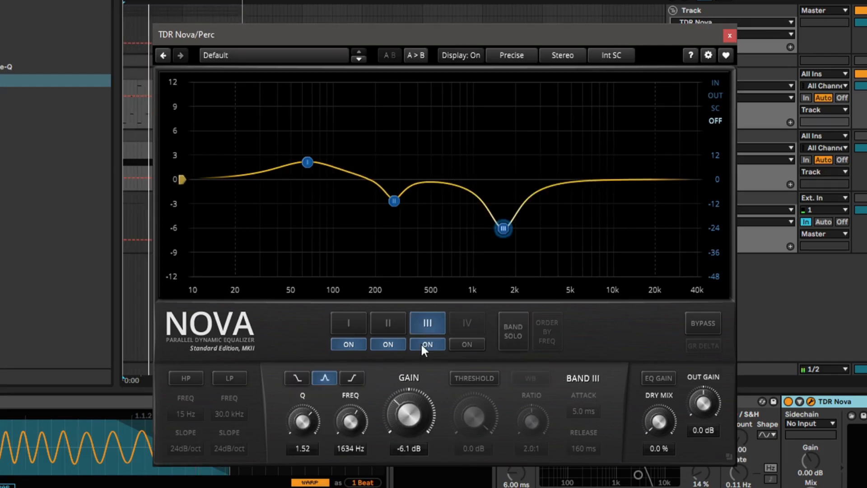
Step: Turn on band IV as a bell cutting 2.7 dB at 501 Hz with a Q of 3.65, comparing it off and on
left_click(466, 345)
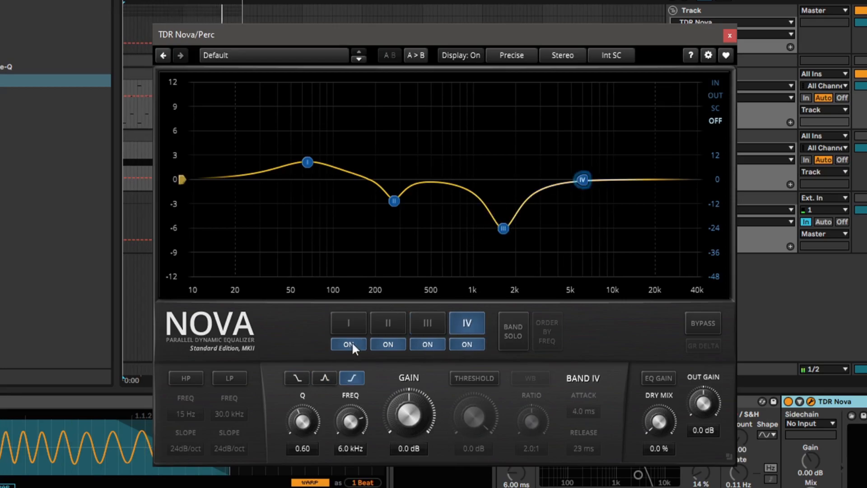
left_click(325, 378)
left_click_drag(582, 181, 432, 206)
scroll(435, 239, "up", 8)
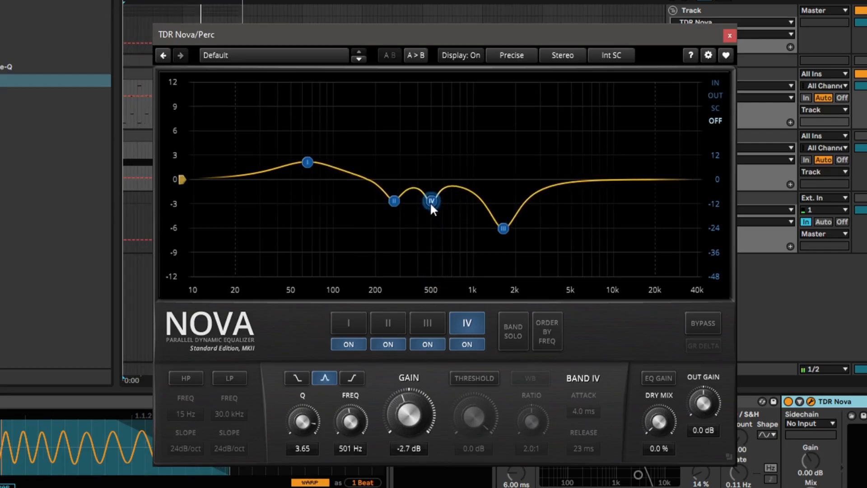
left_click(465, 343)
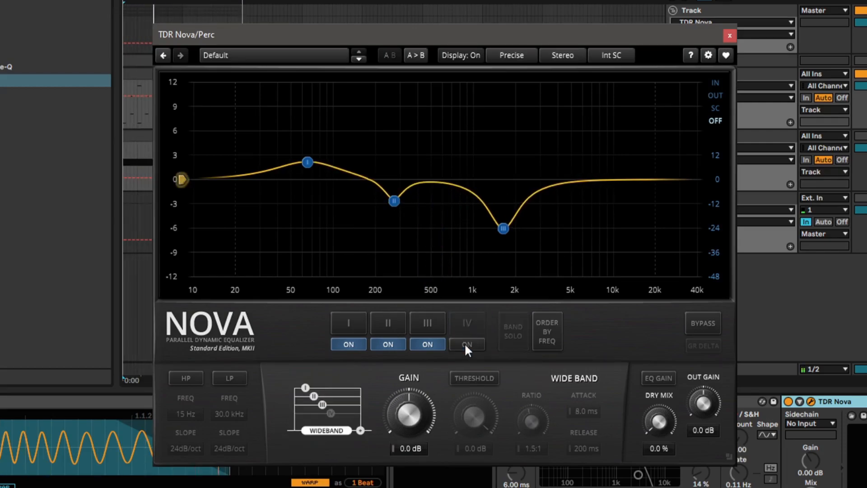
left_click(464, 343)
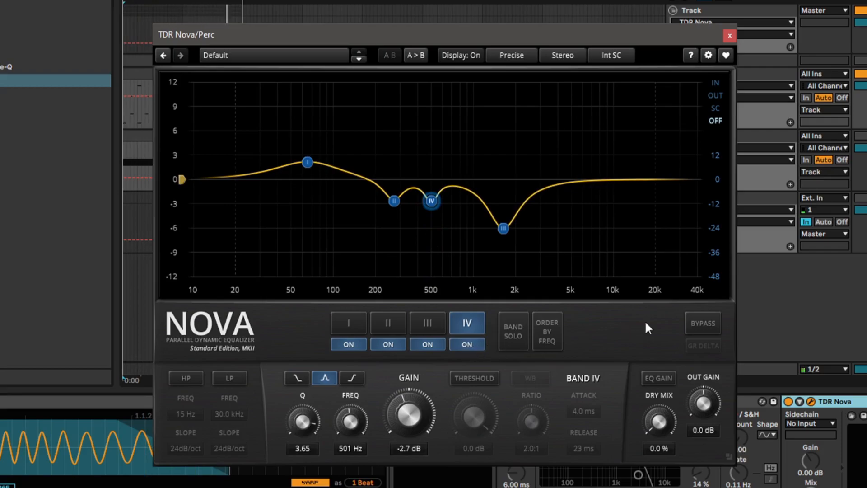
Step: Compare the kick with Nova bypassed and active, leaving Nova active, and close its window
left_click(704, 323)
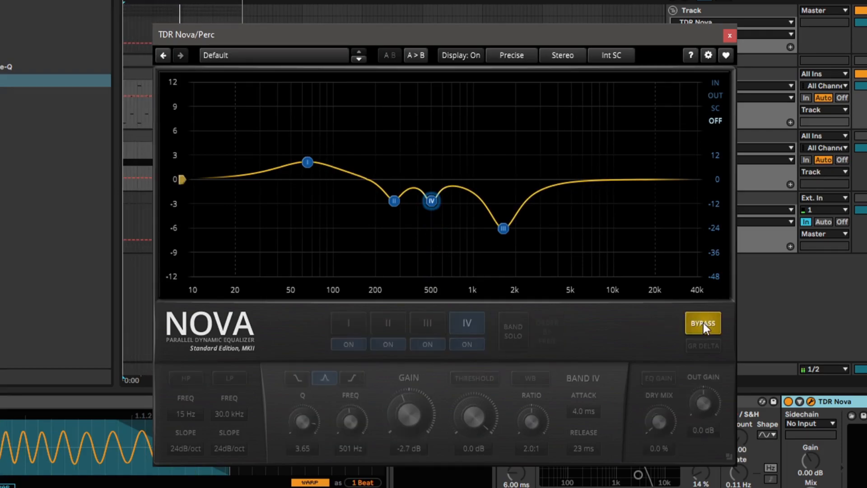
left_click(703, 323)
left_click(702, 328)
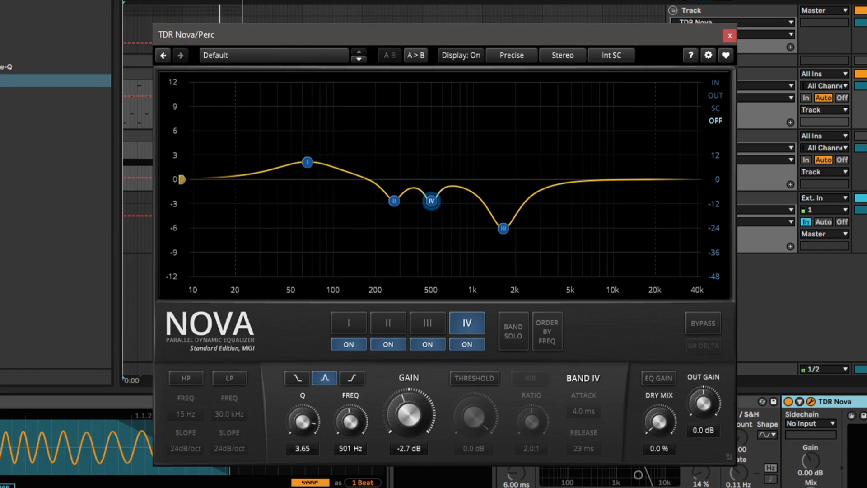
left_click(851, 417)
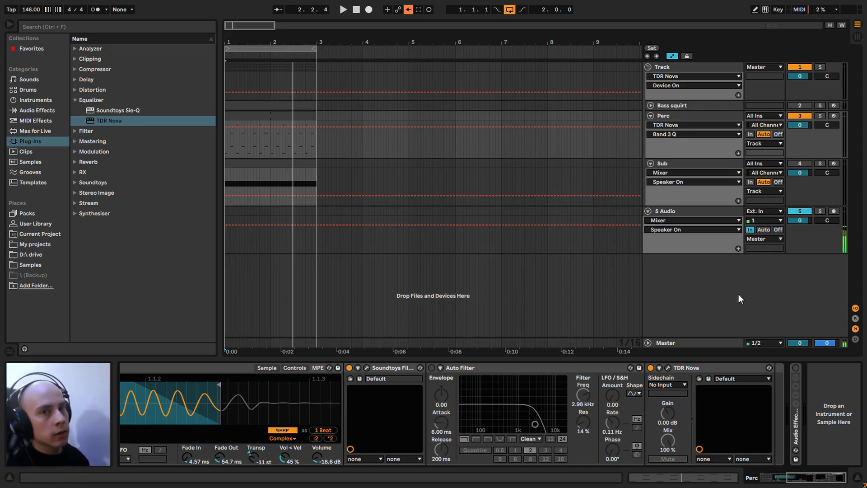
Step: Set the Hat 1 sample's fade-in to 5.56 ms, comparing playback against a fade-in of 0 ms
key("space")
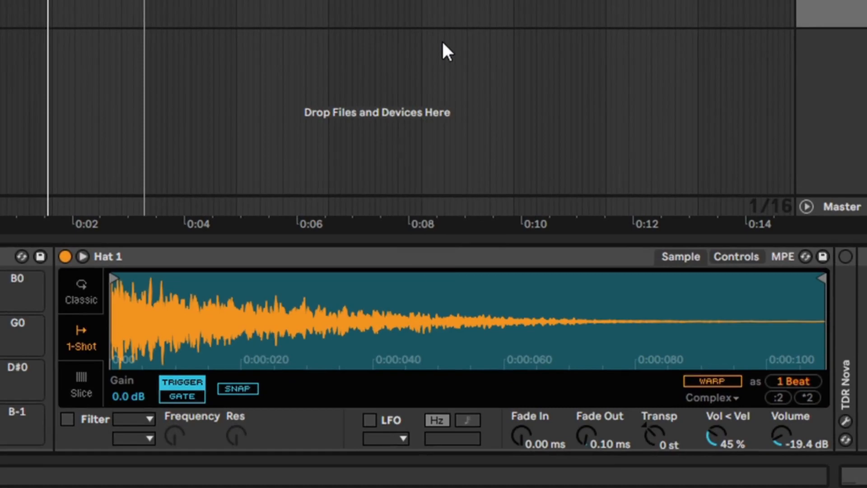
key("space")
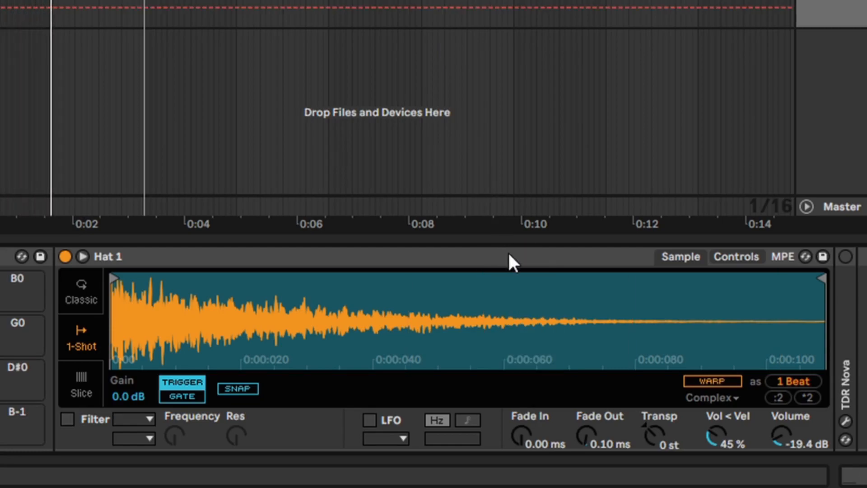
left_click(546, 437)
type("5.56")
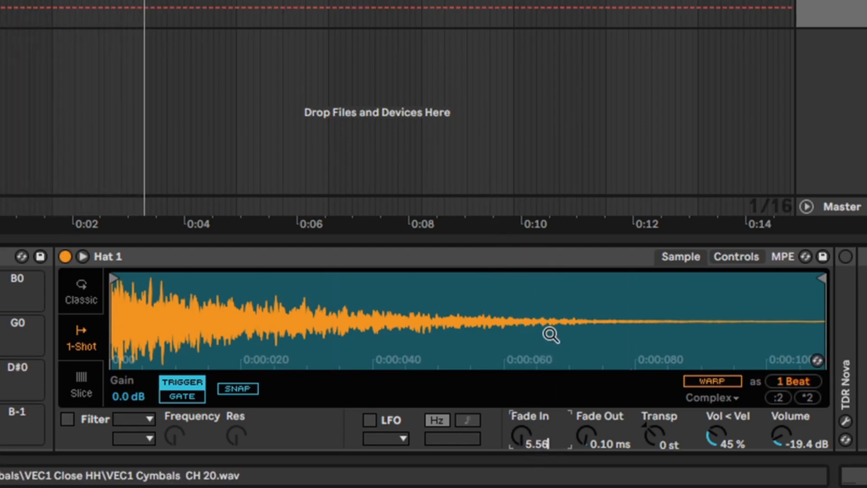
key("Return")
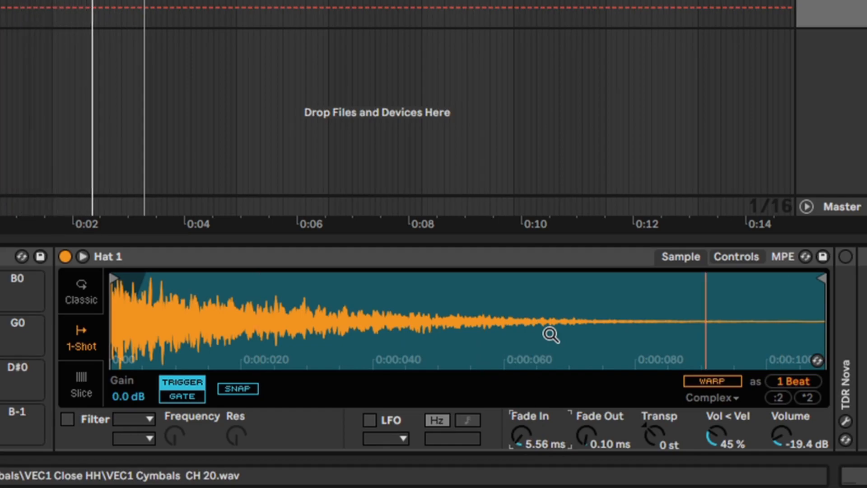
key("Delete")
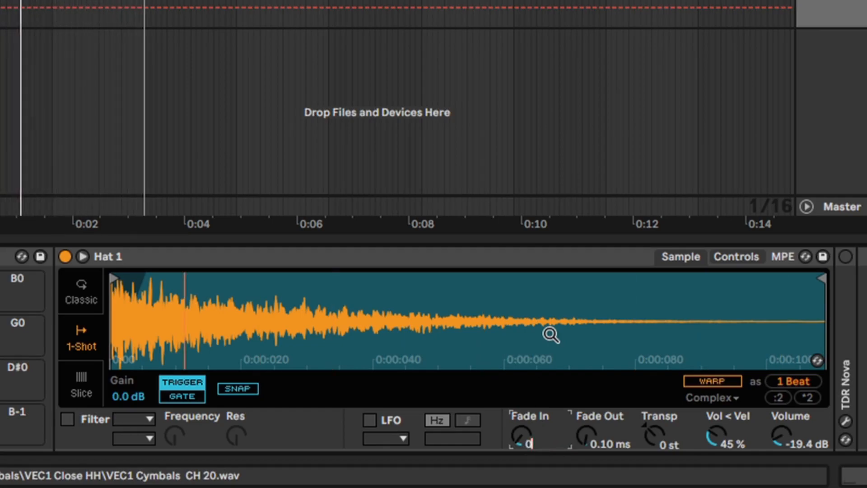
type("5.56")
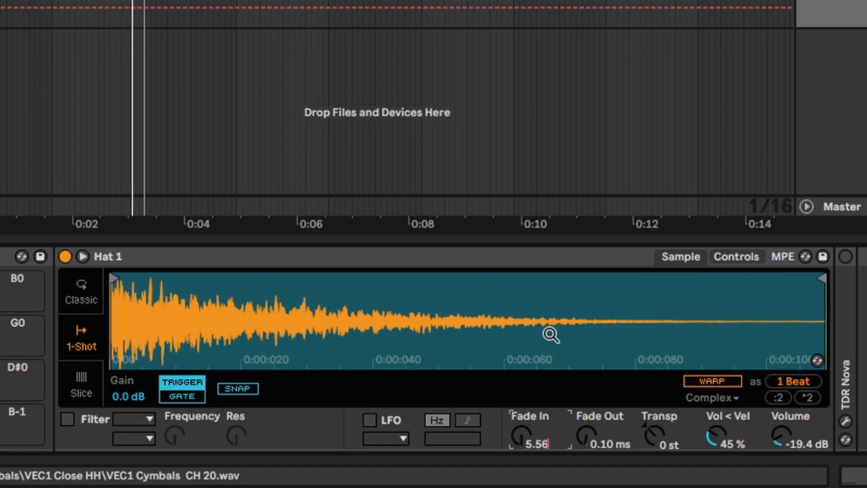
key("Return")
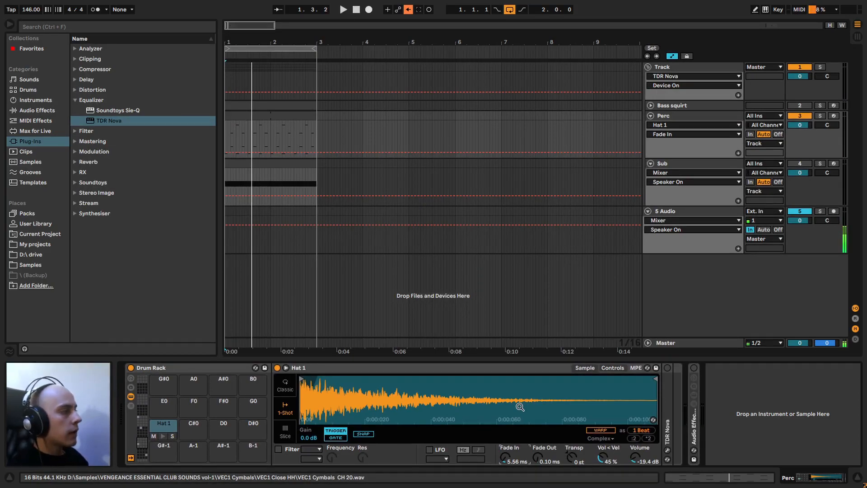
Step: Insert TDR Nova after the Hat 1 sampler and turn off all four of its bands
left_click_drag(102, 118, 663, 413)
left_click_drag(517, 130, 320, 52)
left_click(371, 294)
left_click(402, 294)
left_click(432, 294)
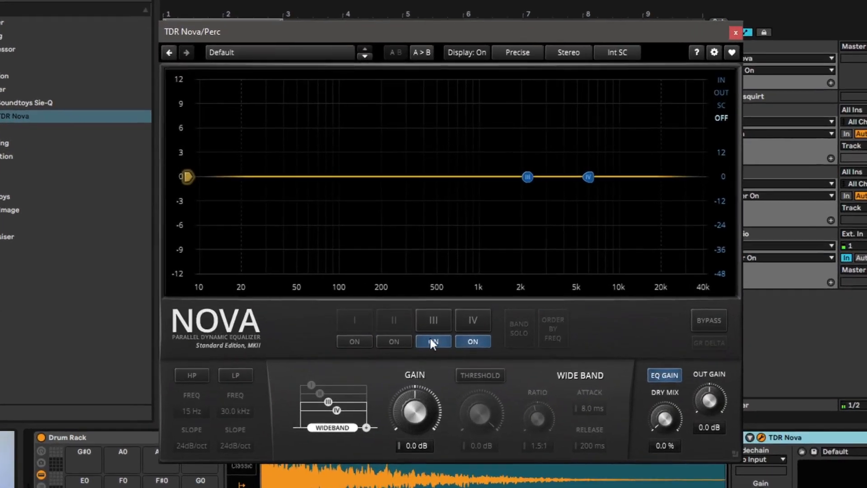
left_click(472, 341)
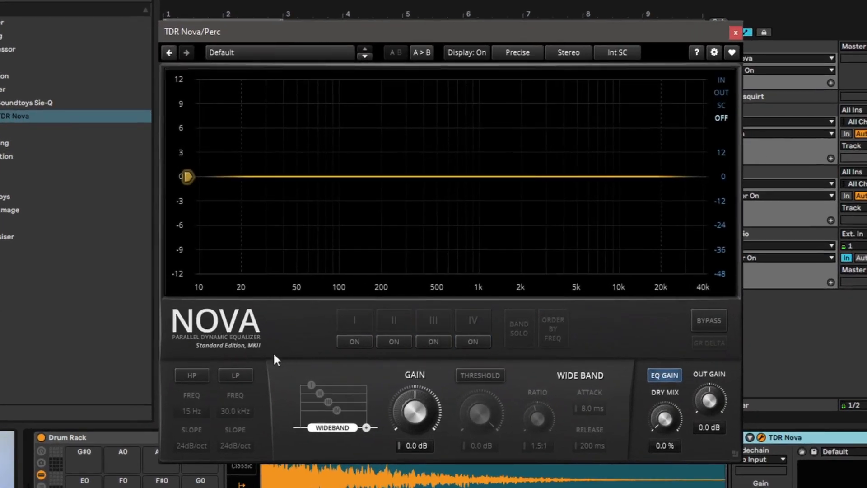
Step: Enable the high-pass filter in Hat 1's Nova and raise its frequency to 2.8 kHz
left_click(179, 373)
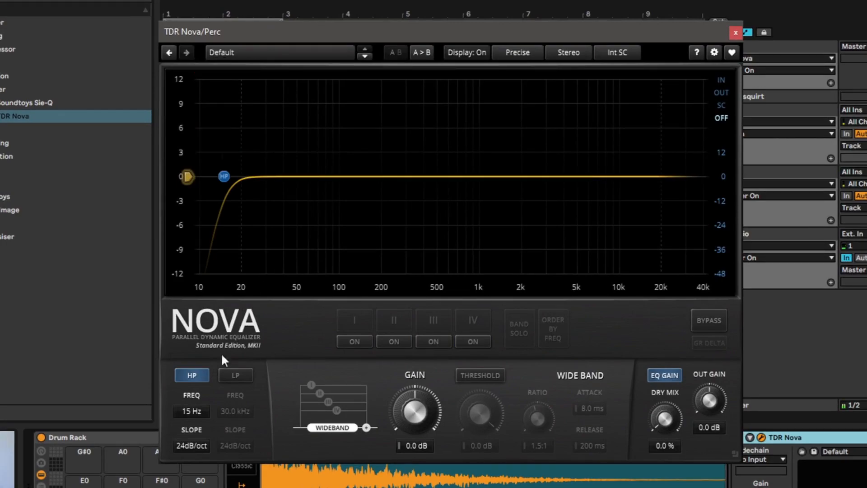
left_click_drag(187, 411, 567, 368)
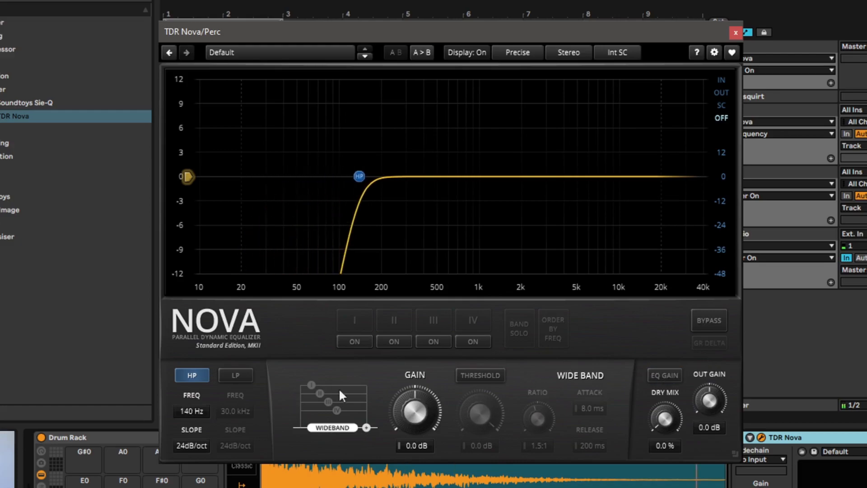
scroll(190, 413, "up", 15)
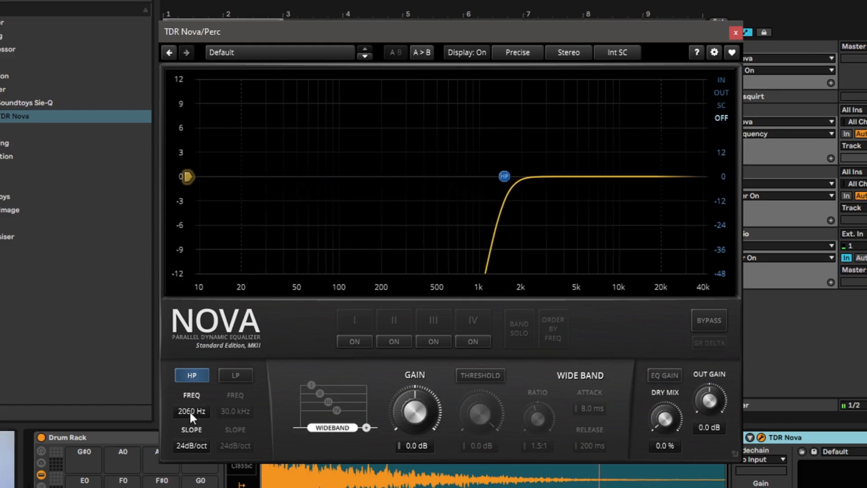
scroll(190, 412, "up", 6)
scroll(190, 412, "down", 3)
scroll(189, 410, "down", 3)
Step: Try high-pass slopes of 72 and 6 dB/oct, settling on 12 dB/oct with the frequency at 2.8 kHz
scroll(192, 445, "up", 2)
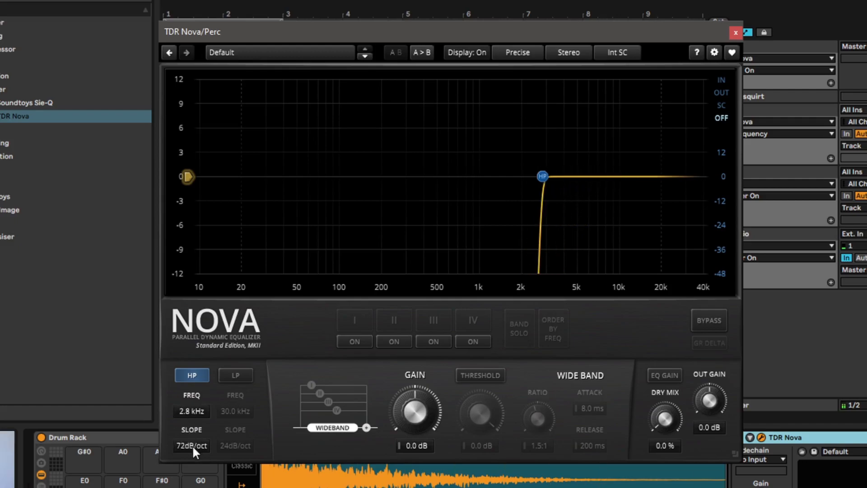
scroll(191, 445, "down", 3)
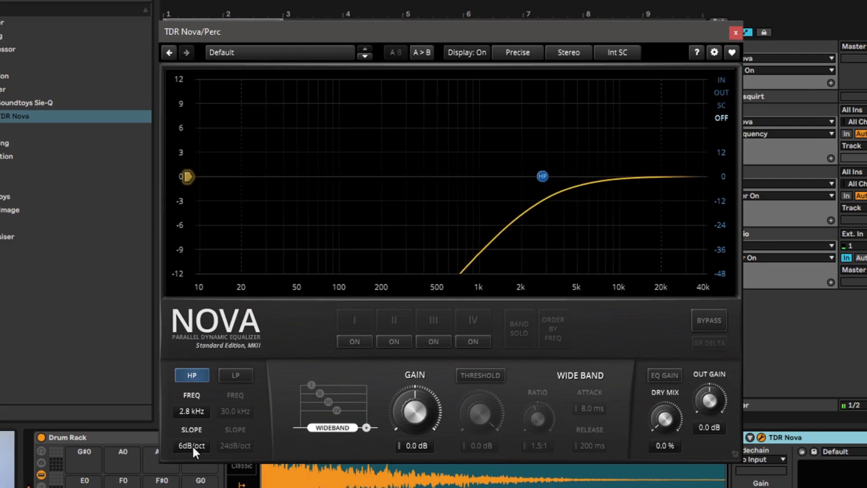
scroll(179, 410, "up", 4)
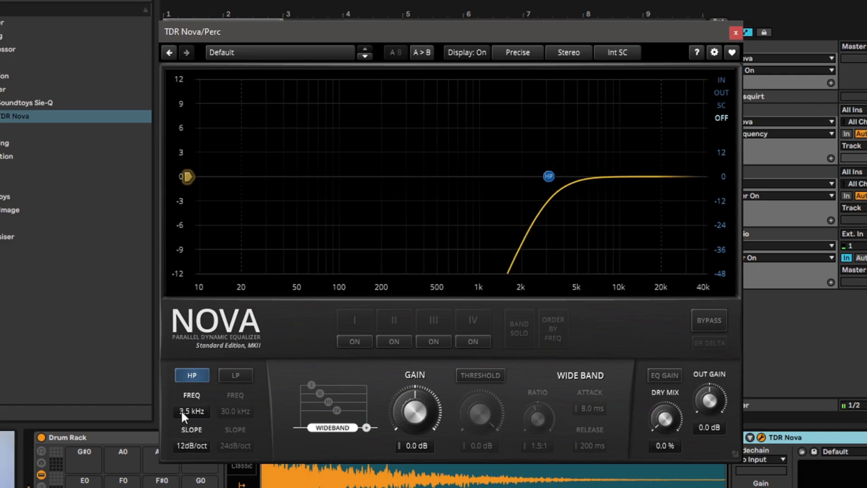
scroll(181, 408, "down", 2)
scroll(181, 409, "down", 4)
scroll(180, 409, "up", 2)
Step: Compare Hat 1 with its Nova bypassed and active, leaving it active, and close the plug-in window
left_click(710, 320)
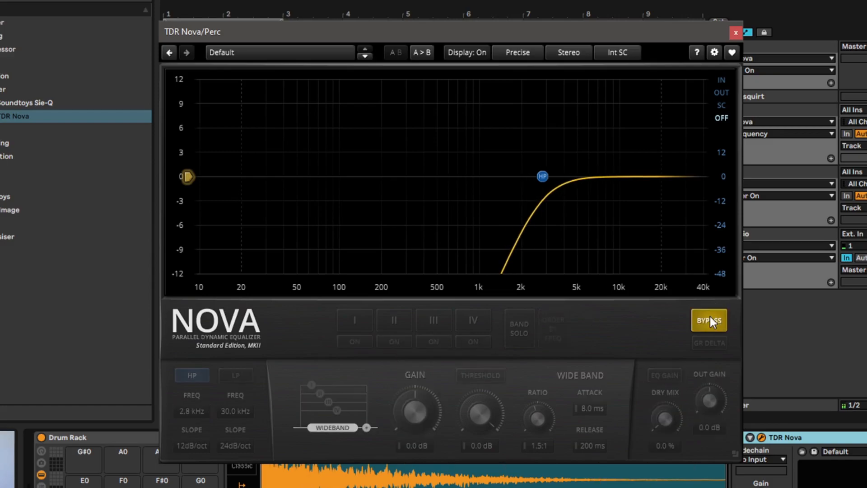
left_click(710, 318)
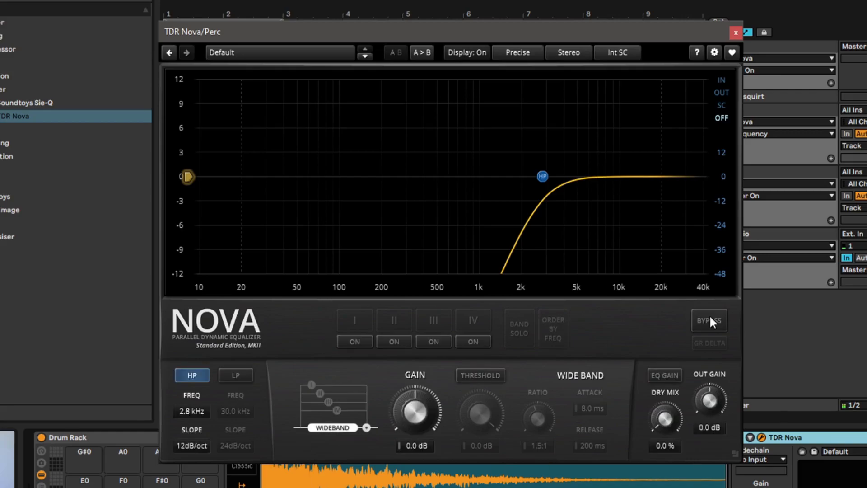
left_click(735, 33)
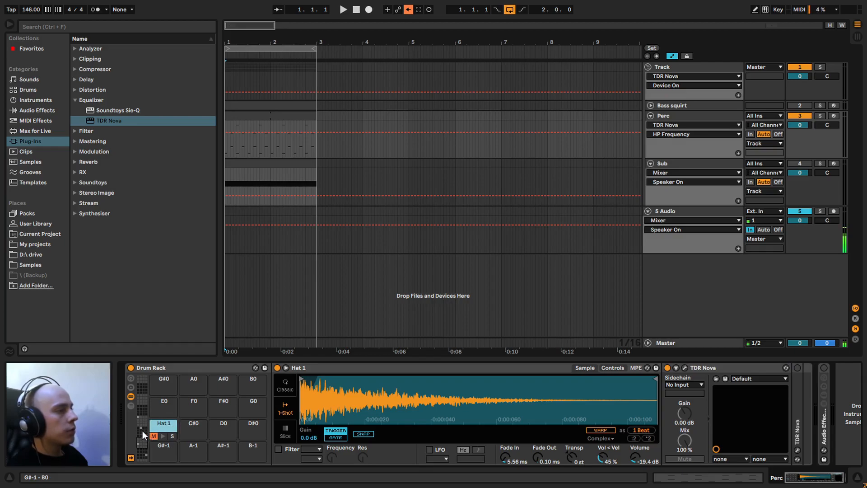
Step: Show the Hat 2 pad of the Drum Rack, reset its fade-in to 0.00 ms and extend the sample end to full length
left_click(142, 430)
left_click(183, 391)
left_click(188, 387)
left_click(183, 392)
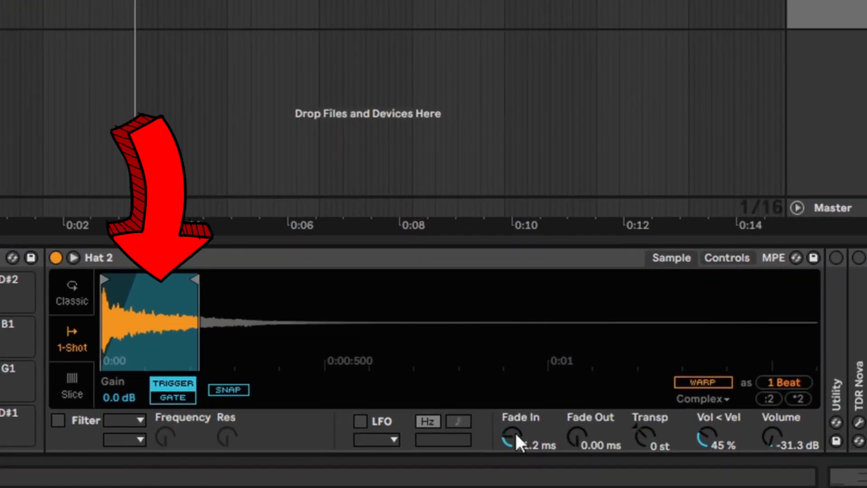
left_click_drag(506, 455, 506, 477)
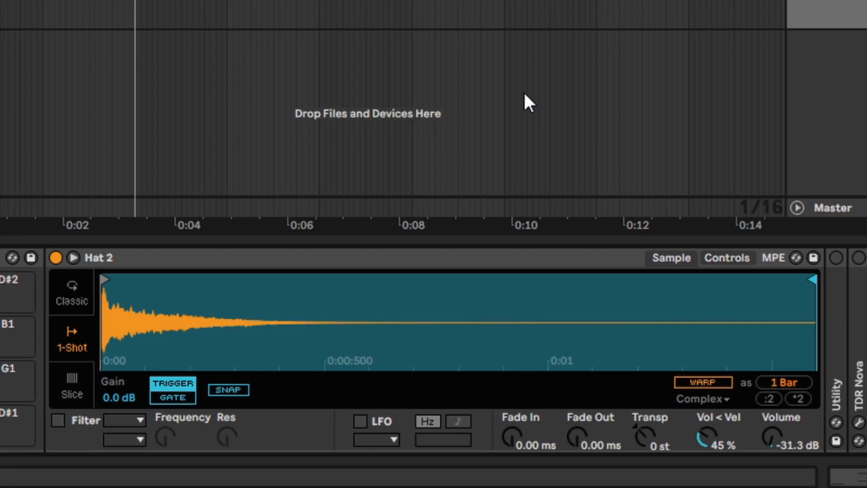
Step: Shorten the Hat 2 sample so it ends at about 270 ms, and set its fade-in to 81.2 ms
key("space")
mouse_move(812, 280)
left_mouse_down()
mouse_move(194, 279)
mouse_move(228, 279)
mouse_move(215, 280)
left_mouse_up()
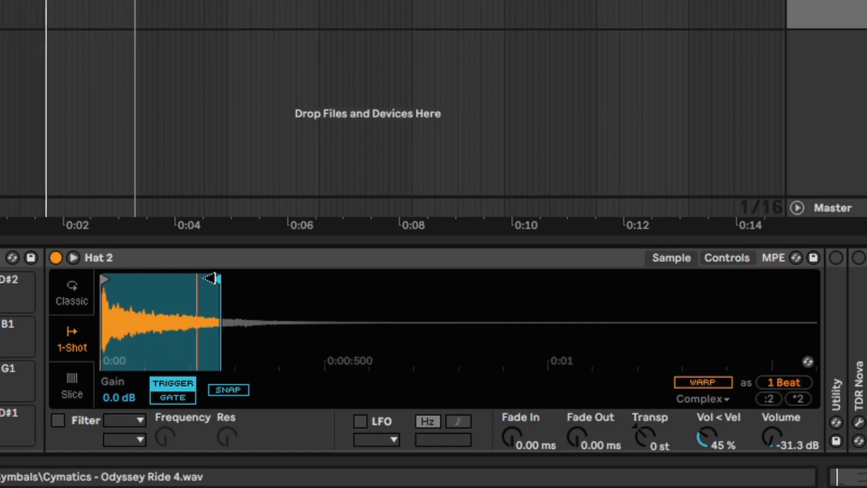
key("space")
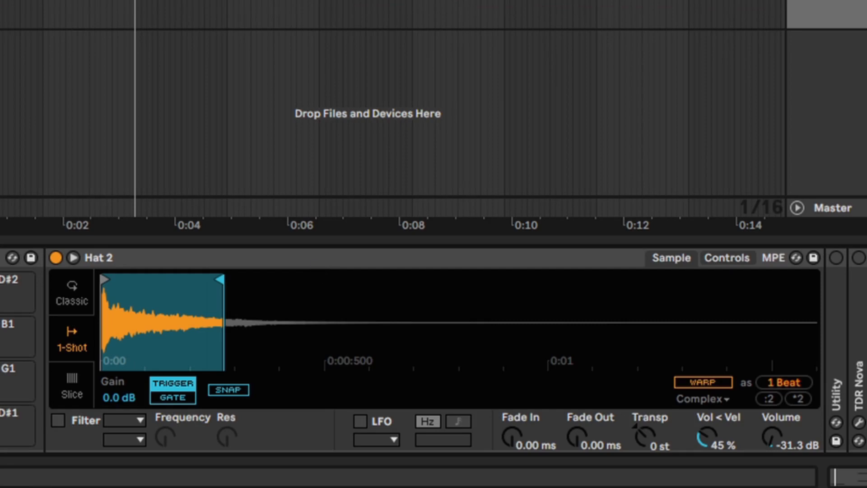
left_click(514, 438)
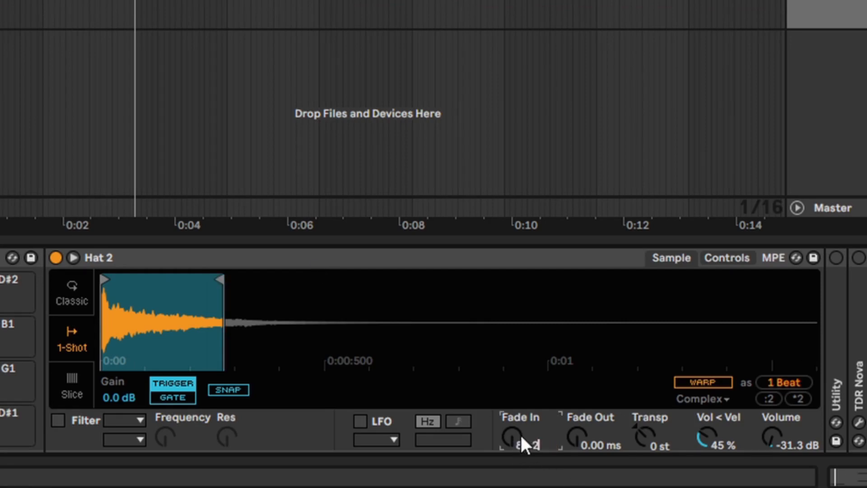
type("81.2")
key("Return")
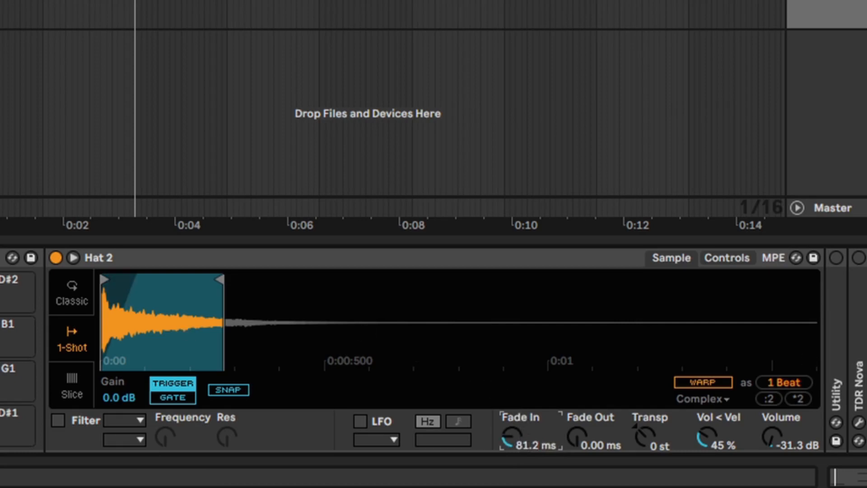
Step: Reset Hat 2's fade-in to 0.00 ms for a listening comparison, and restore it to 81.2 ms
scroll(17, 360, "down", 4)
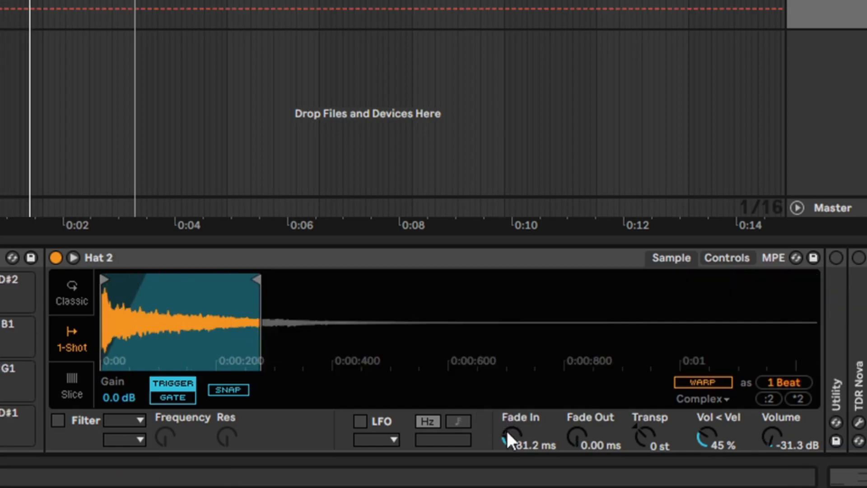
left_click(512, 433)
key("Delete")
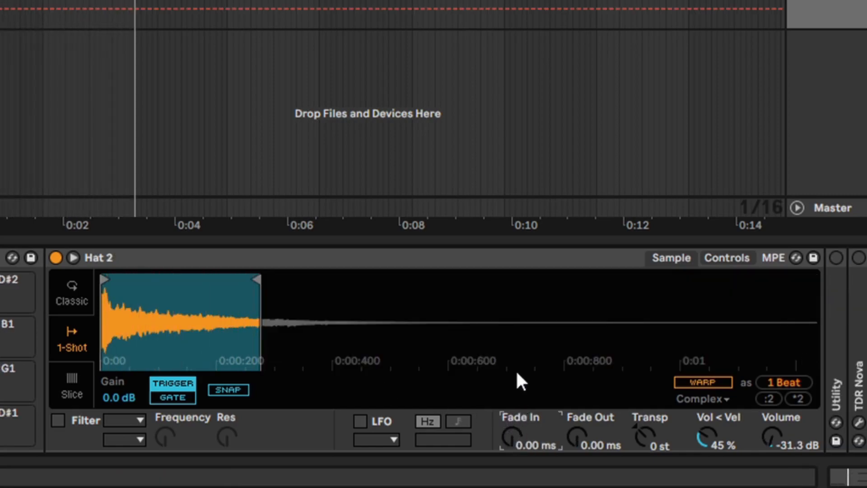
type("81.")
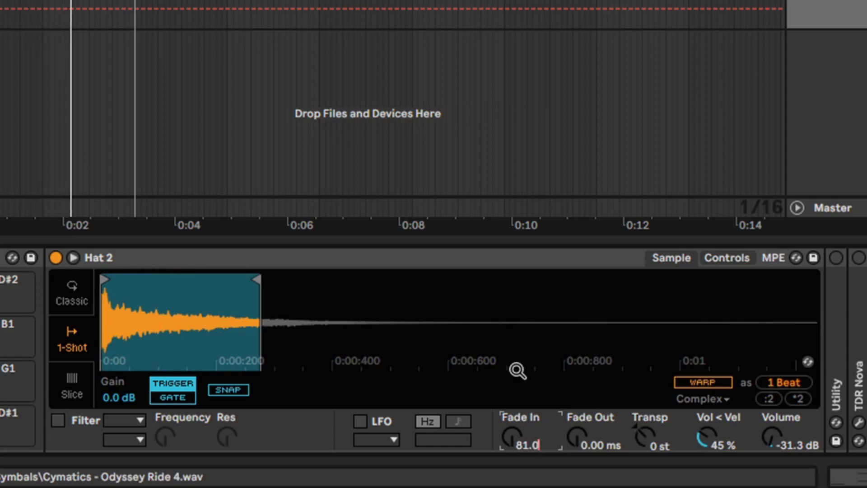
type("2")
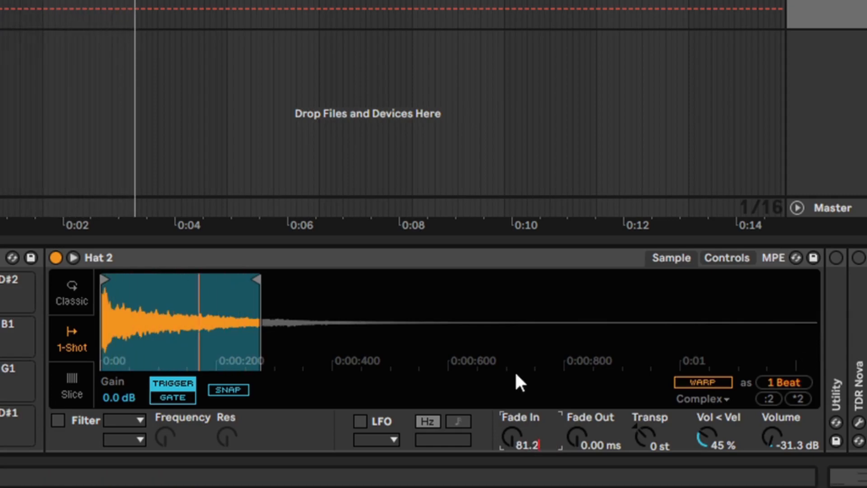
key("Return")
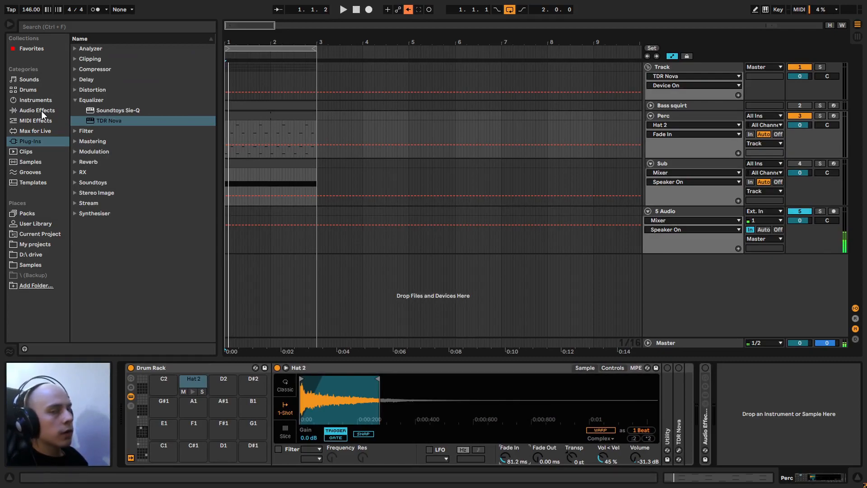
Step: Add a Utility effect directly after the Hat 2 sampler and set its stereo width to 35 %
left_click(41, 110)
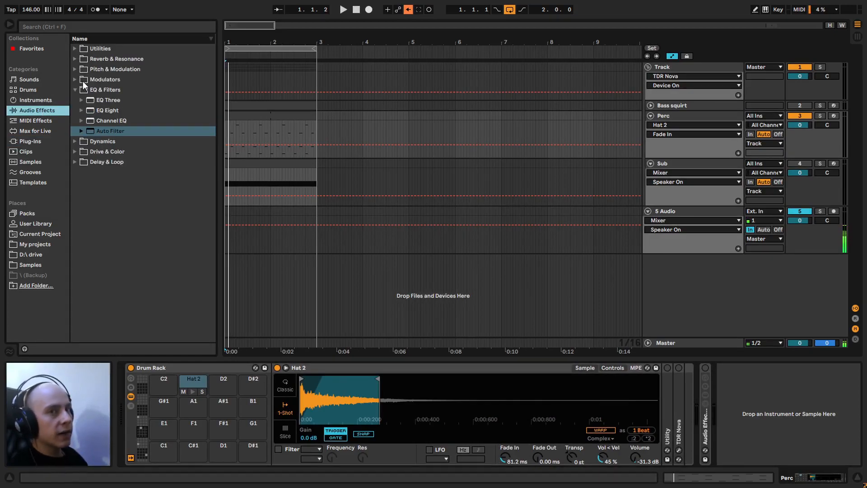
left_click(75, 48)
left_click_drag(103, 59, 662, 422)
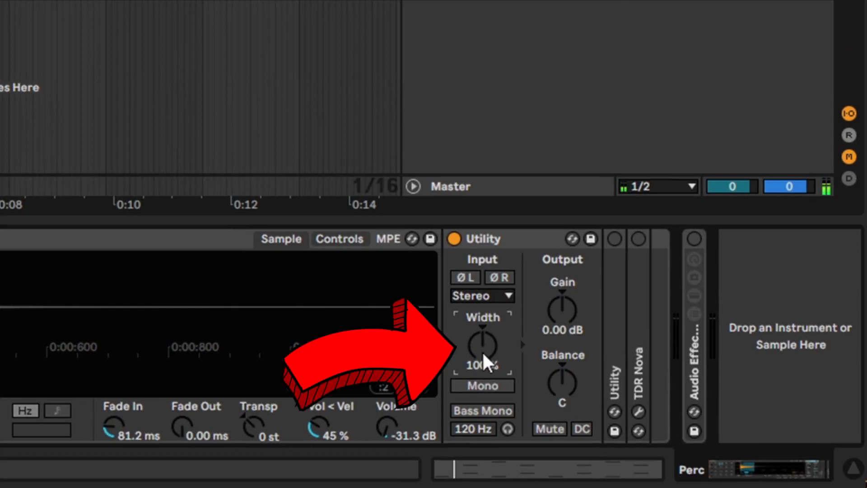
left_click_drag(482, 346, 482, 375)
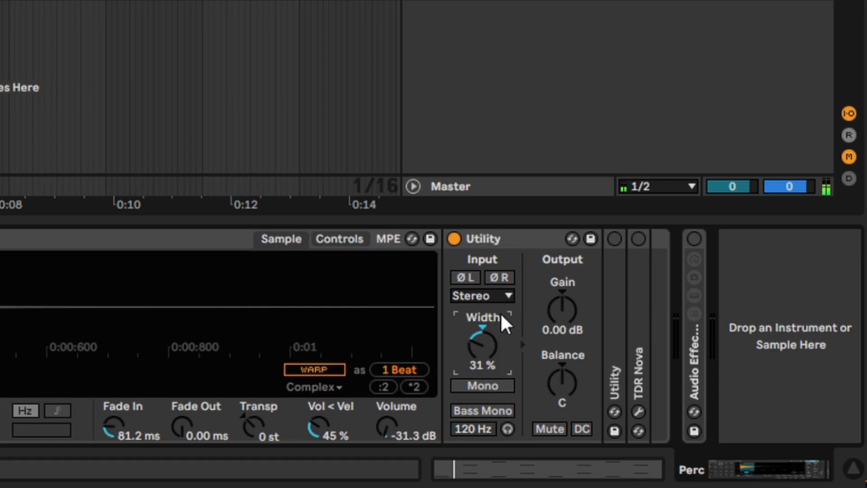
type("35")
key("Return")
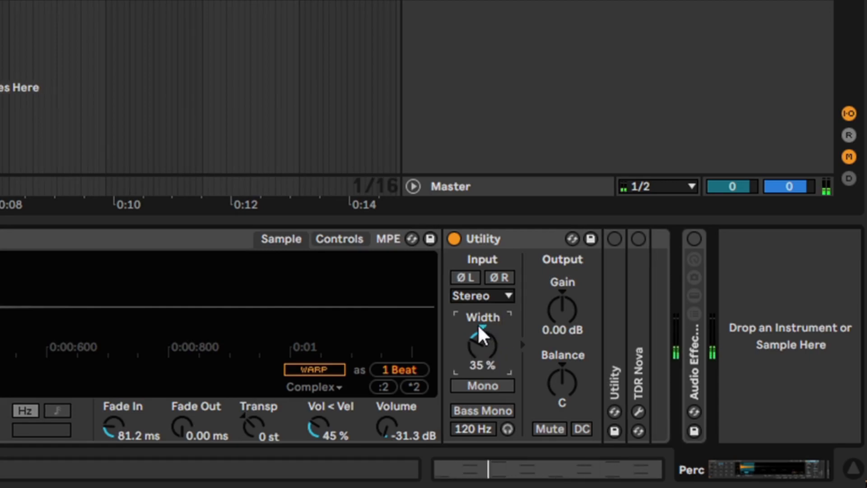
Step: Compare Hat 2 with its Utility bypassed and active, leaving it active
left_click(453, 240)
left_click(453, 240)
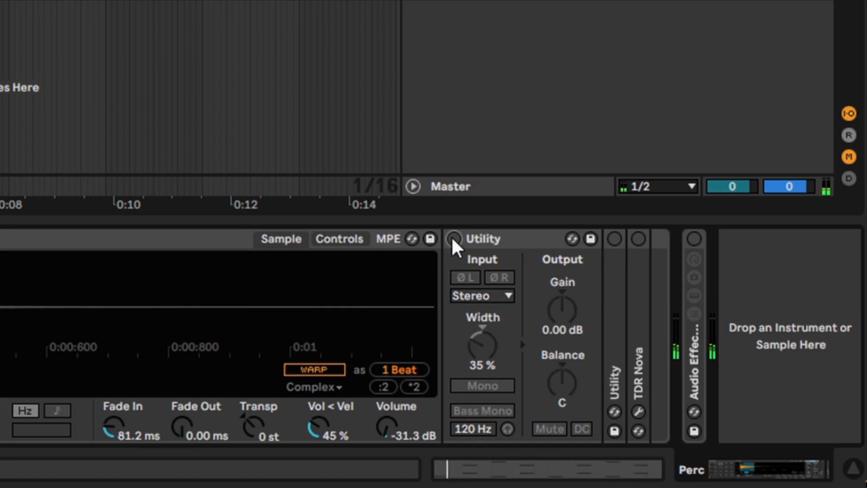
left_click(453, 239)
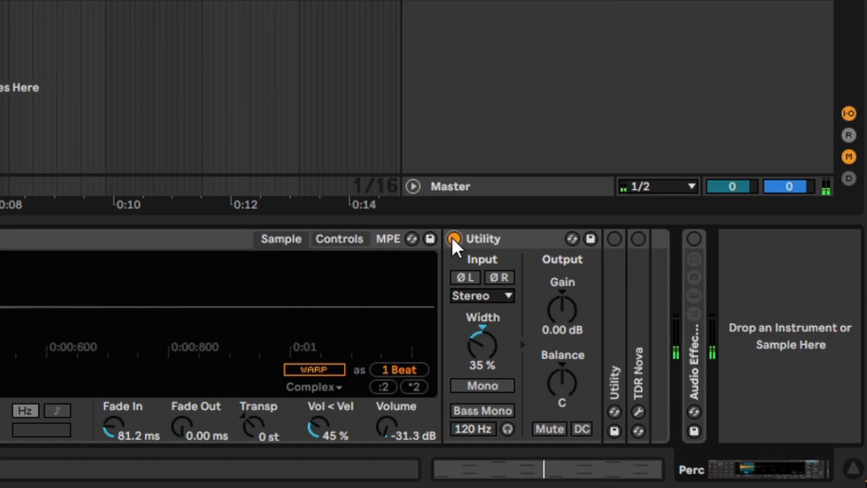
left_click(453, 239)
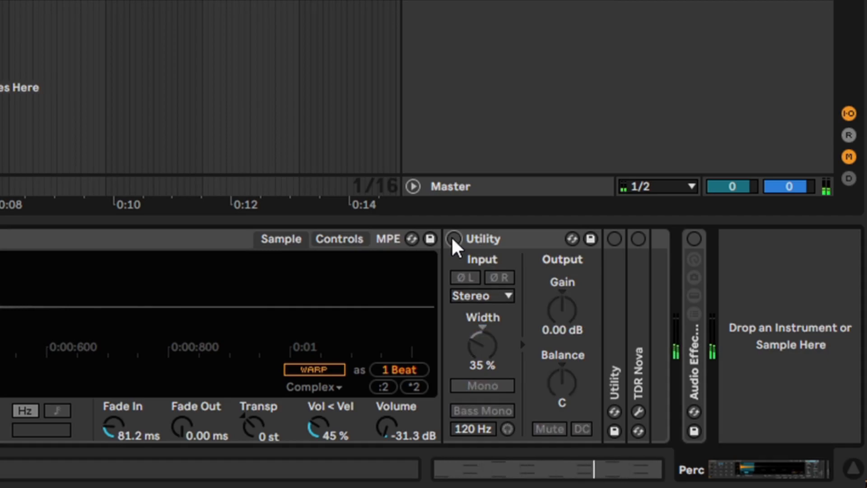
left_click(453, 240)
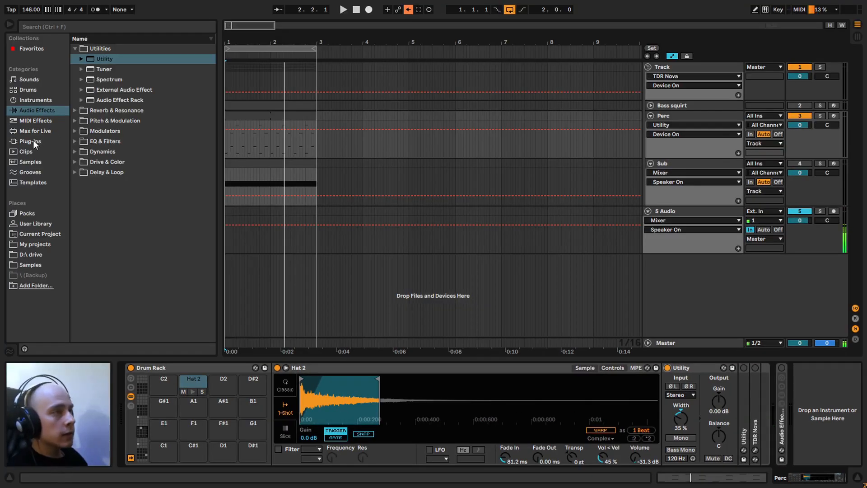
Step: Add a TDR Nova after Hat 2's new Utility and turn off its bands I to IV
left_click(37, 140)
left_click_drag(118, 121, 736, 399)
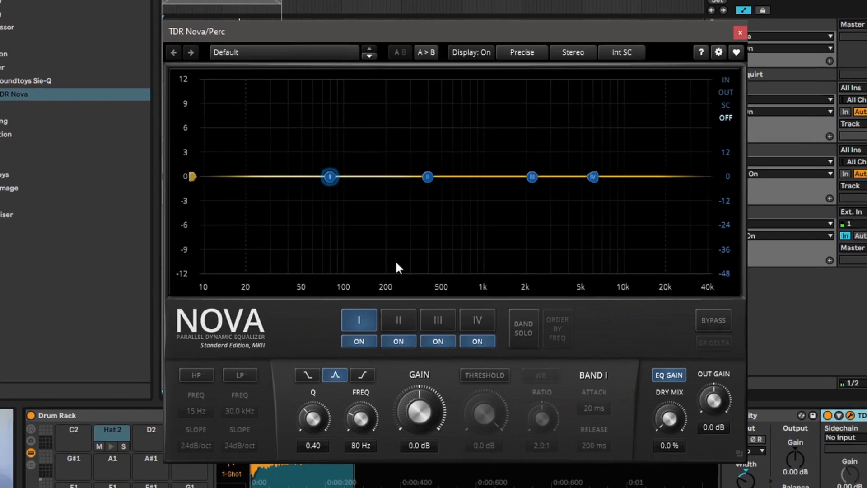
left_click(352, 341)
left_click(398, 341)
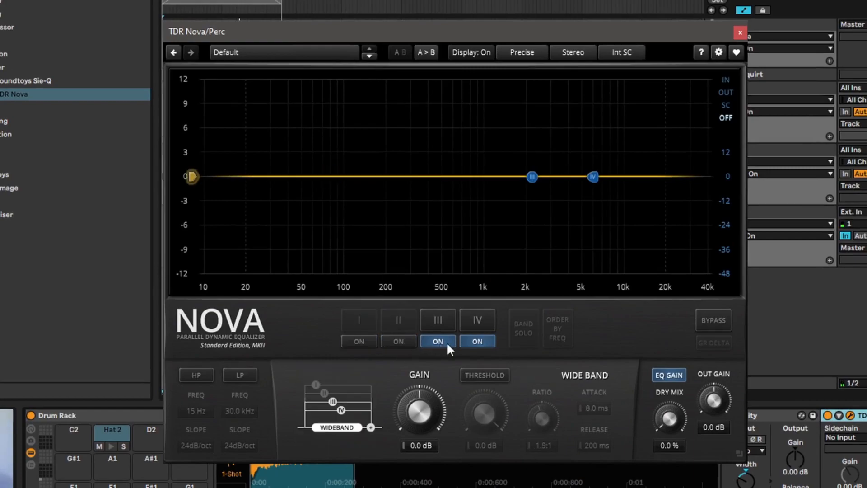
left_click(440, 342)
left_click(473, 339)
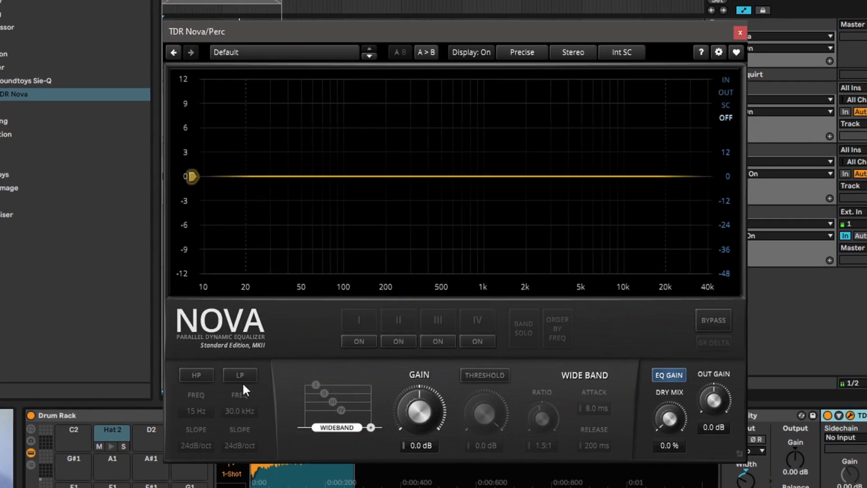
Step: Enable the high-pass filter in Hat 2's Nova and settle its frequency at 5.5 kHz
left_click(196, 375)
scroll(198, 410, "up", 5)
scroll(199, 410, "up", 6)
scroll(199, 412, "up", 15)
scroll(201, 411, "up", 10)
scroll(201, 411, "down", 5)
scroll(201, 411, "up", 7)
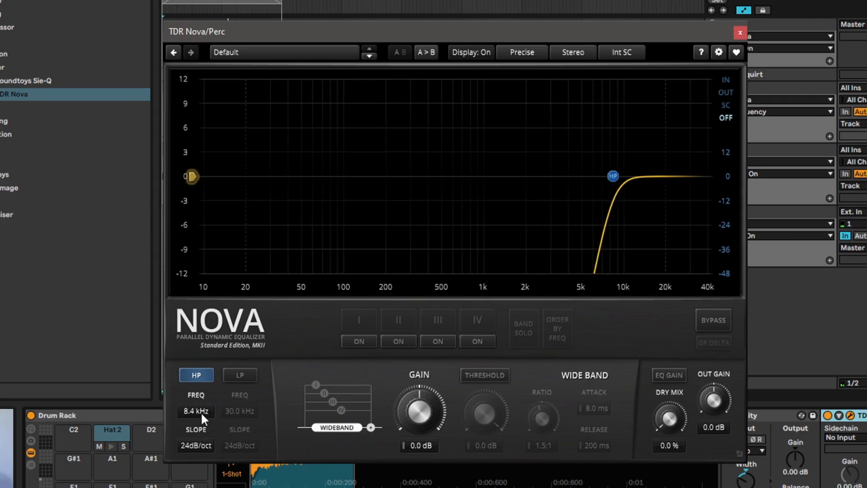
scroll(201, 411, "down", 3)
scroll(201, 411, "down", 2)
scroll(201, 411, "up", 1)
scroll(198, 443, "up", 2)
scroll(198, 442, "down", 2)
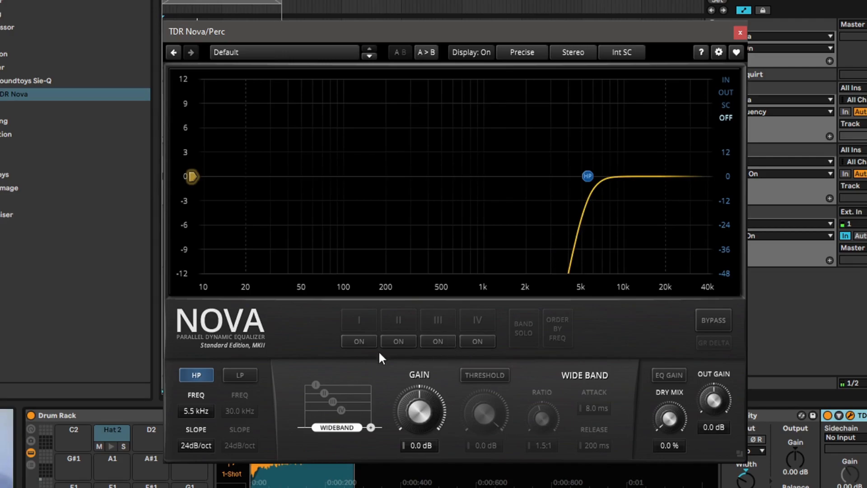
Step: Enable band II in Hat 2's Nova and shape a narrow 4.1 dB boost at 9.4 kHz with a Q of 5.53
left_click(398, 342)
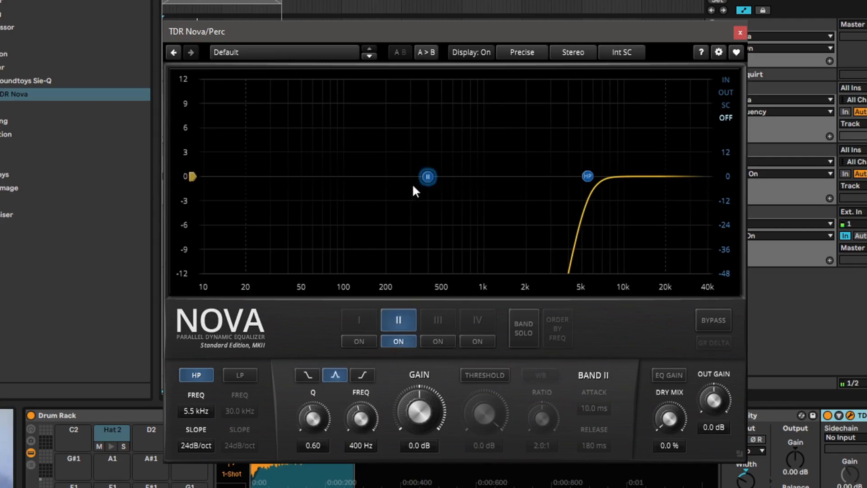
left_click_drag(424, 180, 634, 154)
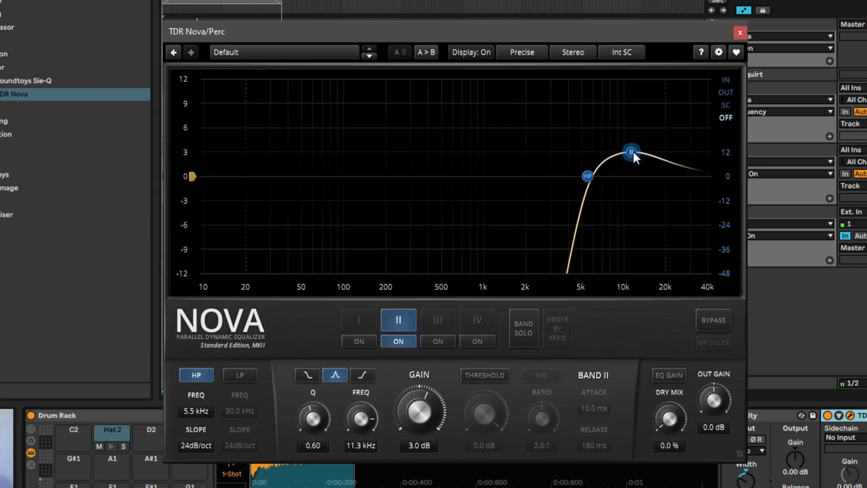
scroll(633, 155, "up", 10)
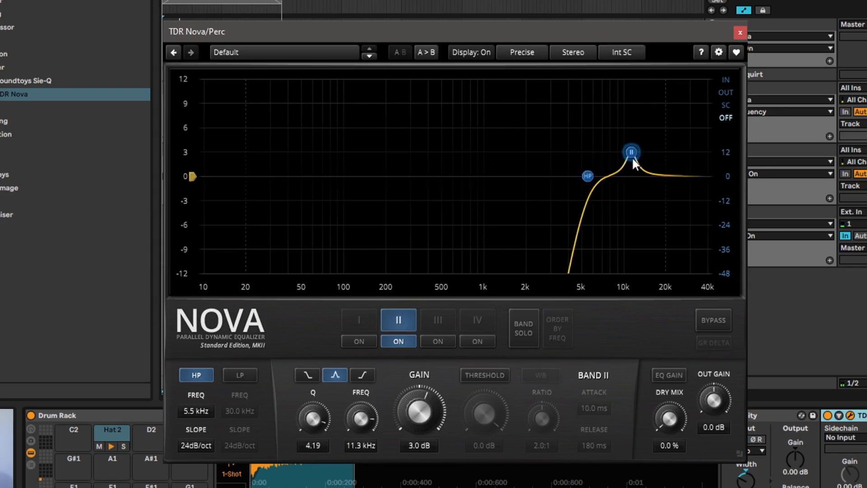
mouse_move(632, 157)
left_mouse_down()
mouse_move(632, 145)
mouse_move(656, 131)
mouse_move(606, 148)
mouse_move(620, 145)
left_mouse_up()
Step: Compare Hat 2 with Nova's band II boost off and on, leaving the band enabled
left_click(404, 343)
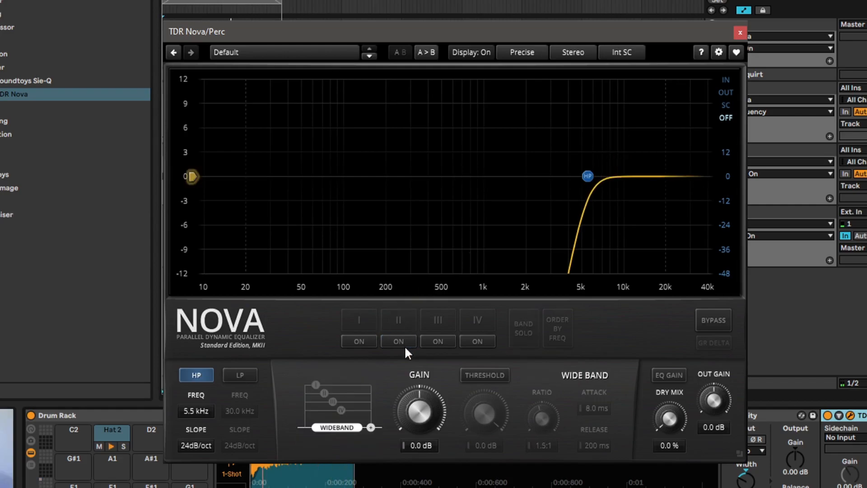
left_click(402, 342)
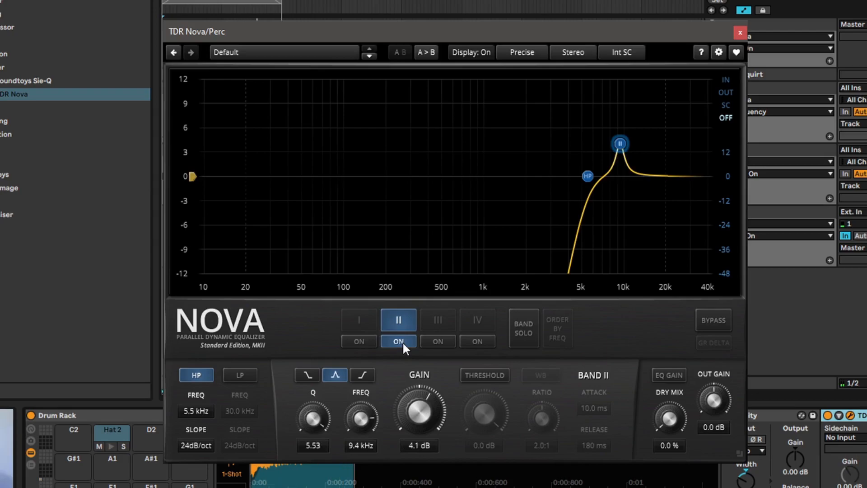
left_click(402, 341)
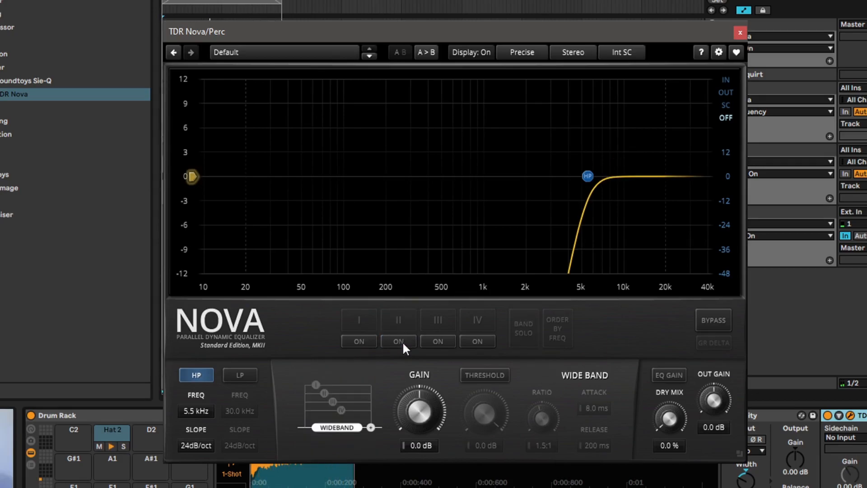
left_click(402, 341)
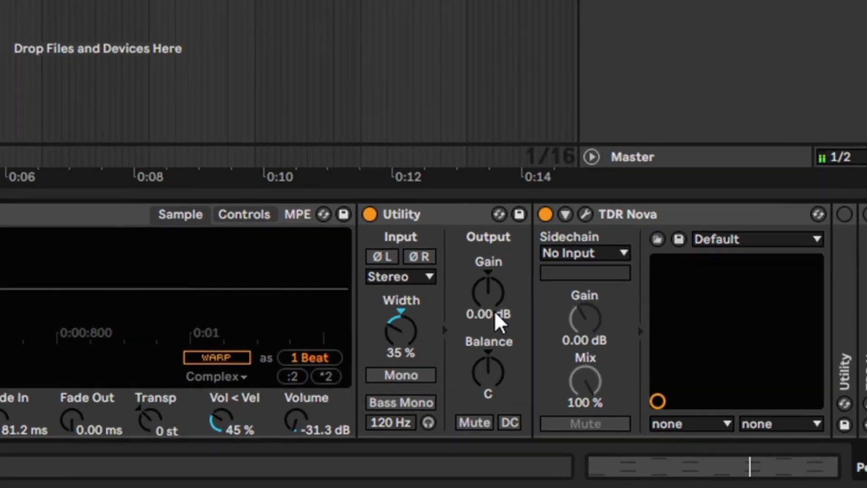
Step: Set the gain of Hat 2's Utility to -4.90 dB and compare the beat with that Utility muted and unmuted
left_click(498, 304)
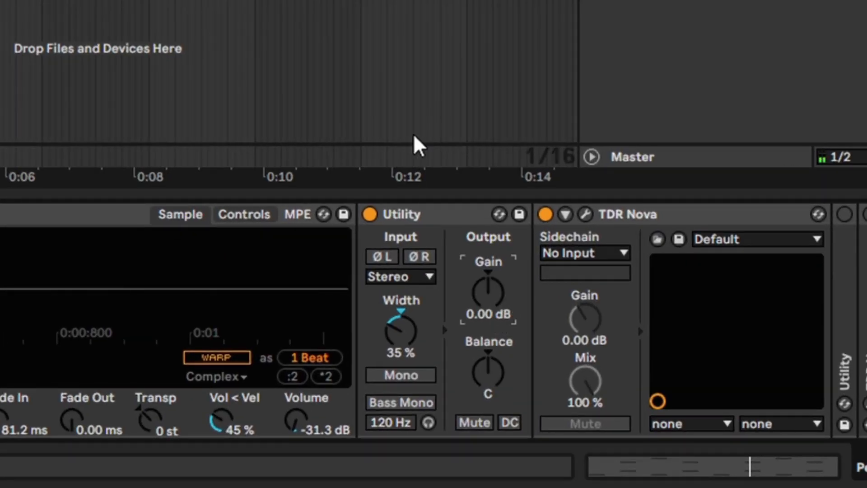
type("-4.9")
key("Return")
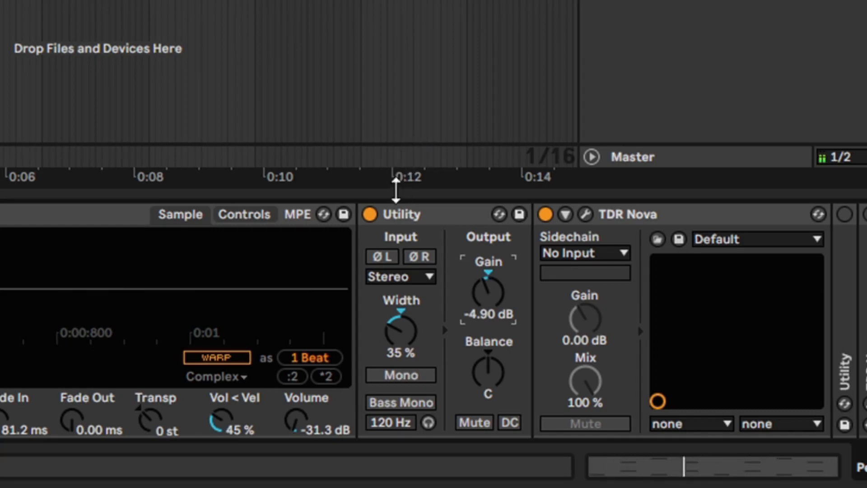
left_click(475, 422)
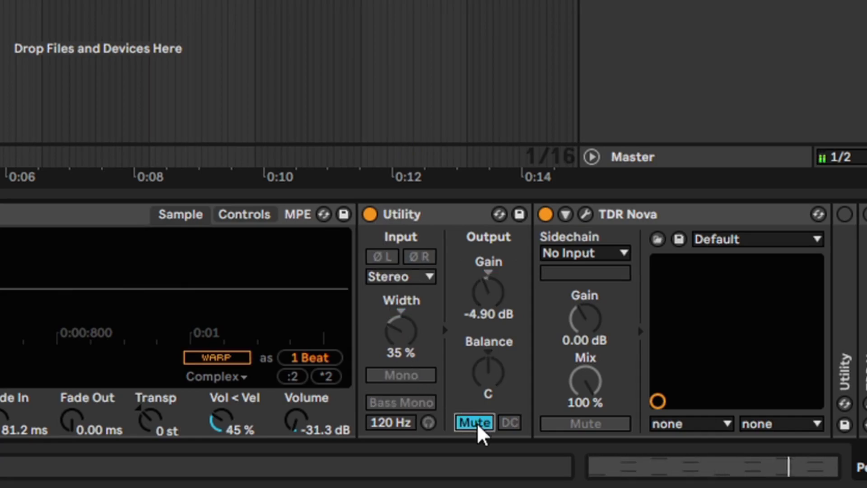
left_click(475, 423)
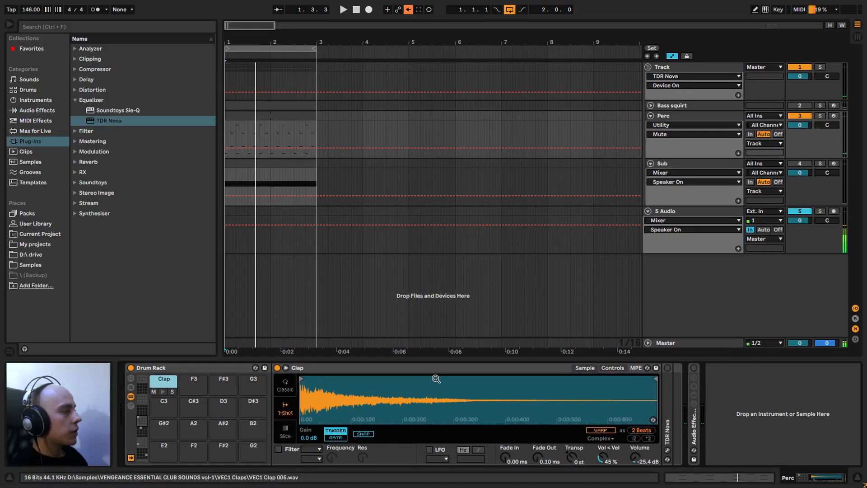
Step: Add a TDR Nova directly after the Clap sampler and turn off its bands II, III and IV
left_click_drag(103, 118, 663, 408)
left_click_drag(407, 85, 456, 31)
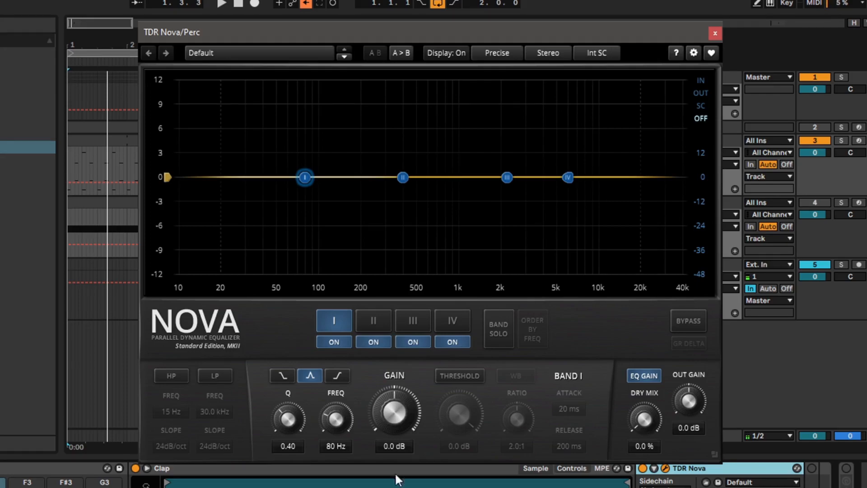
left_click(373, 328)
left_click(403, 342)
left_click(439, 339)
left_click(368, 340)
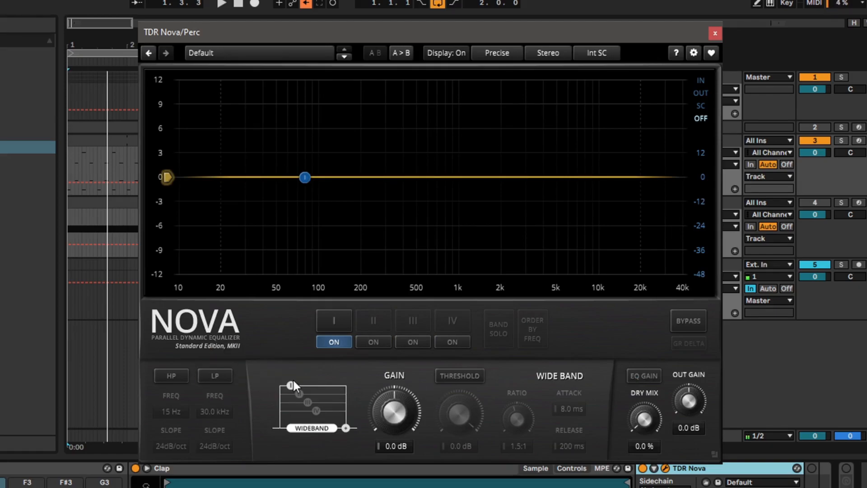
Step: Enable the high-pass filter in the Clap's Nova, turn off band I, and set the high-pass frequency to 200 Hz during playback
key("space")
left_click(171, 375)
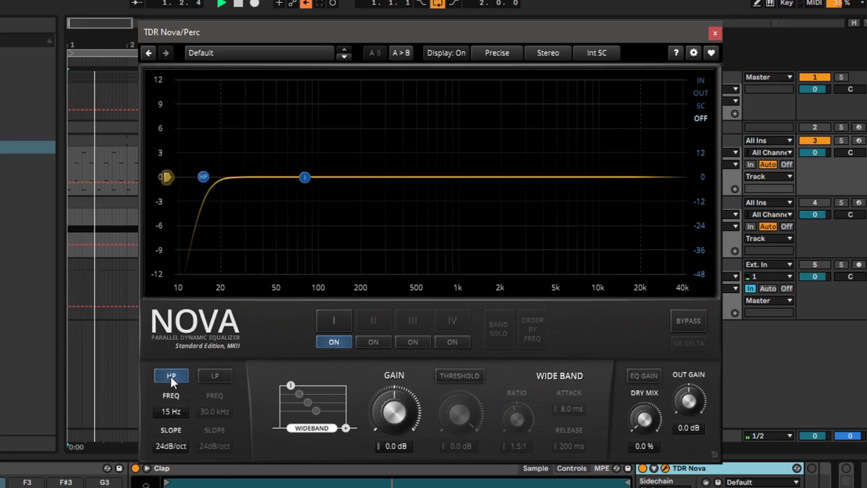
left_click(331, 345)
scroll(171, 411, "up", 15)
scroll(169, 410, "up", 8)
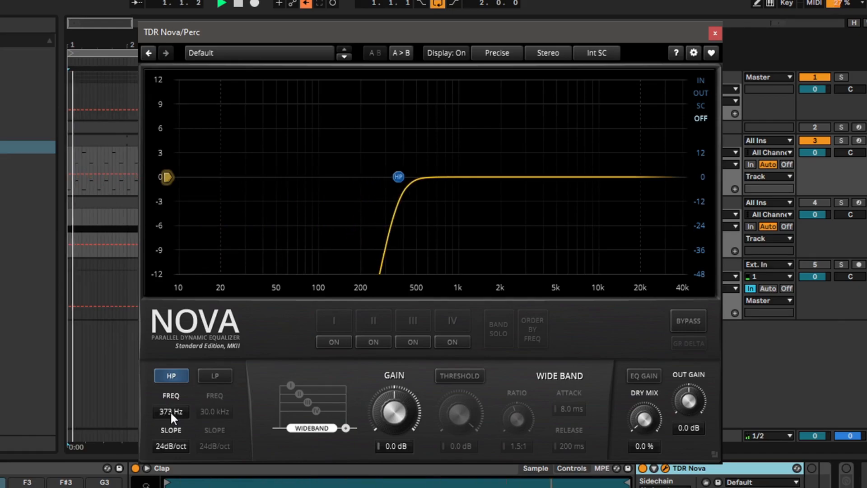
scroll(170, 410, "down", 5)
scroll(170, 410, "down", 2)
scroll(170, 410, "up", 3)
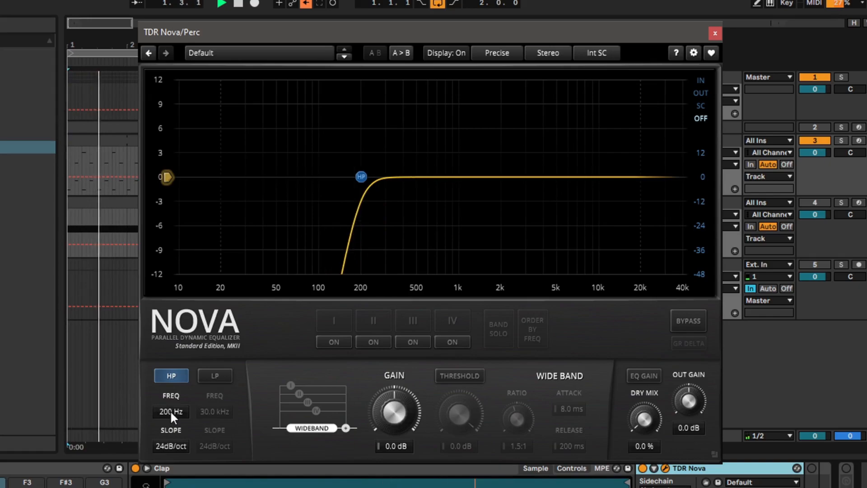
Step: Compare the clap with its Nova bypassed and active
left_click(680, 329)
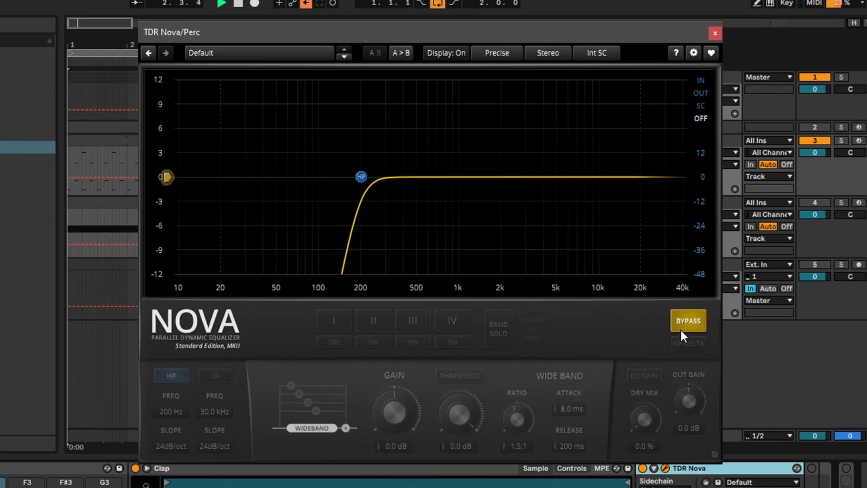
left_click(681, 325)
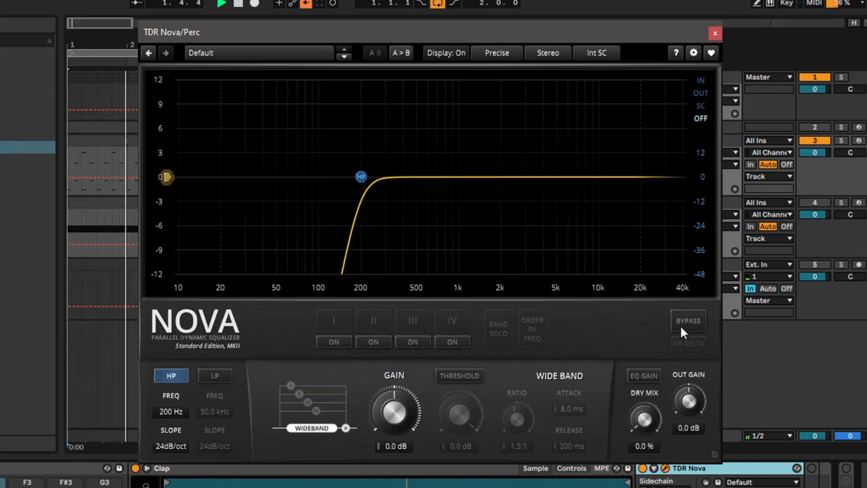
left_click(680, 324)
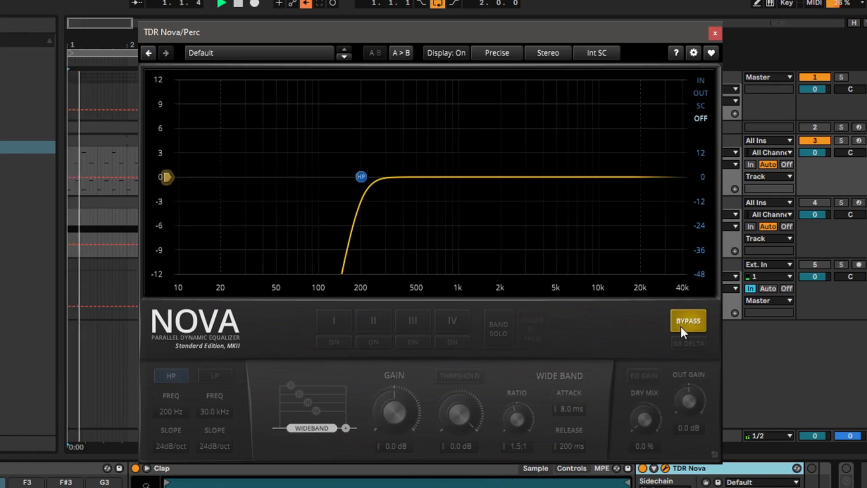
left_click(680, 324)
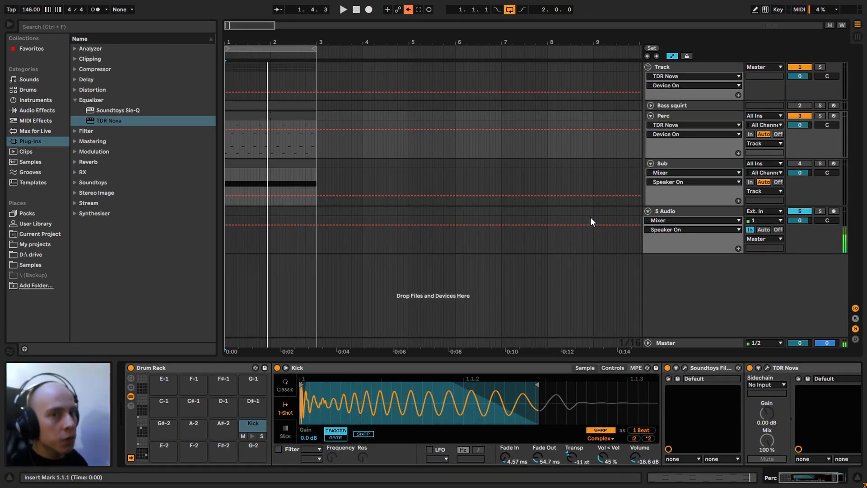
Step: Play the beat with the Sub and Bass squirt tracks switched on, then stop playback
key("space")
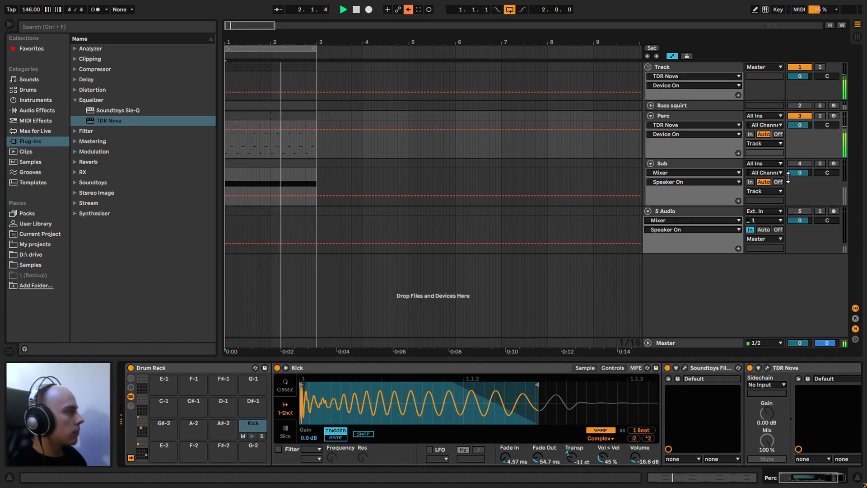
left_click(798, 163)
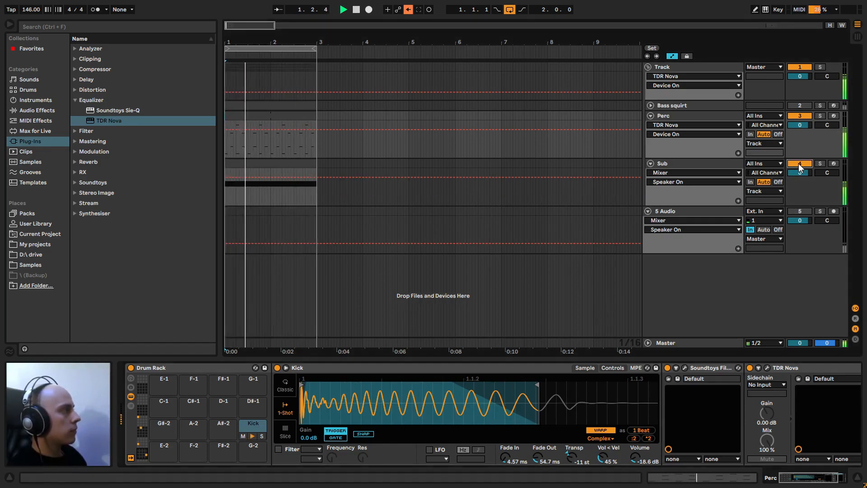
left_click(801, 104)
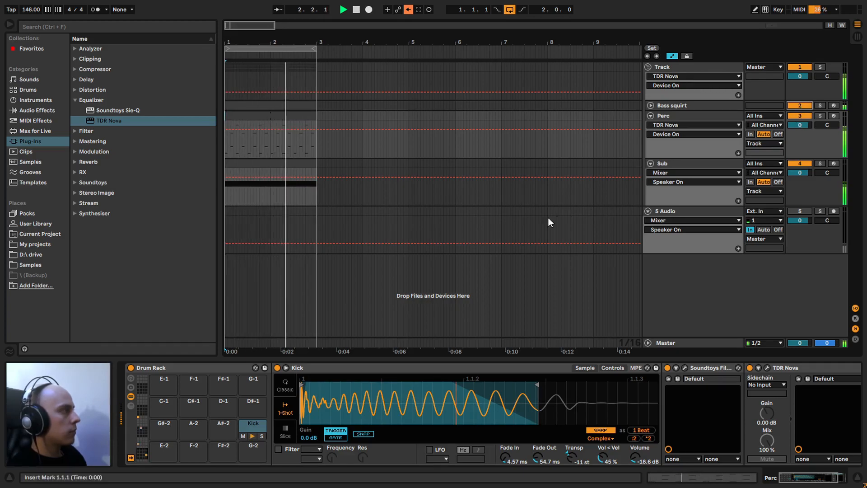
key("space")
left_click(533, 224)
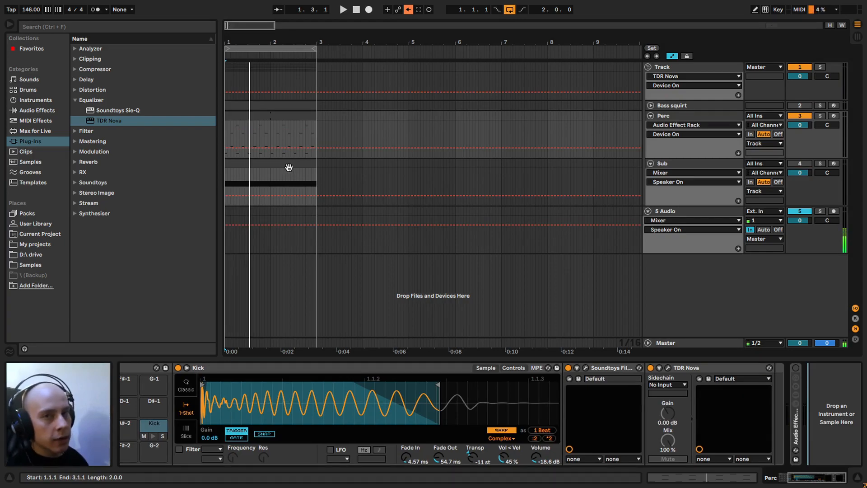
Step: Add a Soundtoys DevilLoc Deluxe compressor after the audio effect rack on the Perc track
left_click(74, 70)
mouse_move(119, 121)
left_mouse_down()
mouse_move(329, 170)
mouse_move(822, 409)
left_mouse_up()
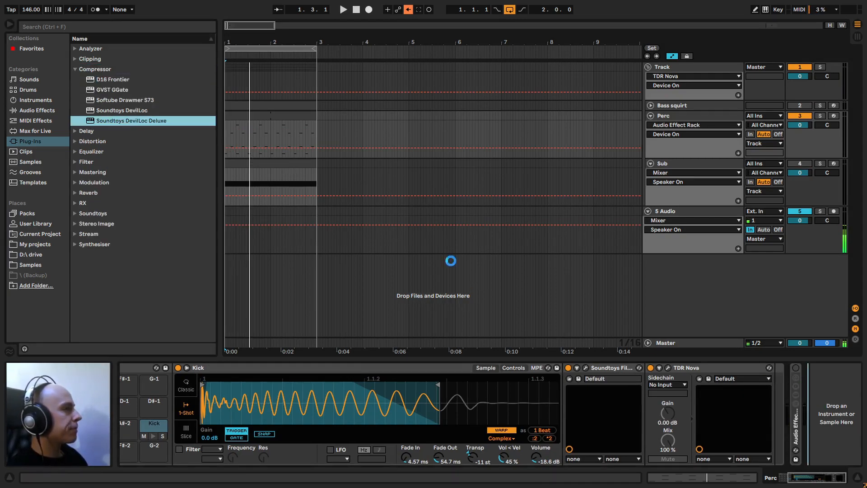
left_click_drag(438, 196, 369, 135)
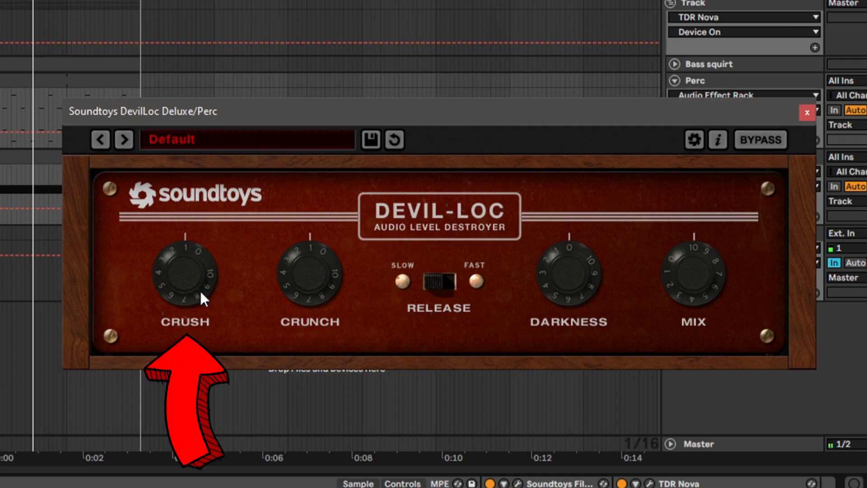
Step: Raise Devil-Loc's Crush to 10, and turn both Crush and Crunch down to 0
left_click_drag(199, 289, 112, 134)
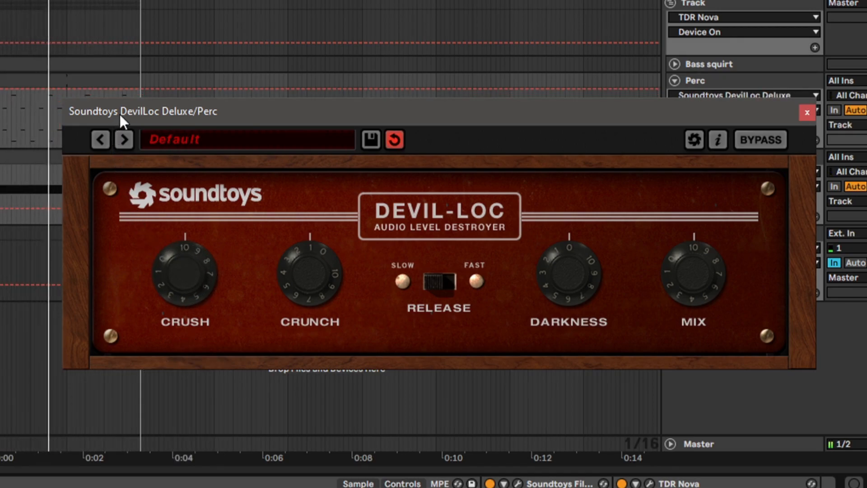
left_click_drag(182, 290, 137, 251)
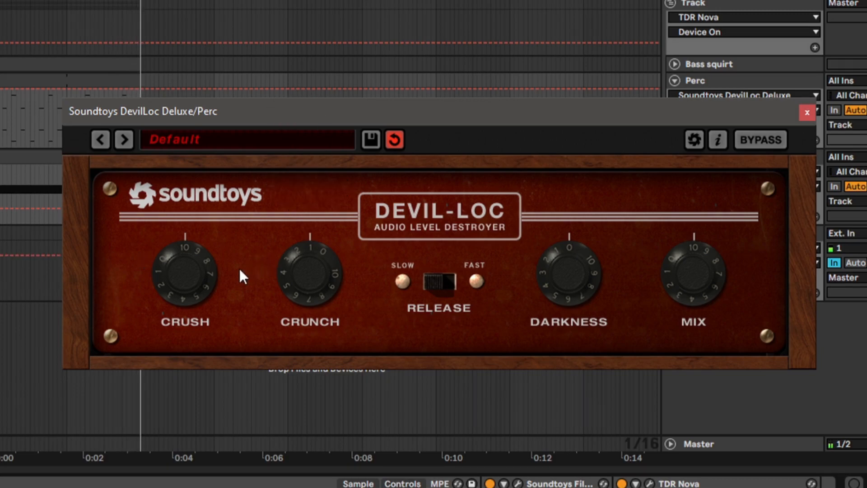
left_click_drag(174, 271, 170, 304)
mouse_move(304, 280)
left_mouse_down()
mouse_move(319, 215)
mouse_move(294, 270)
left_mouse_up()
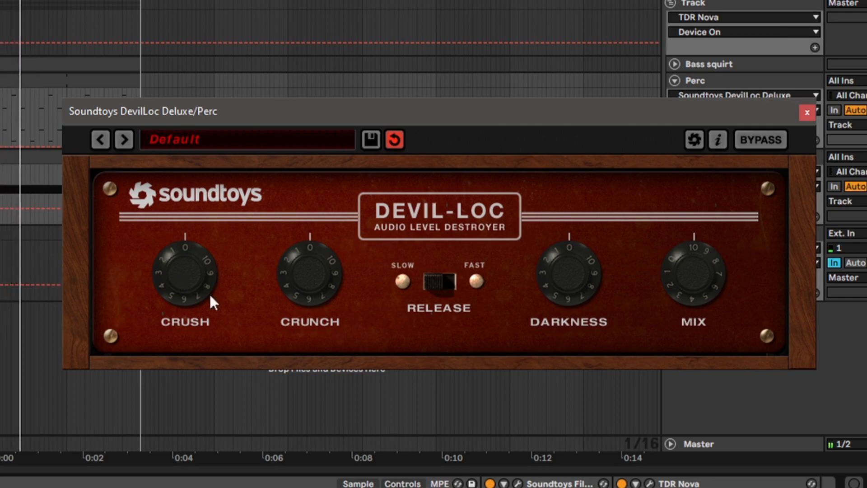
Step: Set Devil-Loc's Crunch and Crush to about 1 each while listening to the percussion
left_click_drag(314, 298, 314, 290)
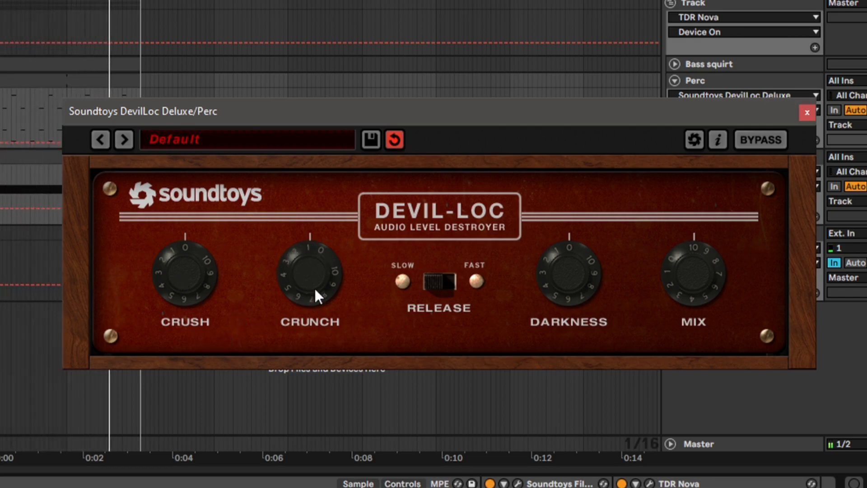
scroll(315, 290, "up", 4)
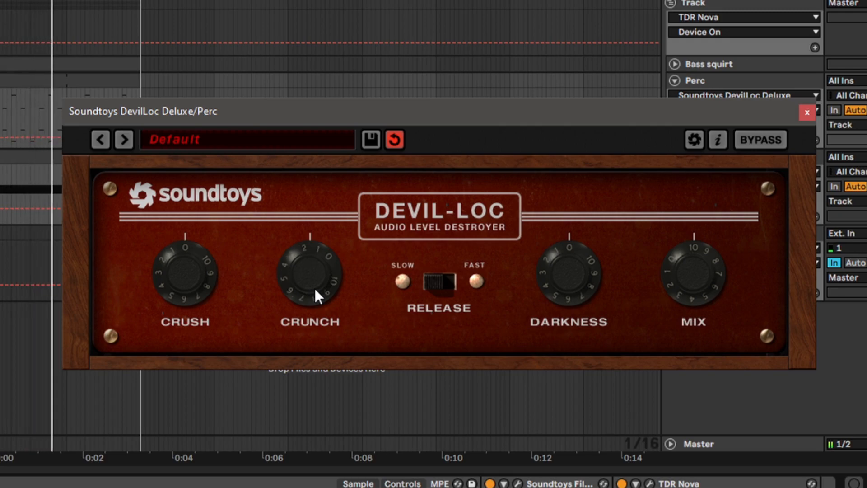
scroll(315, 290, "down", 10)
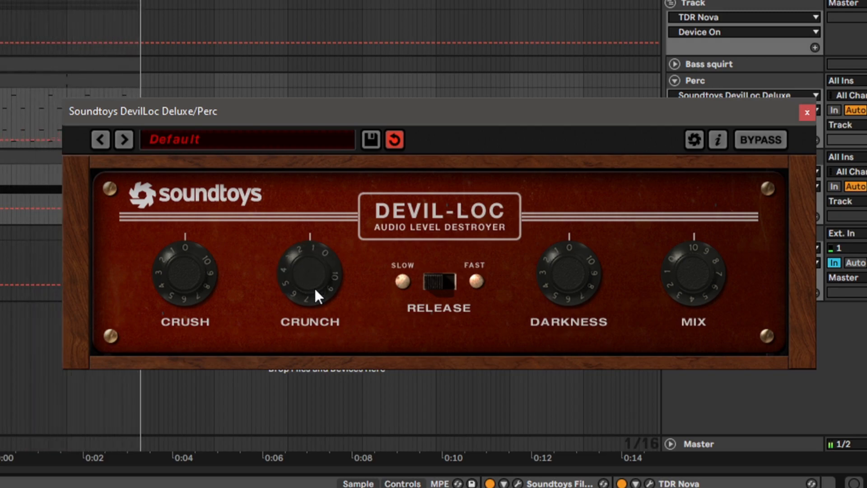
scroll(315, 291, "up", 2)
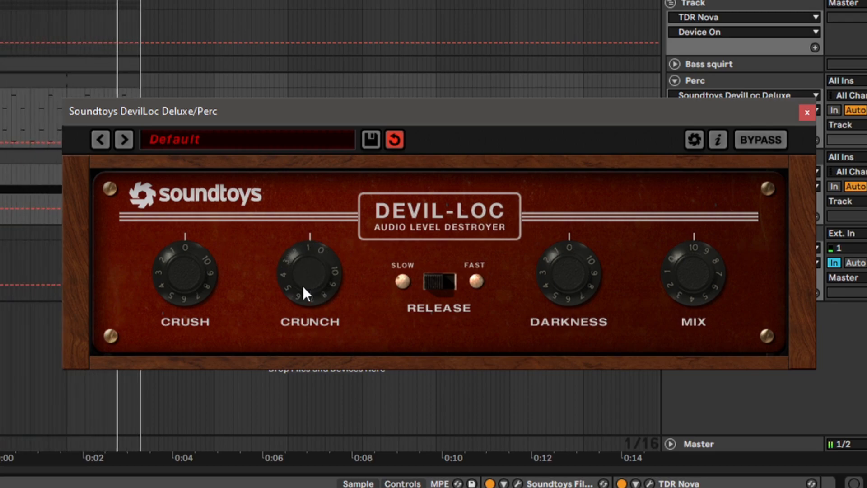
scroll(183, 284, "up", 3)
scroll(182, 280, "down", 1)
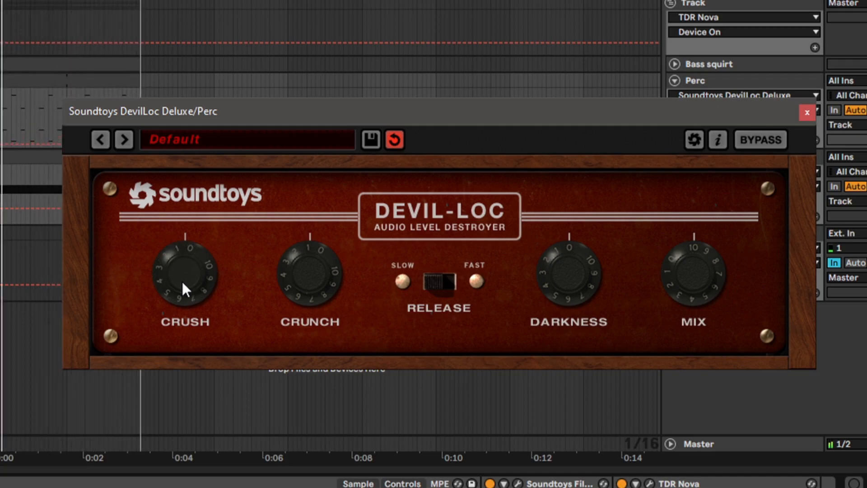
scroll(182, 283, "up", 2)
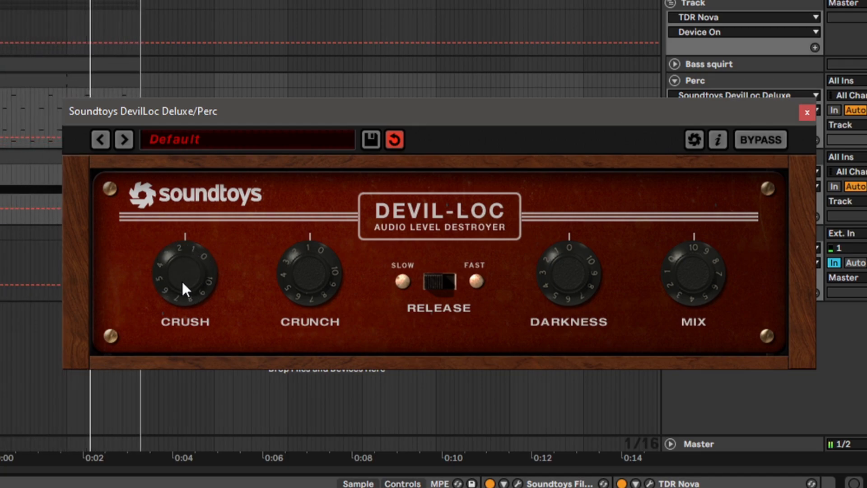
scroll(183, 281, "down", 1)
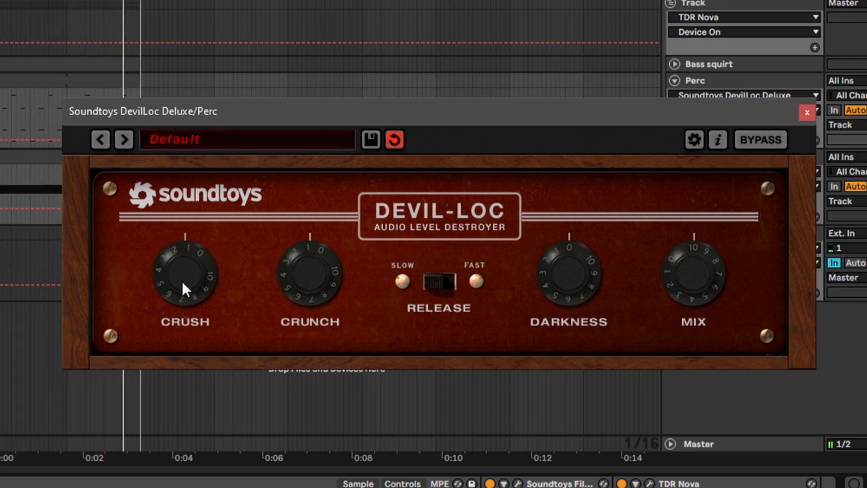
Step: Compare the percussion with Devil-Loc bypassed and active at full mix
left_click(765, 147)
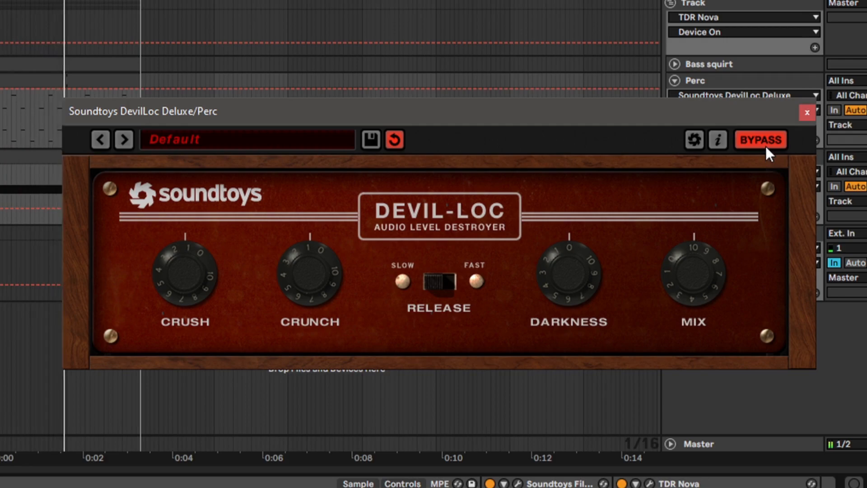
left_click(766, 145)
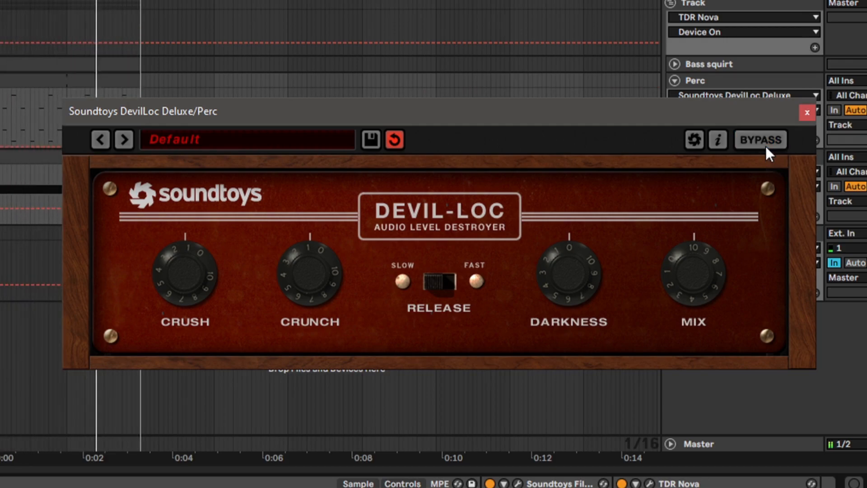
left_click(765, 145)
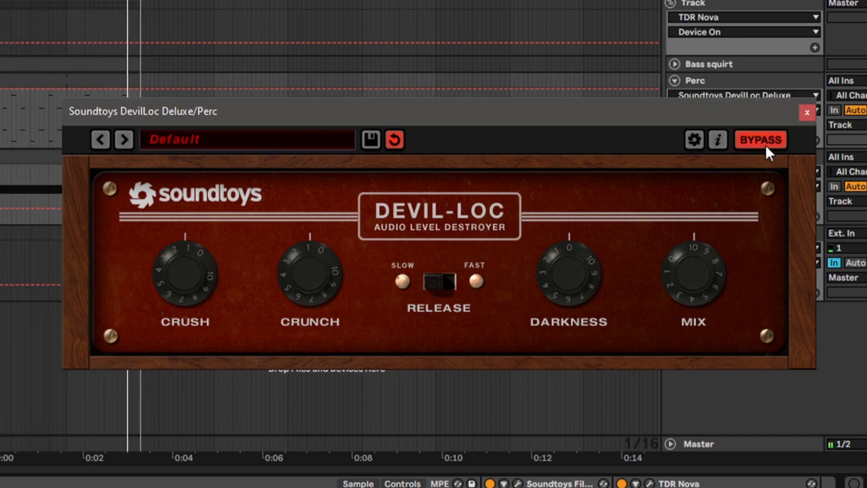
left_click(766, 145)
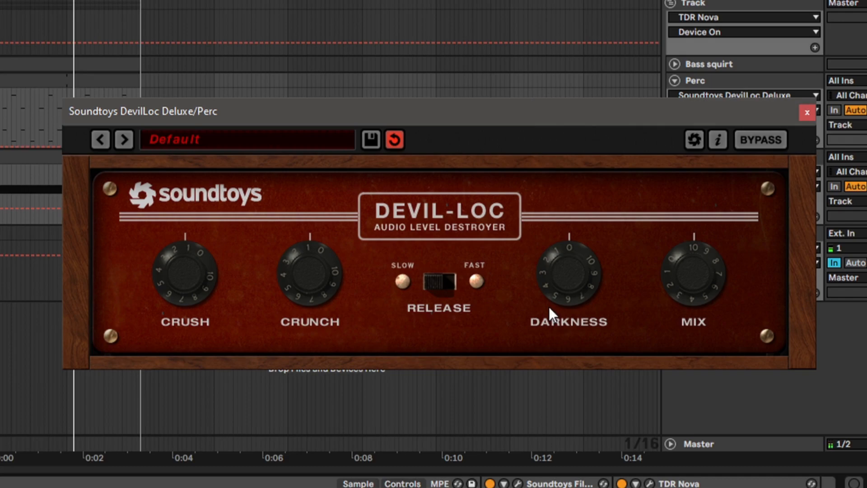
Step: Turn Devil-Loc's Darkness up to 10 and return it to 0
left_click_drag(573, 264, 584, 123)
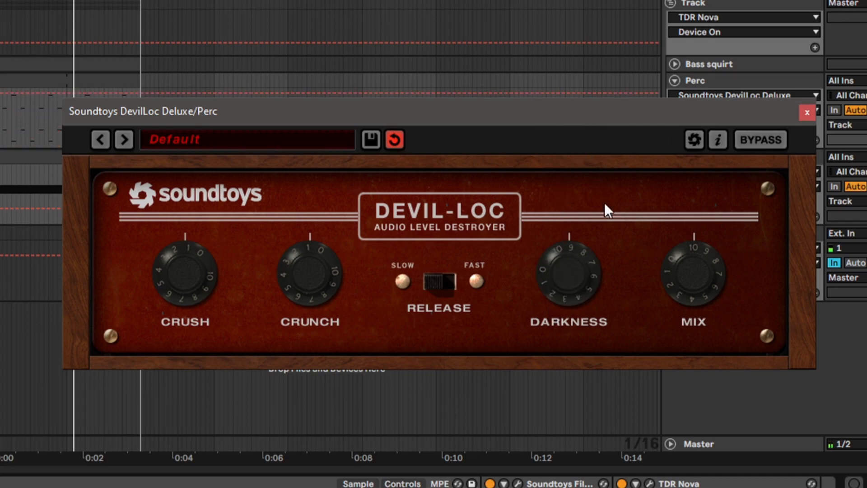
left_click_drag(568, 264, 605, 426)
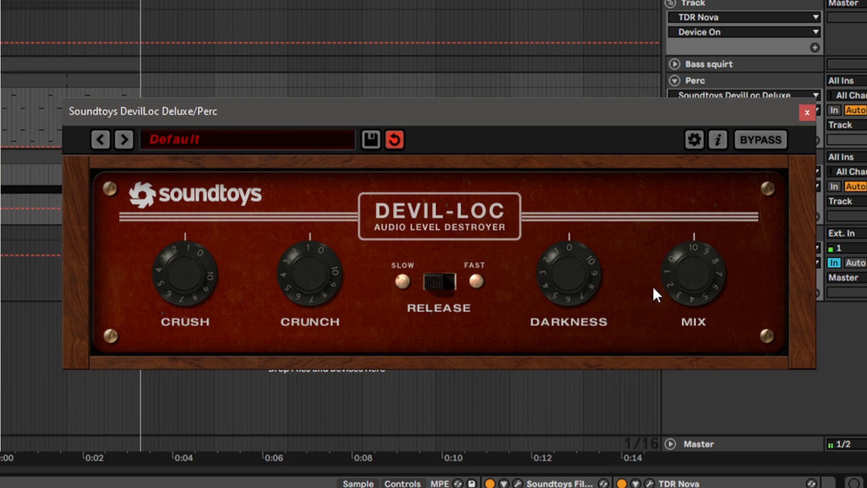
Step: Lower Devil-Loc's Mix to about 2.5
scroll(695, 276, "down", 5)
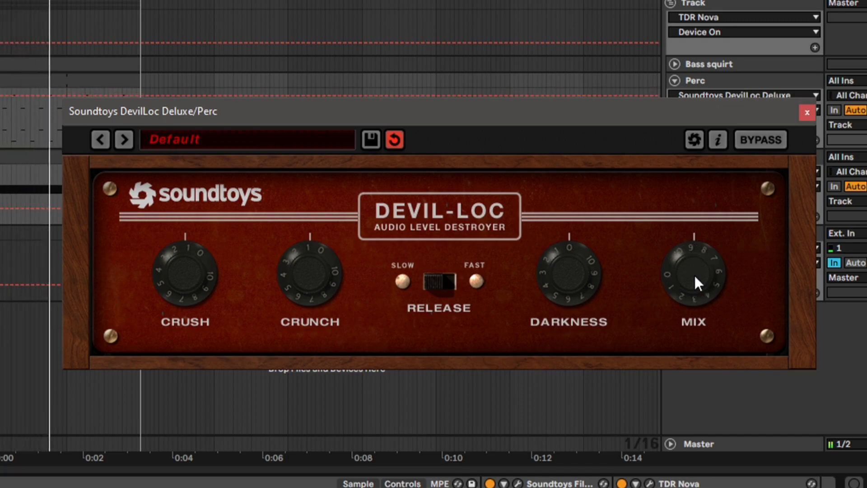
scroll(695, 275, "down", 5)
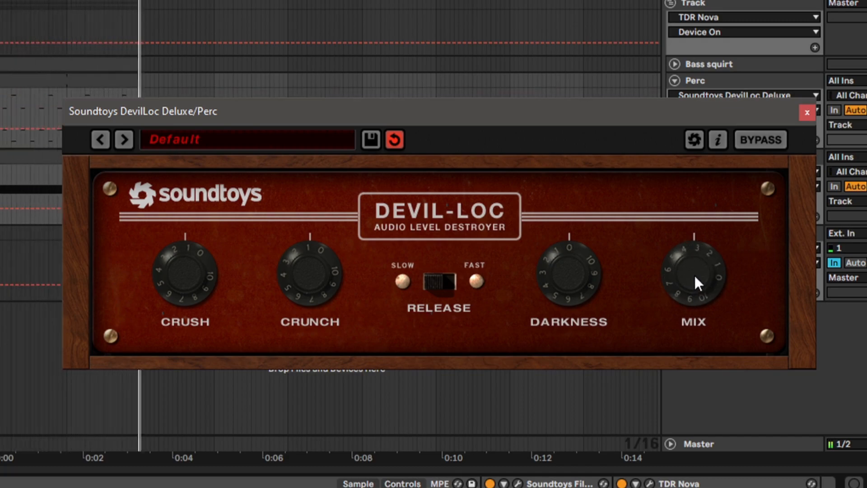
scroll(694, 275, "up", 1)
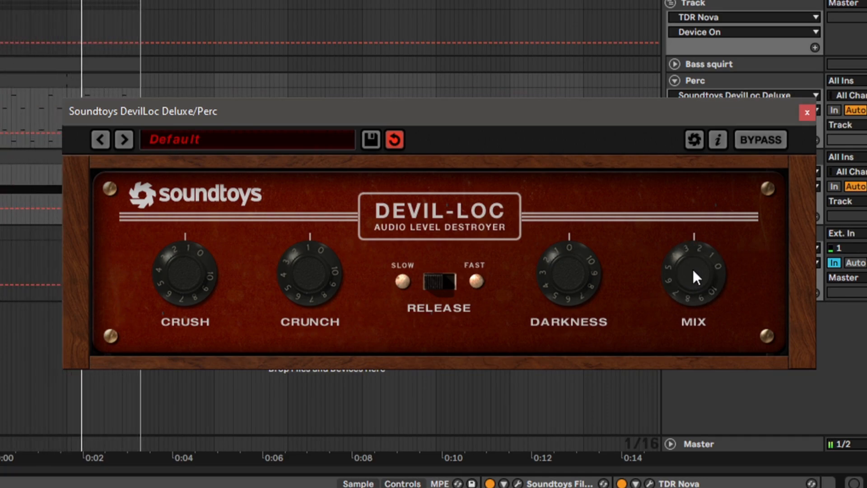
Step: Compare the percussion with Devil-Loc bypassed and active at the reduced mix, and delete the device from the Perc track
left_click(739, 141)
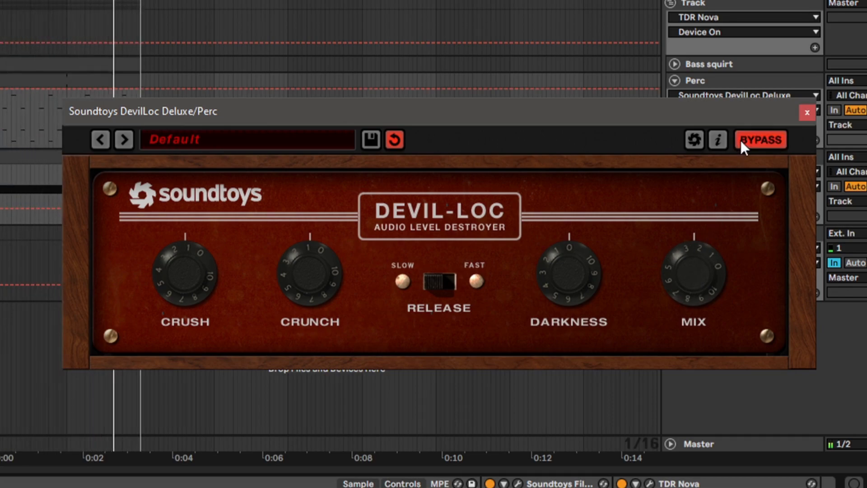
left_click(741, 141)
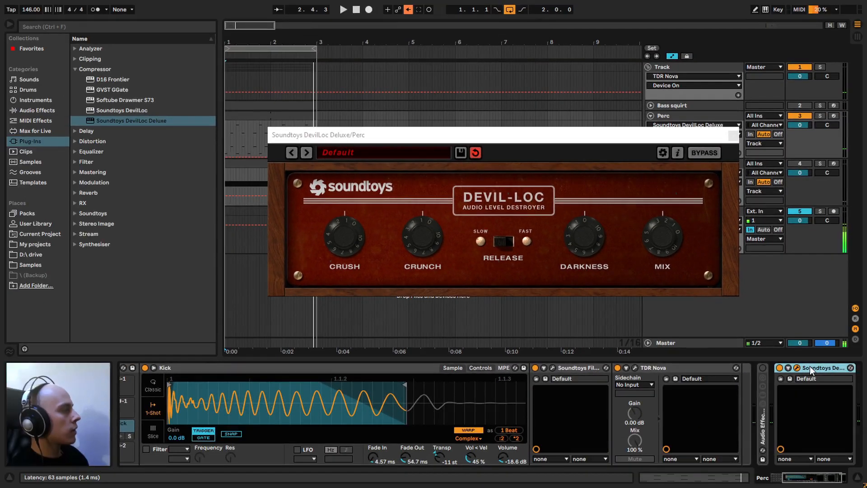
key("Delete")
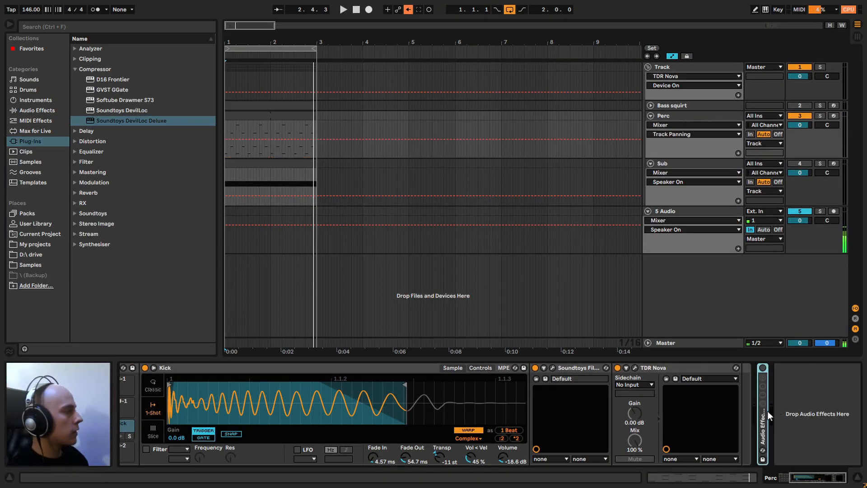
Step: Unfold and enable the Audio Effect Rack on the Perc track, switch on its Devil-Loc Deluxe and open that plug-in's editor
double_click(762, 418)
left_click(763, 367)
left_click_drag(805, 478, 828, 478)
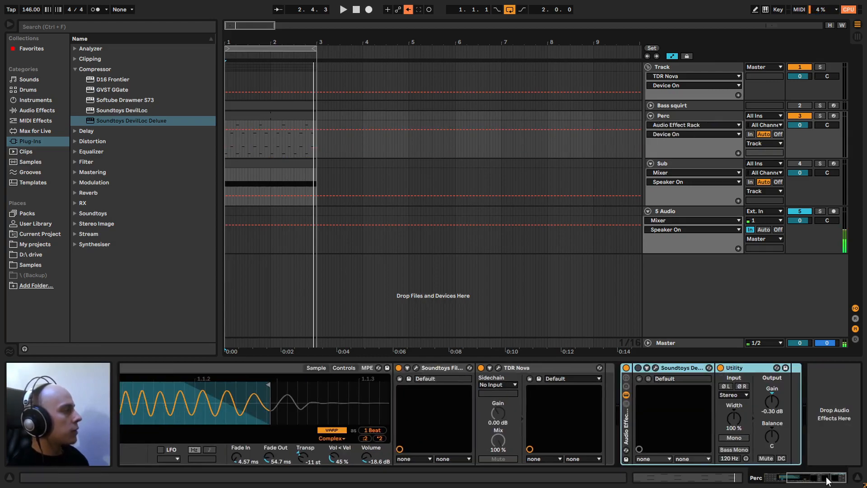
left_click(638, 368)
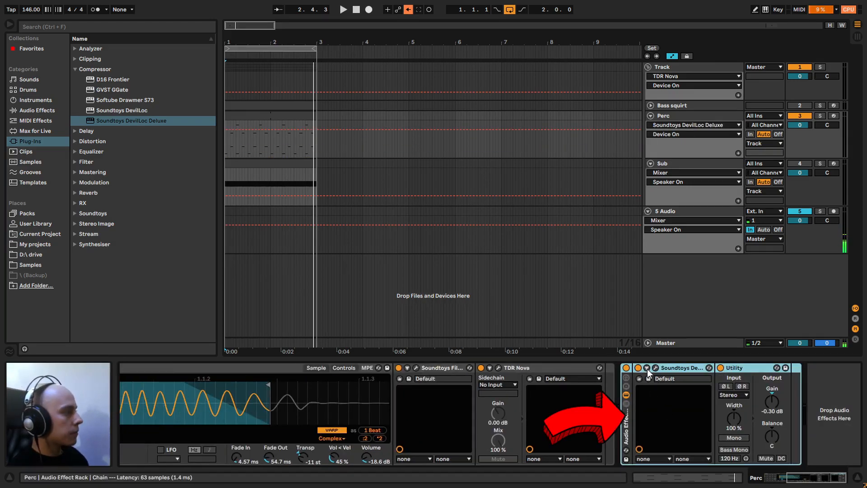
left_click(655, 367)
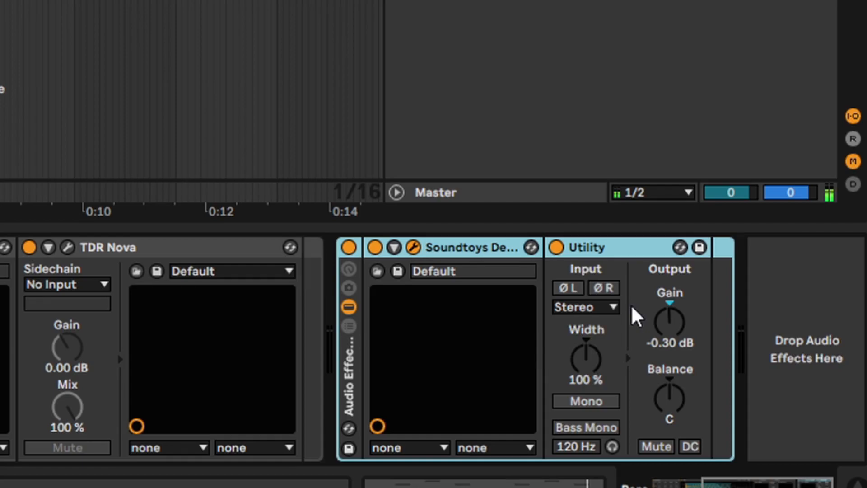
Step: Compare the percussion with the whole Audio Effect Rack bypassed and active
left_click(352, 244)
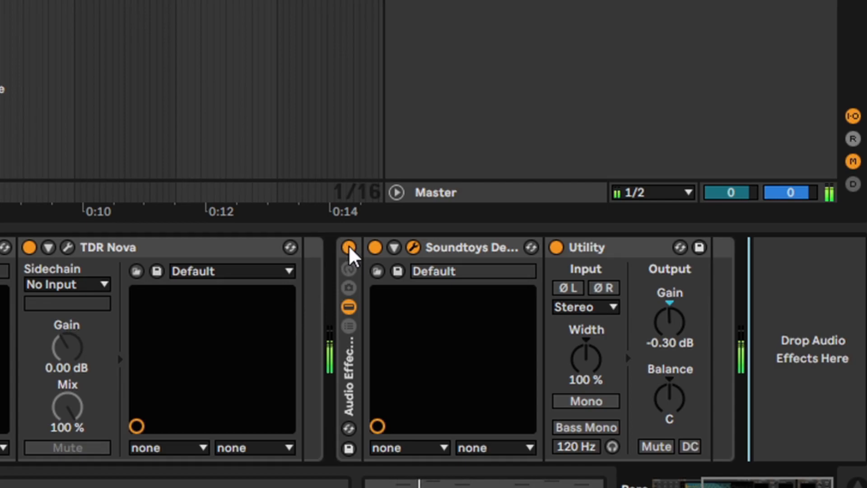
left_click(349, 247)
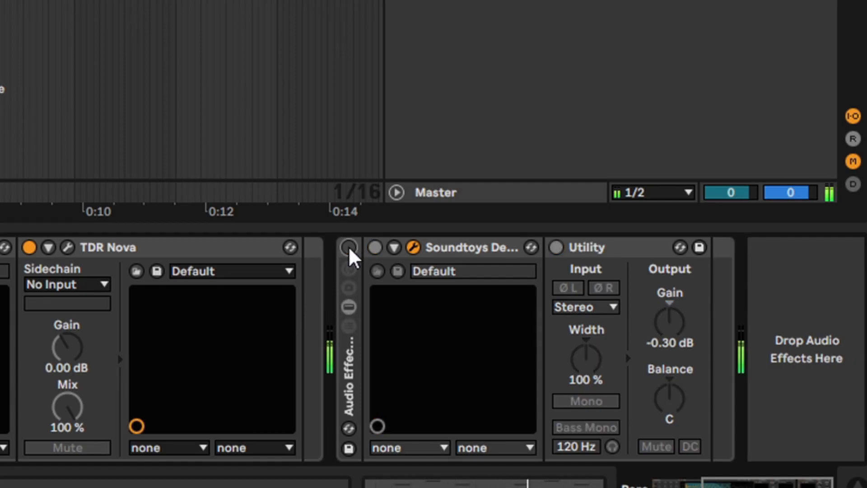
left_click(348, 247)
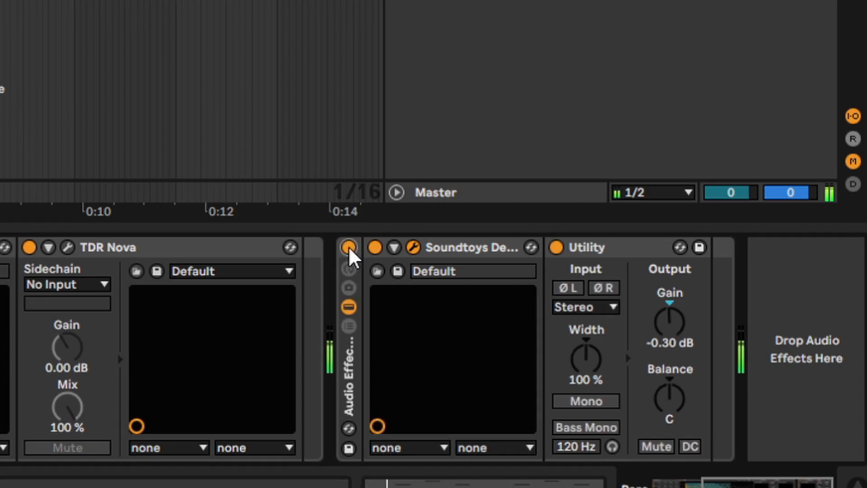
left_click(349, 247)
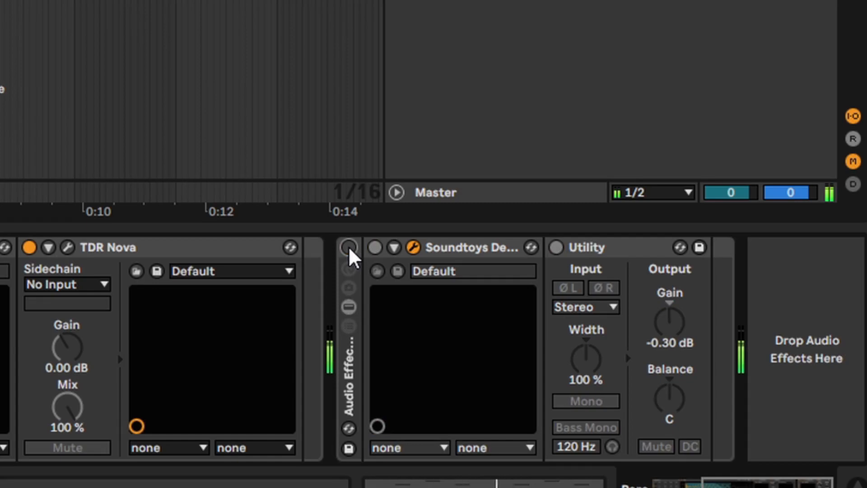
left_click(349, 248)
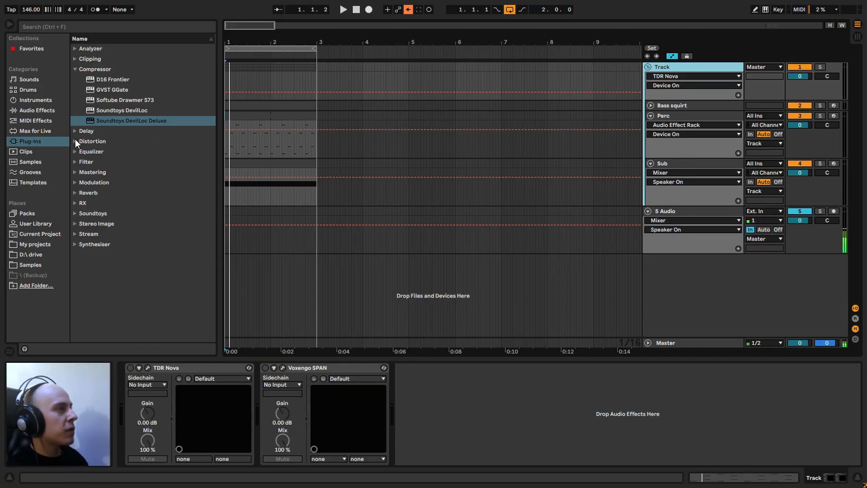
Step: Insert TDR Nova as the first device on the Track group and open its editor
left_click(76, 152)
left_click_drag(103, 120, 129, 370)
left_click(148, 368)
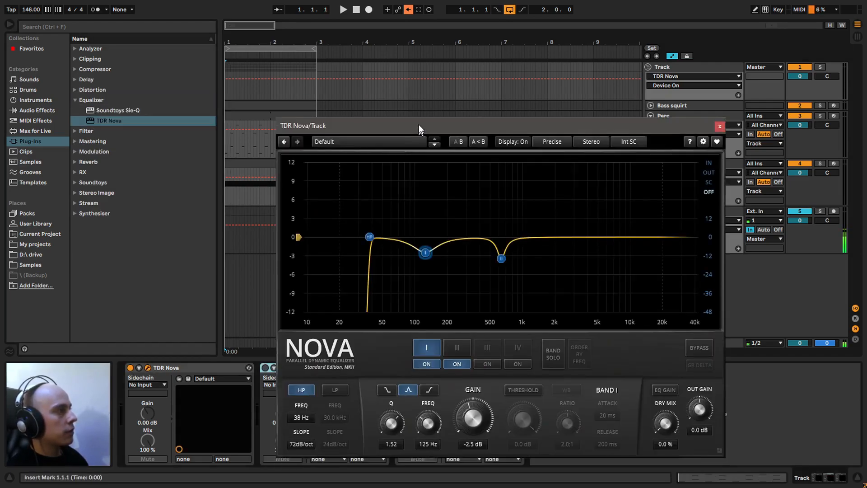
left_click_drag(419, 124, 419, 67)
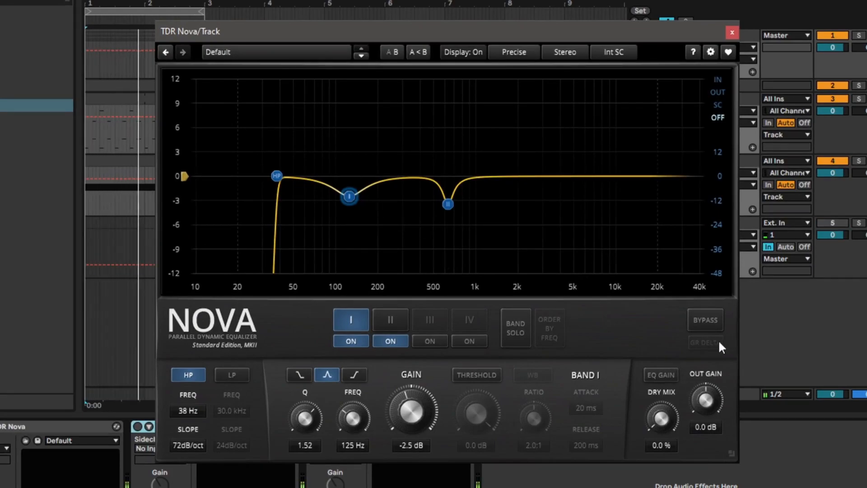
Step: Compare the full beat with the Track group's TDR Nova bypassed and active, and close its editor
left_click(703, 326)
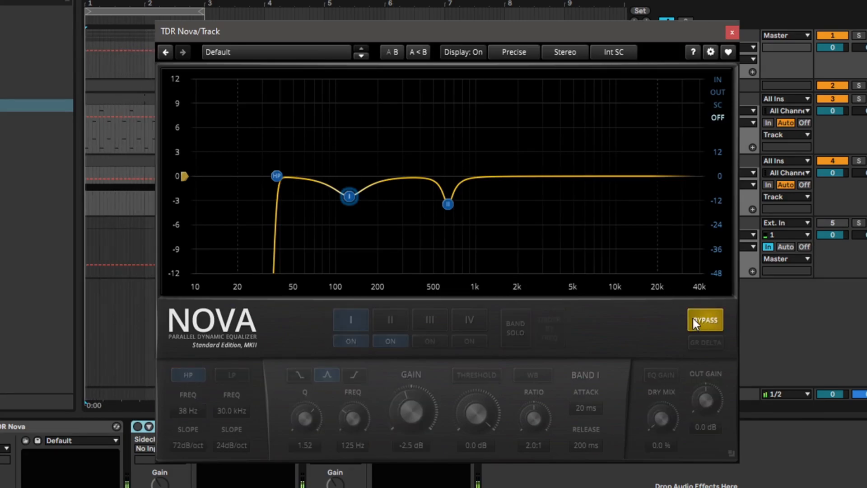
left_click(701, 322)
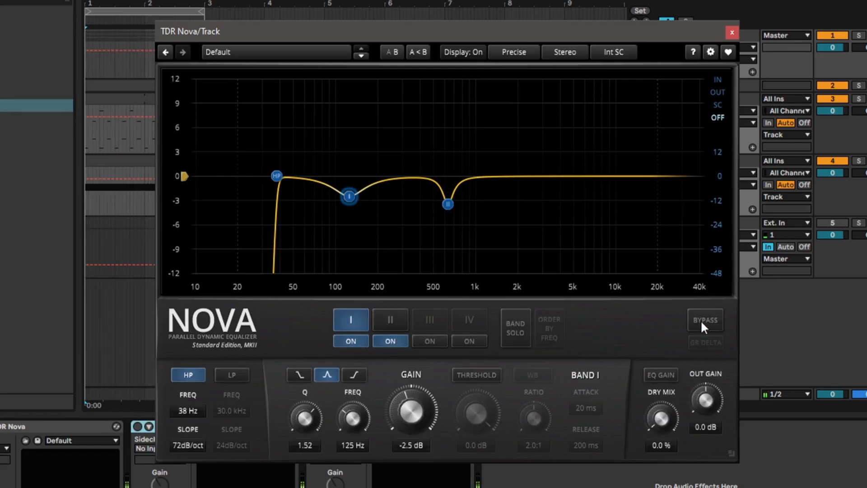
left_click(701, 321)
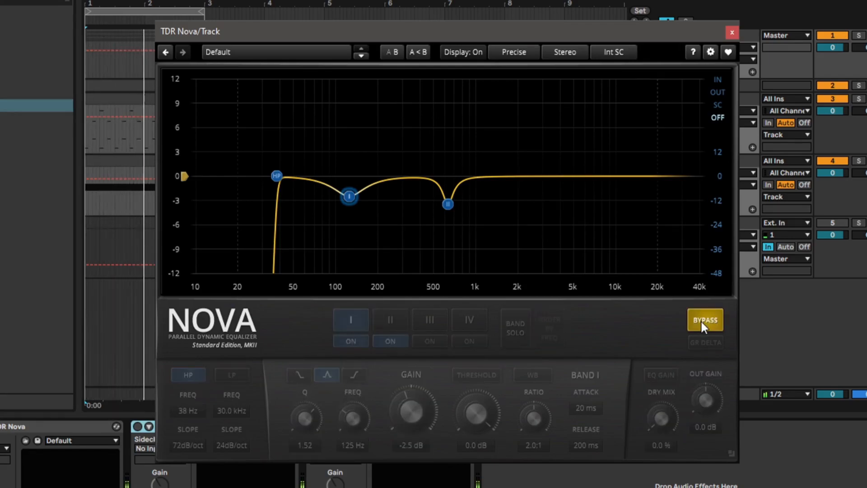
left_click(701, 321)
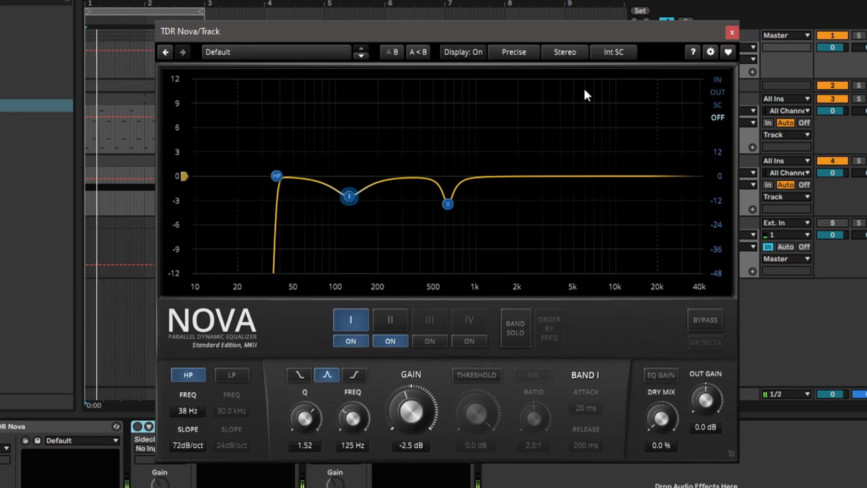
left_click_drag(522, 34, 532, 56)
left_click(727, 48)
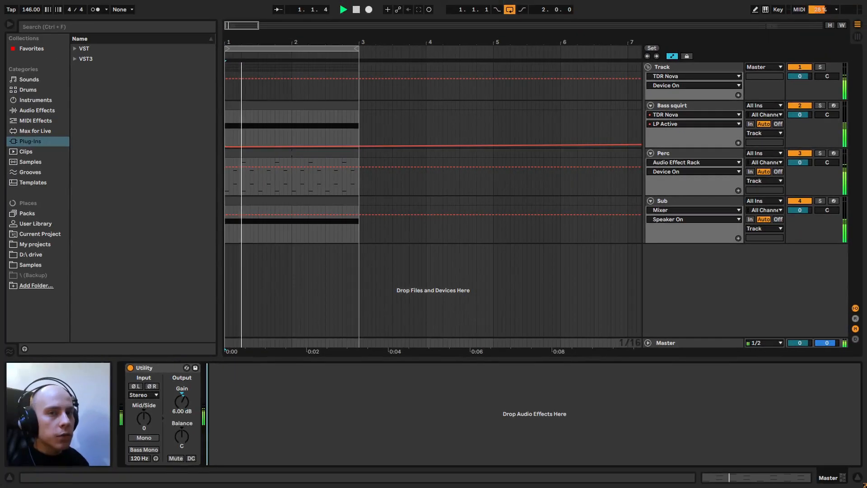